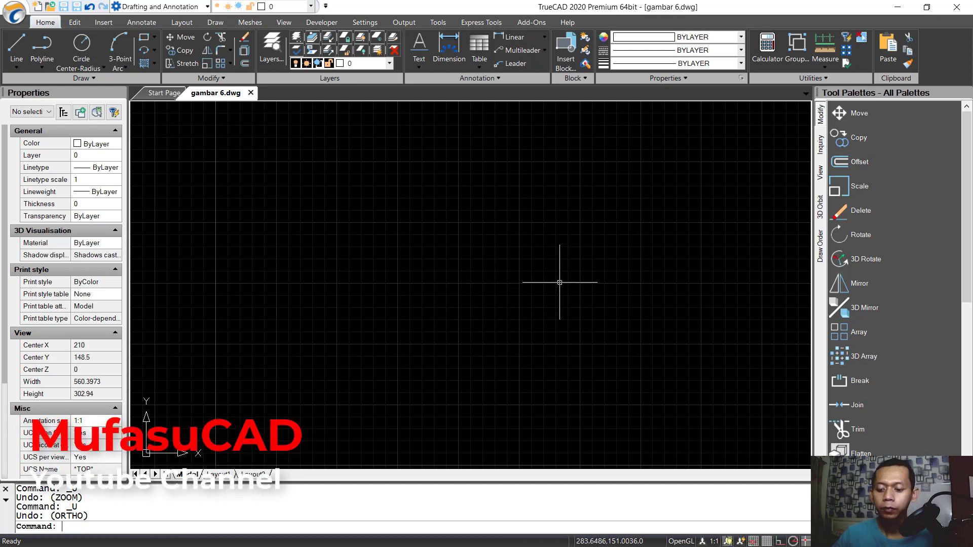
Start a line with Ortho on and draw the first 4500 vertical edge
{"action": "type", "text": "L"}
{"action": "key", "text": "Return"}
{"action": "left_click", "coordinate": [465, 139]}
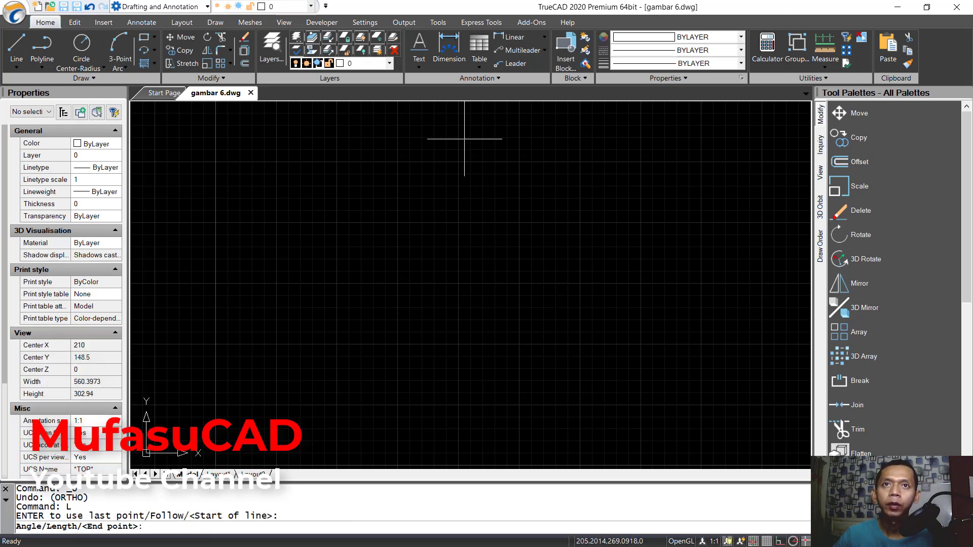
{"action": "left_click", "coordinate": [784, 542]}
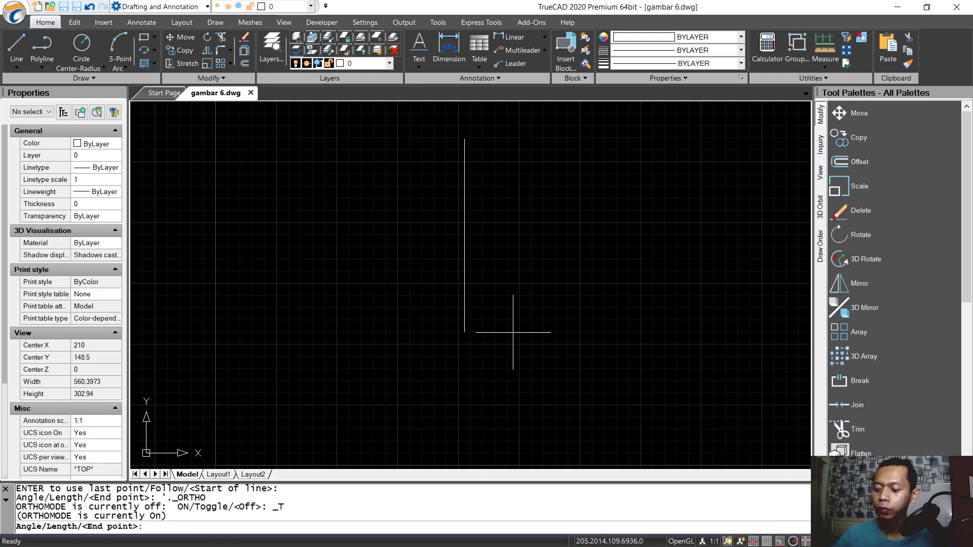
{"action": "type", "text": "45"}
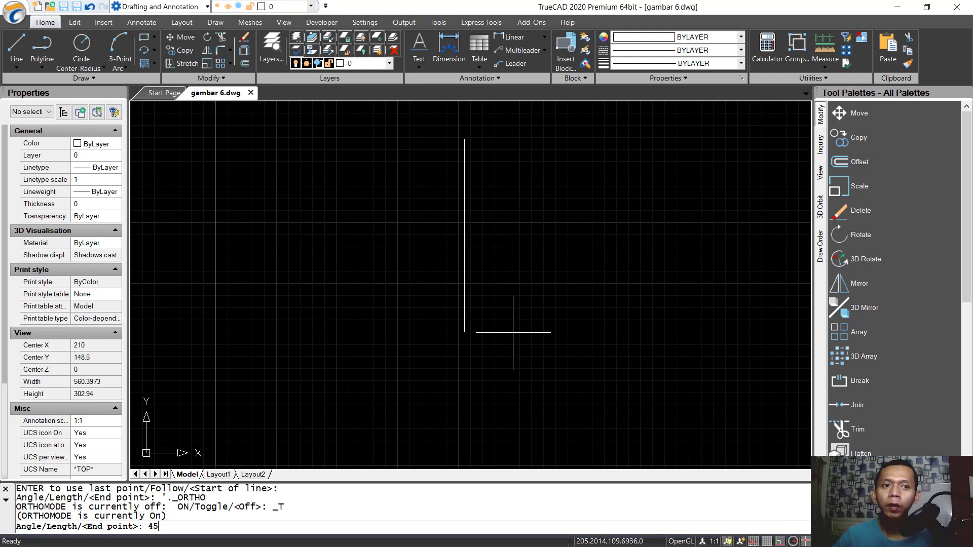
{"action": "type", "text": "00"}
{"action": "key", "text": "Return"}
{"action": "scroll", "coordinate": [586, 297], "scroll_direction": "down", "scroll_amount": 3}
{"action": "scroll", "coordinate": [615, 365], "scroll_direction": "down", "scroll_amount": 2}
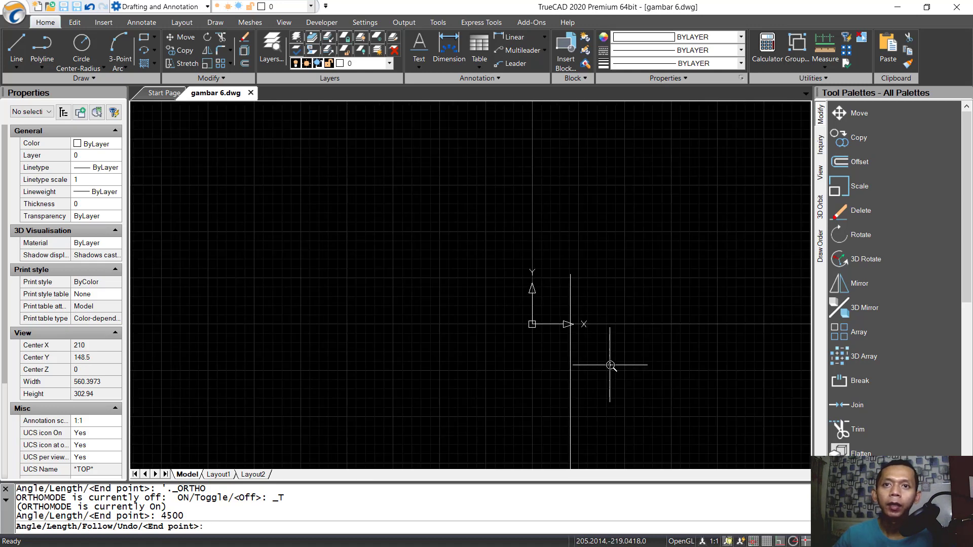
{"action": "scroll", "coordinate": [496, 259], "scroll_direction": "up", "scroll_amount": 3}
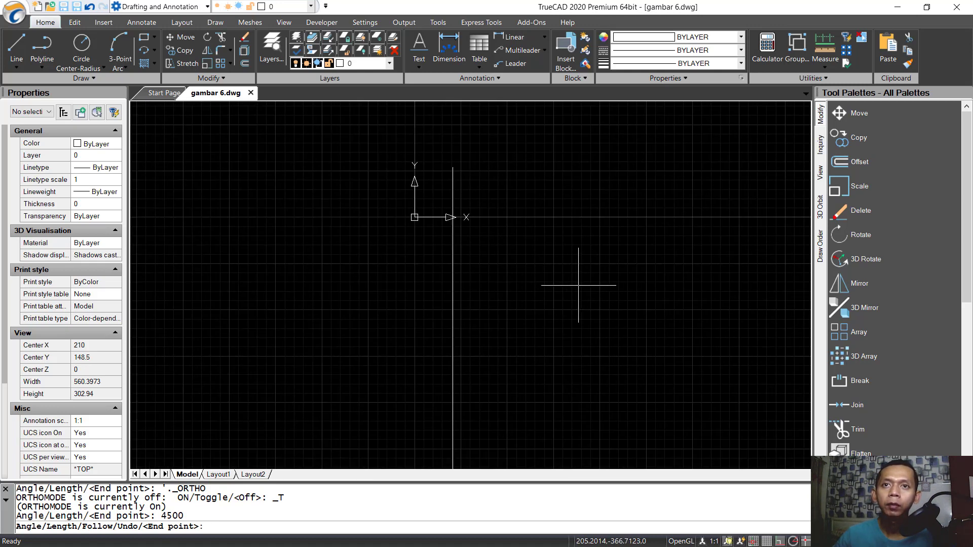
{"action": "middle_click", "coordinate": [579, 286]}
{"action": "middle_click", "coordinate": [578, 286]}
{"action": "scroll", "coordinate": [580, 289], "scroll_direction": "up", "scroll_amount": 3}
{"action": "middle_click_drag", "start_coordinate": [580, 289], "coordinate": [477, 342]}
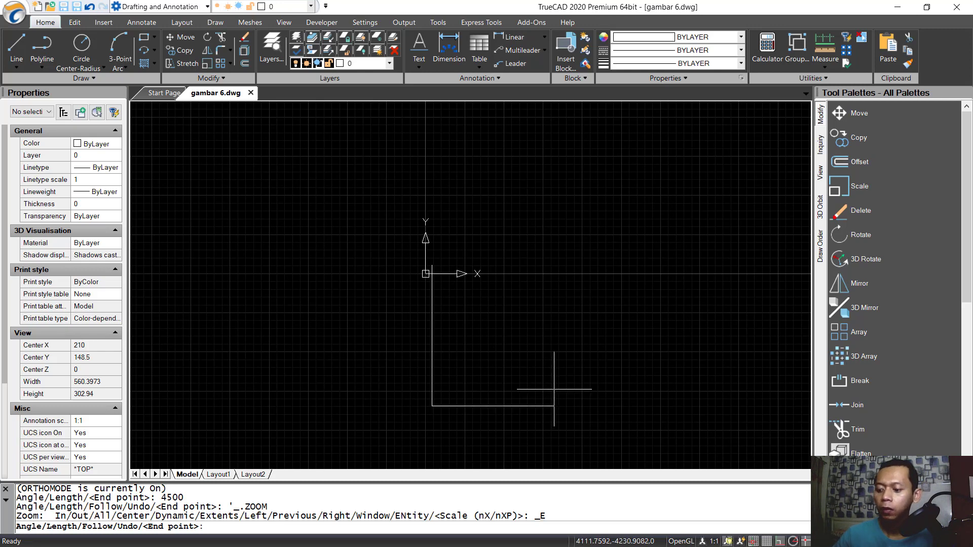
Add the 5000 and 4500 edges, close the rectangle, and hide the grid with F7
{"action": "type", "text": "5000"}
{"action": "key", "text": "Return"}
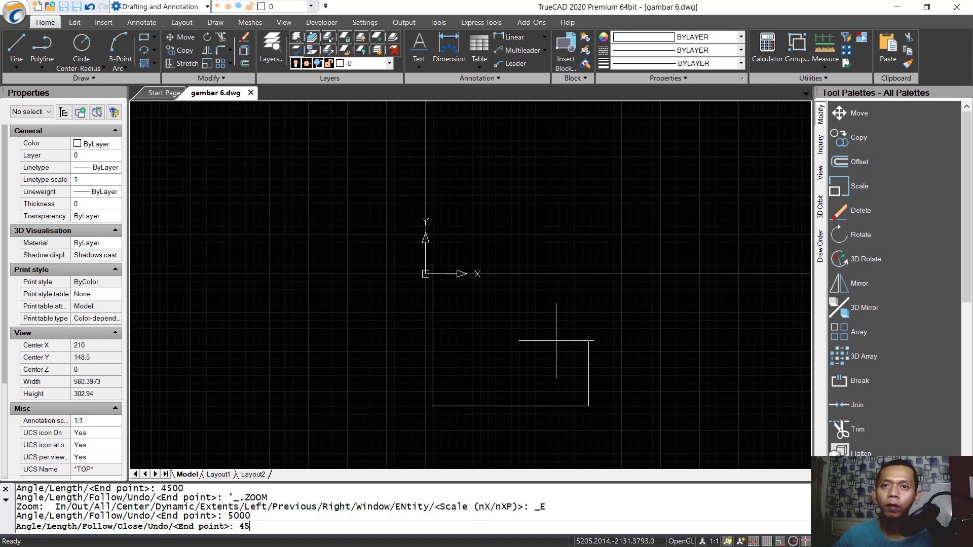
{"action": "key", "text": "Return"}
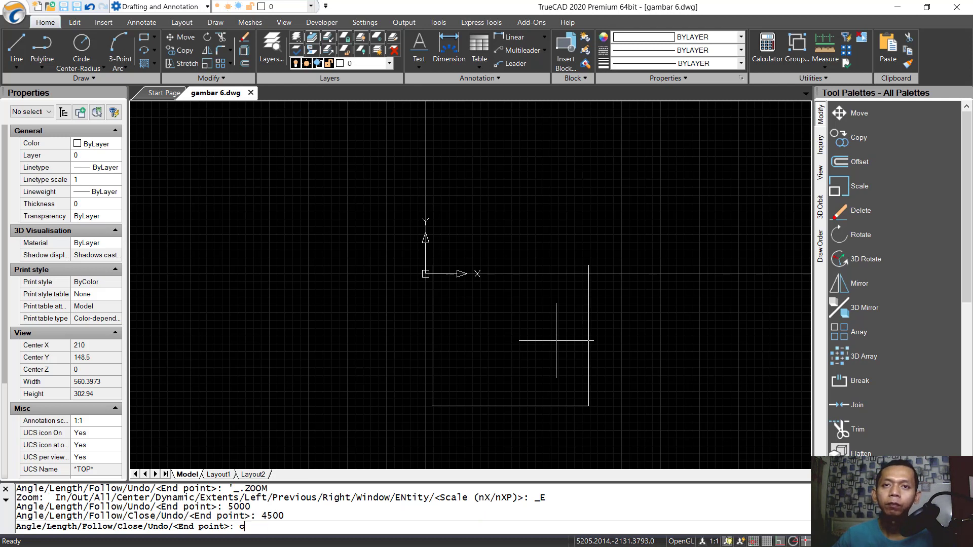
{"action": "type", "text": "c"}
{"action": "key", "text": "Return"}
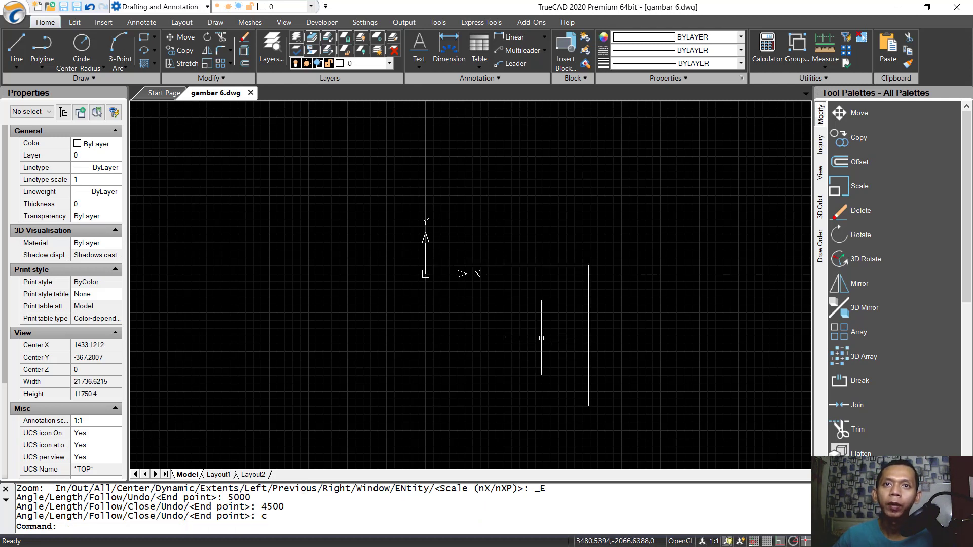
{"action": "scroll", "coordinate": [517, 356], "scroll_direction": "up", "scroll_amount": 3}
{"action": "scroll", "coordinate": [517, 357], "scroll_direction": "down", "scroll_amount": 2}
{"action": "middle_click_drag", "start_coordinate": [516, 346], "coordinate": [515, 324]}
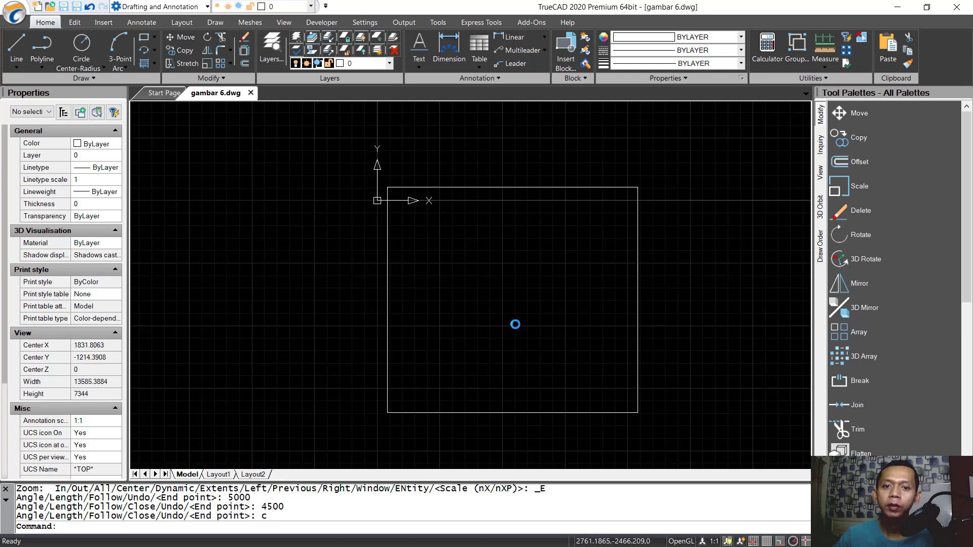
{"action": "key", "text": "F7"}
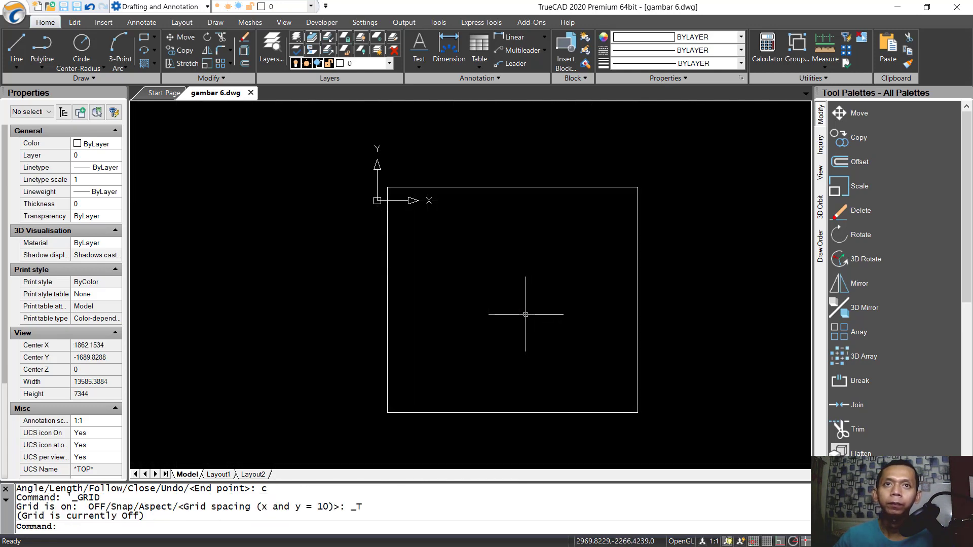
Copy the rectangle's top edge 1500 downward
{"action": "type", "text": "co"}
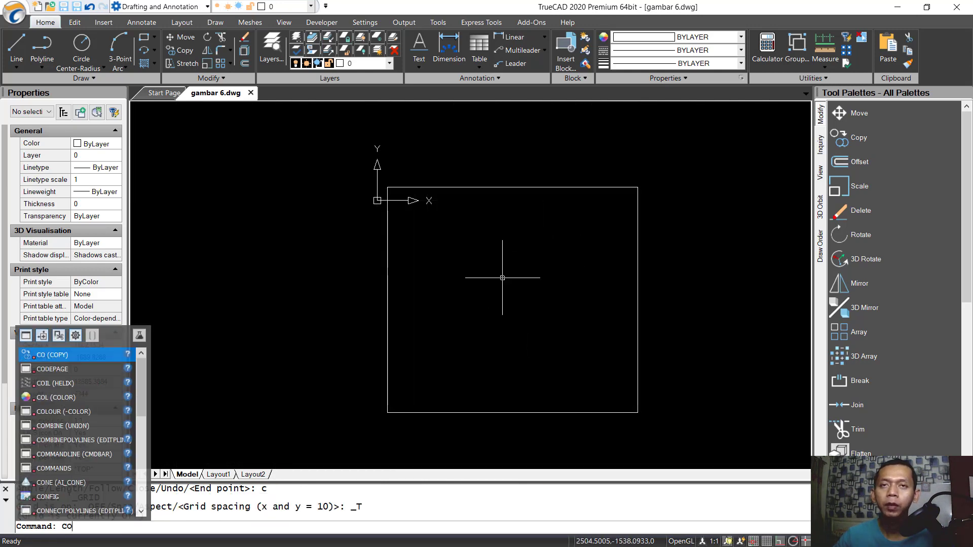
{"action": "key", "text": "Return"}
{"action": "left_click", "coordinate": [543, 163]}
{"action": "left_click", "coordinate": [509, 245]}
{"action": "key", "text": "Return"}
{"action": "left_click", "coordinate": [542, 220]}
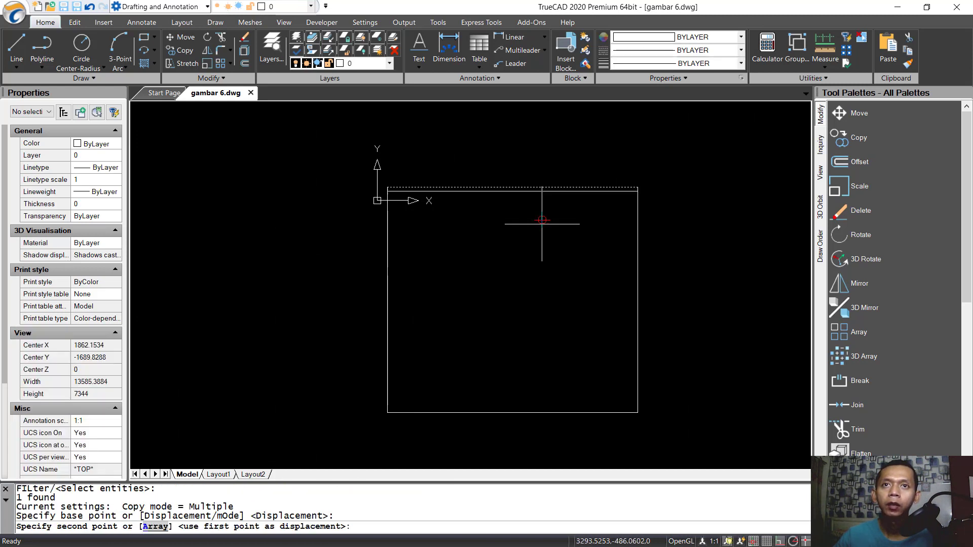
{"action": "type", "text": "1"}
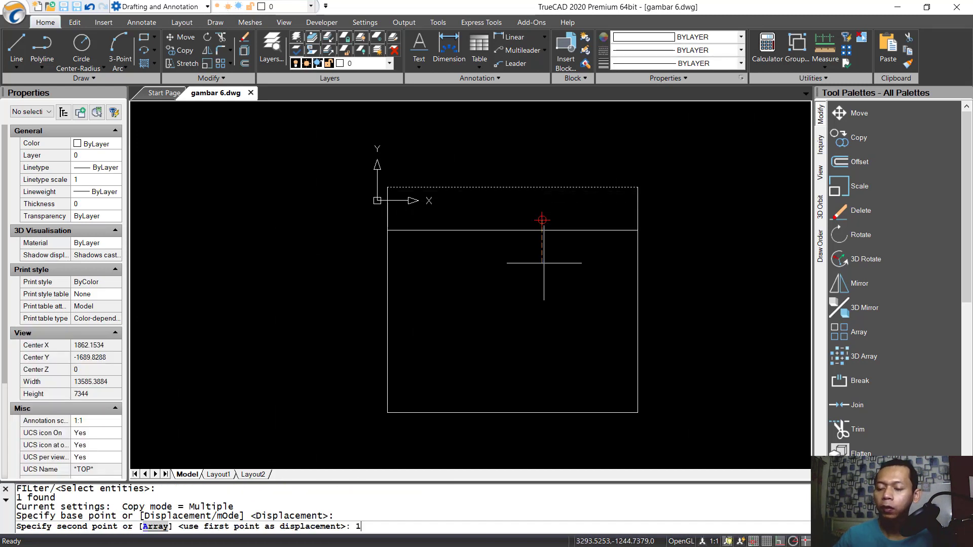
{"action": "type", "text": "500"}
{"action": "key", "text": "Return"}
Copy the rectangle's left edge 1500 to the right
{"action": "key", "text": "Return"}
{"action": "key", "text": "Return"}
{"action": "left_click", "coordinate": [441, 311]}
{"action": "left_click", "coordinate": [301, 389]}
{"action": "key", "text": "Return"}
{"action": "left_click", "coordinate": [409, 310]}
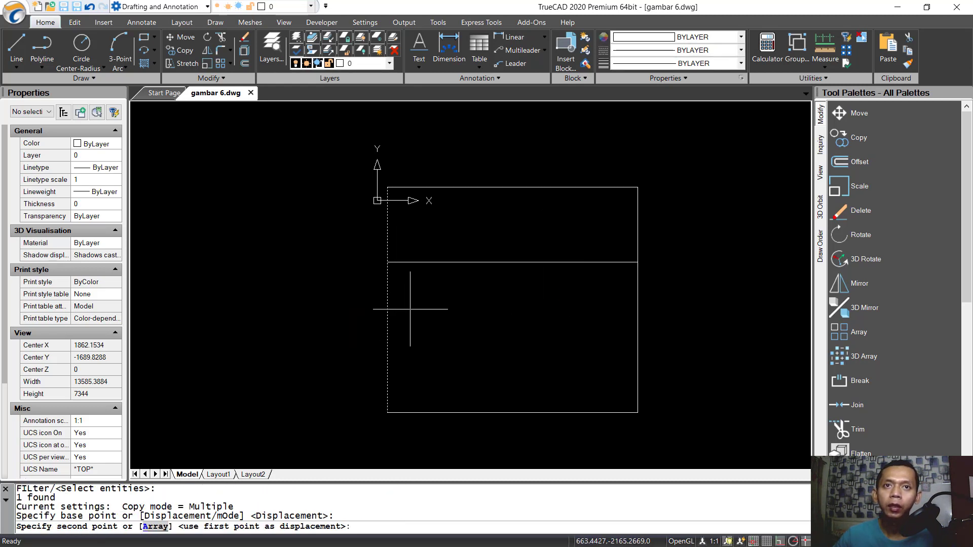
{"action": "type", "text": "1500"}
{"action": "key", "text": "Return"}
Copy the rectangle's right edge 2000 to the left
{"action": "key", "text": "Return"}
{"action": "key", "text": "Return"}
{"action": "left_click", "coordinate": [683, 284]}
{"action": "left_click", "coordinate": [596, 334]}
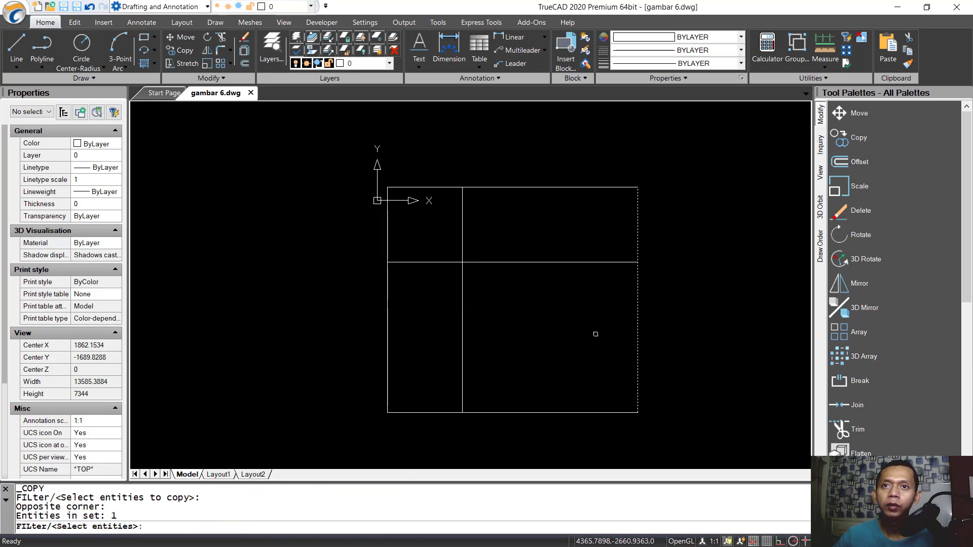
{"action": "key", "text": "Return"}
{"action": "left_click", "coordinate": [590, 322]}
{"action": "type", "text": "2"}
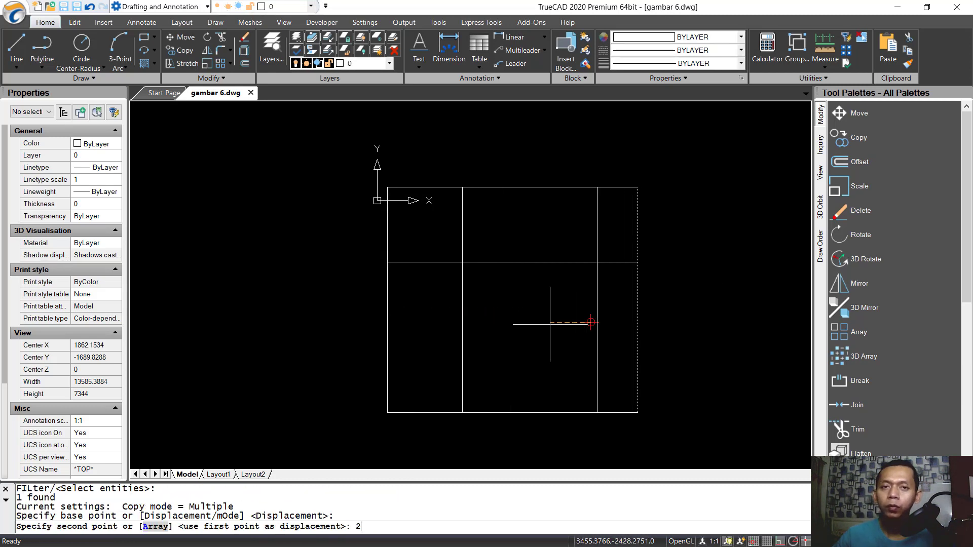
{"action": "type", "text": "000"}
{"action": "key", "text": "Return"}
{"action": "key", "text": "Return"}
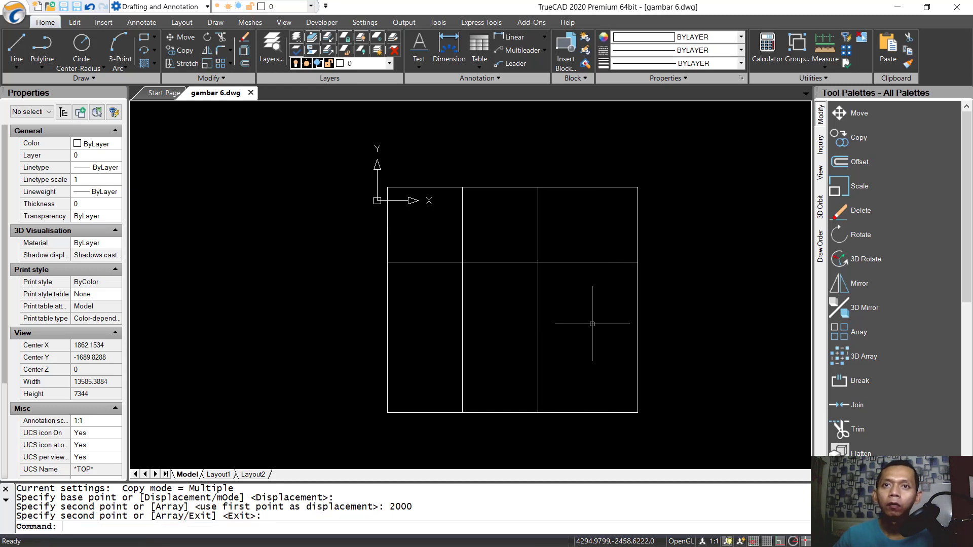
{"action": "type", "text": "tr"}
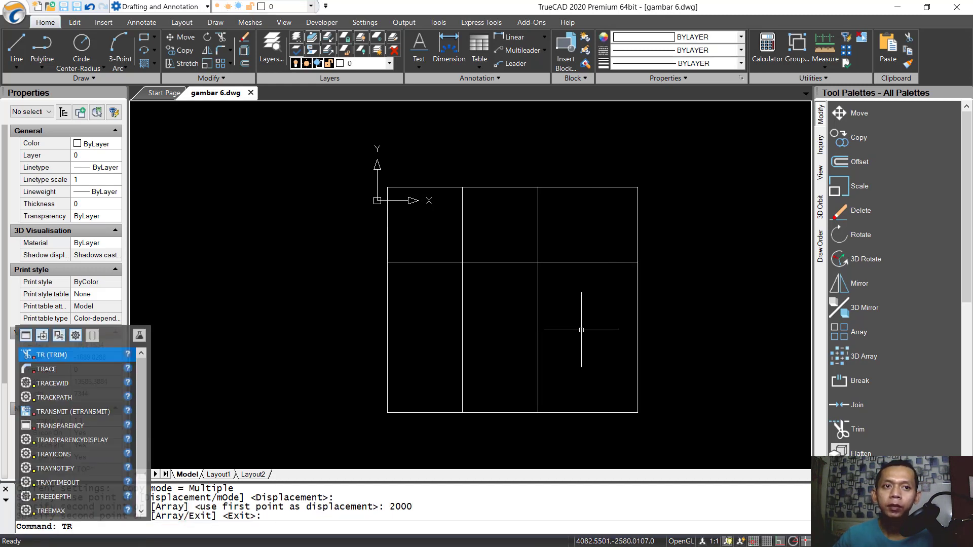
Trim the partition pieces to leave a 1500 corner room and a short upper divider
{"action": "key", "text": "Return"}
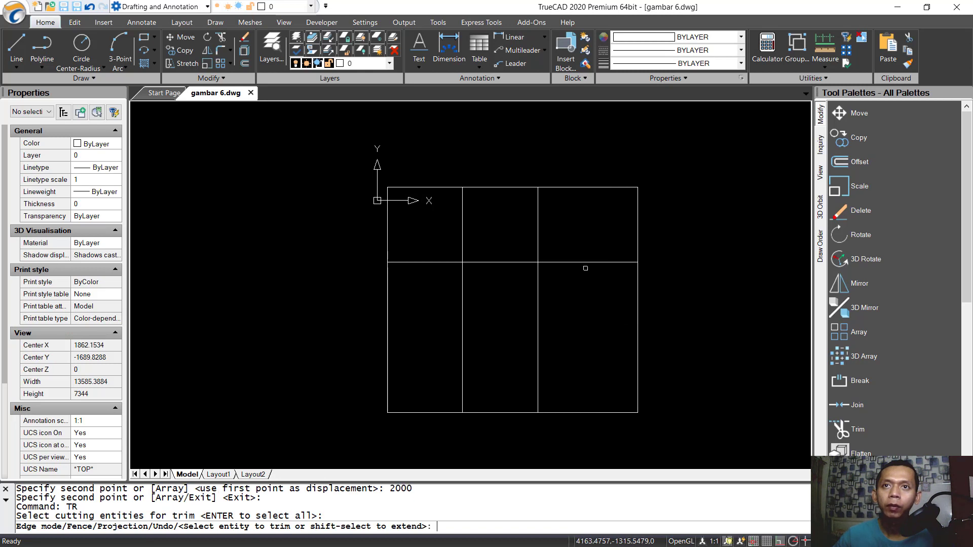
{"action": "left_click", "coordinate": [589, 262]}
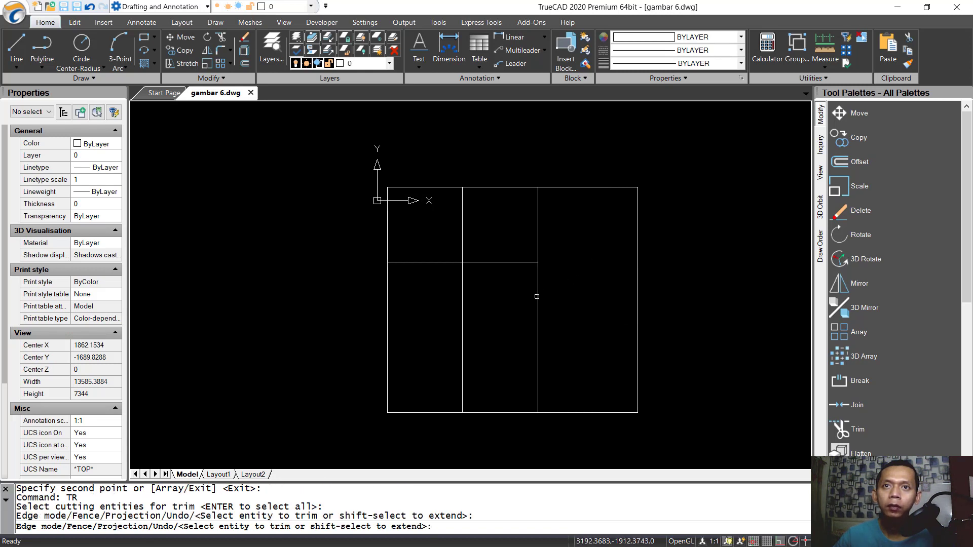
{"action": "left_click", "coordinate": [536, 296]}
{"action": "left_click", "coordinate": [500, 262]}
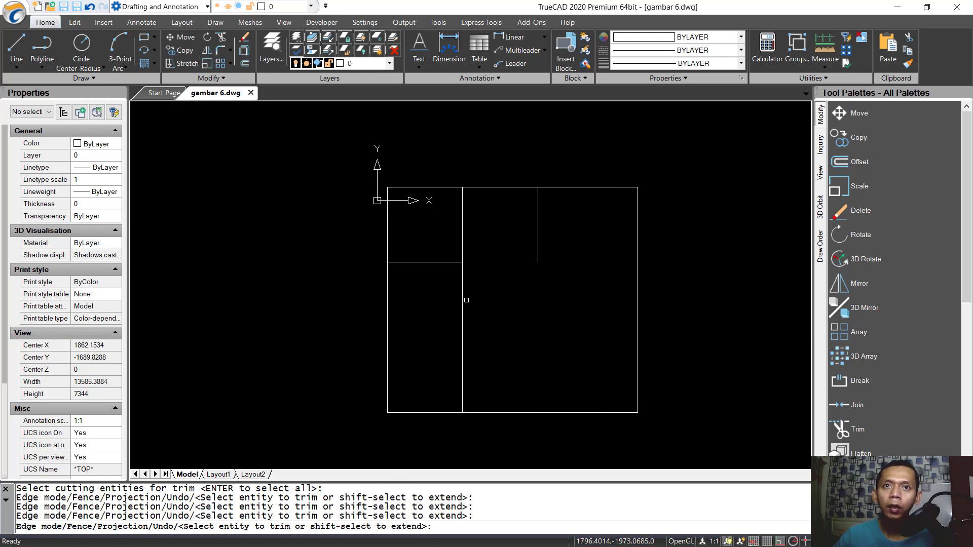
{"action": "left_click", "coordinate": [462, 303]}
{"action": "key", "text": "Return"}
Join the small room's two lines into one polyline and the four outer edges into another
{"action": "type", "text": "j"}
{"action": "key", "text": "Return"}
{"action": "left_click", "coordinate": [488, 251]}
{"action": "left_click", "coordinate": [442, 288]}
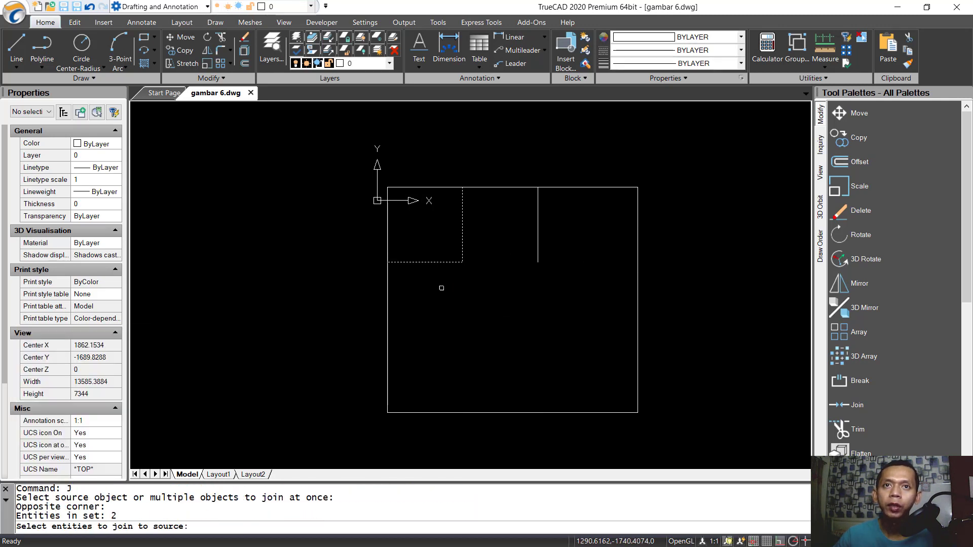
{"action": "key", "text": "Return"}
{"action": "key", "text": "Return"}
{"action": "left_click", "coordinate": [678, 152]}
{"action": "left_click", "coordinate": [611, 223]}
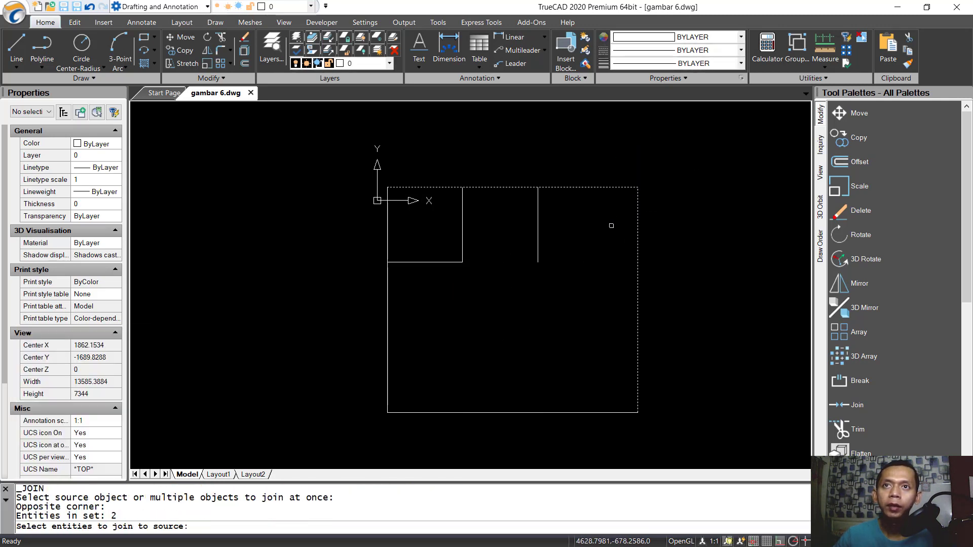
{"action": "left_click", "coordinate": [438, 368]}
{"action": "left_click", "coordinate": [347, 441]}
{"action": "key", "text": "Return"}
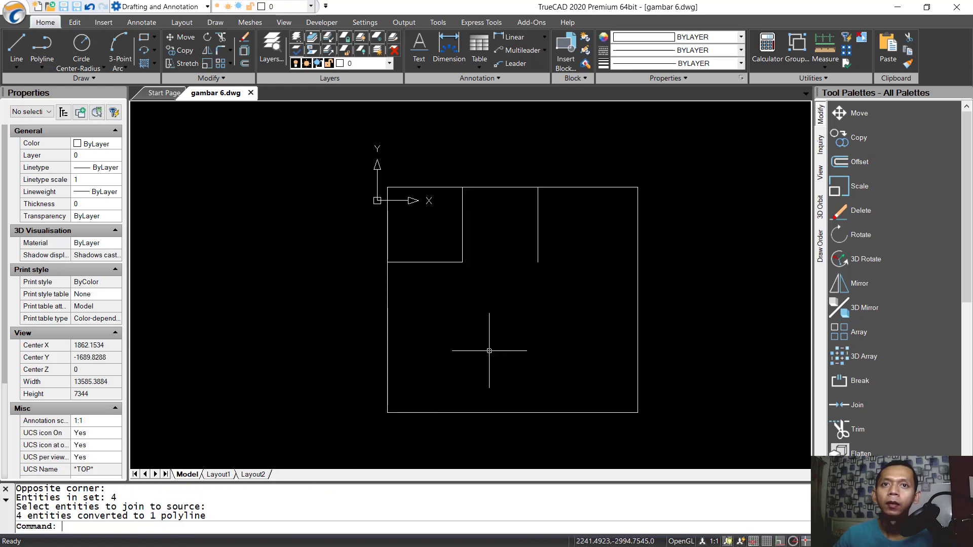
{"action": "middle_click_drag", "start_coordinate": [493, 330], "coordinate": [503, 331]}
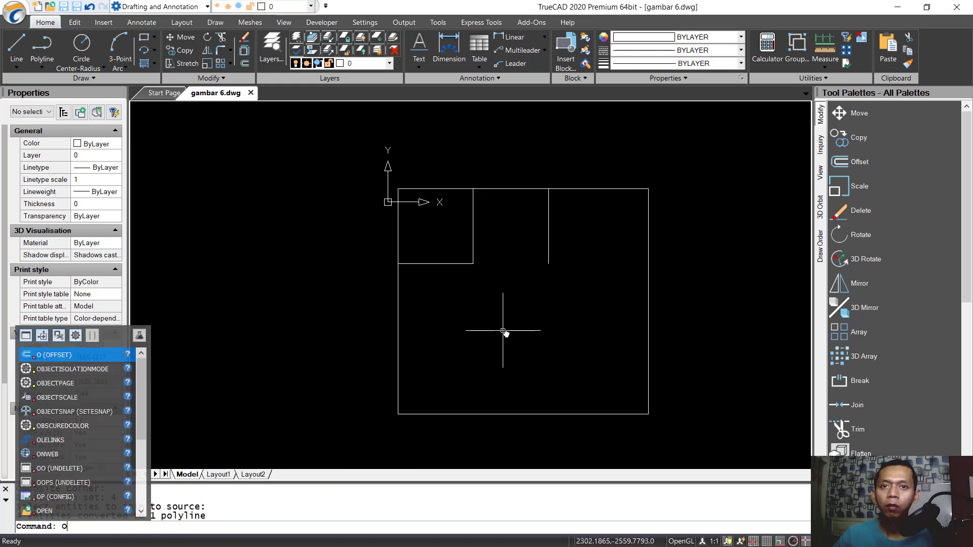
Offset the outer rectangle 150 inward
{"action": "key", "text": "Return"}
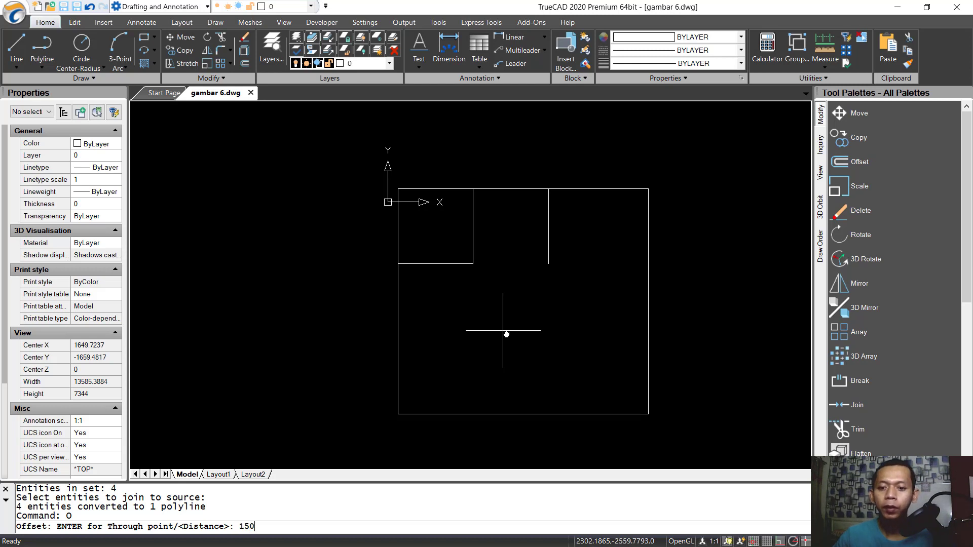
{"action": "key", "text": "Return"}
{"action": "left_click", "coordinate": [540, 415]}
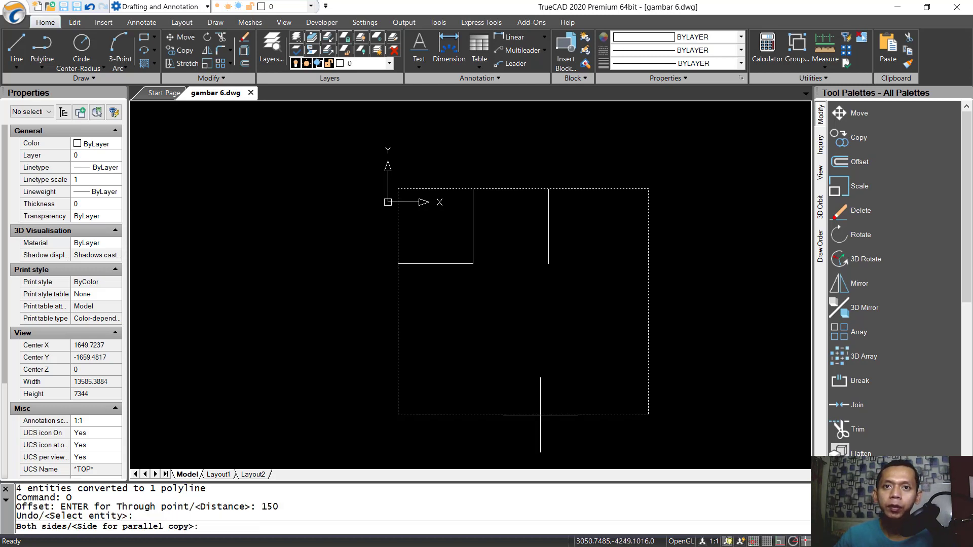
{"action": "left_click", "coordinate": [532, 335]}
{"action": "key", "text": "Return"}
{"action": "key", "text": "Return"}
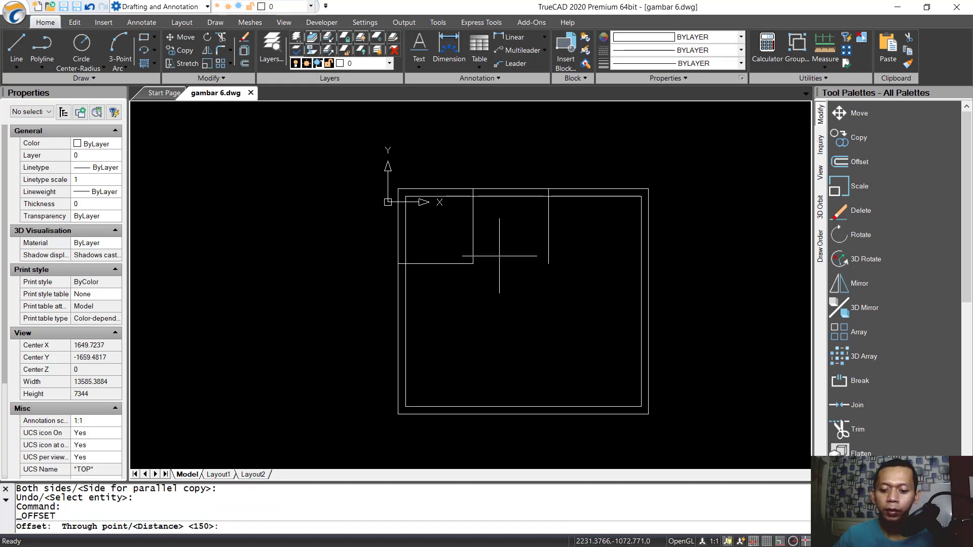
Offset the corner square 75 both inward and outward
{"action": "type", "text": "75"}
{"action": "key", "text": "Return"}
{"action": "scroll", "coordinate": [465, 253], "scroll_direction": "up", "scroll_amount": 2}
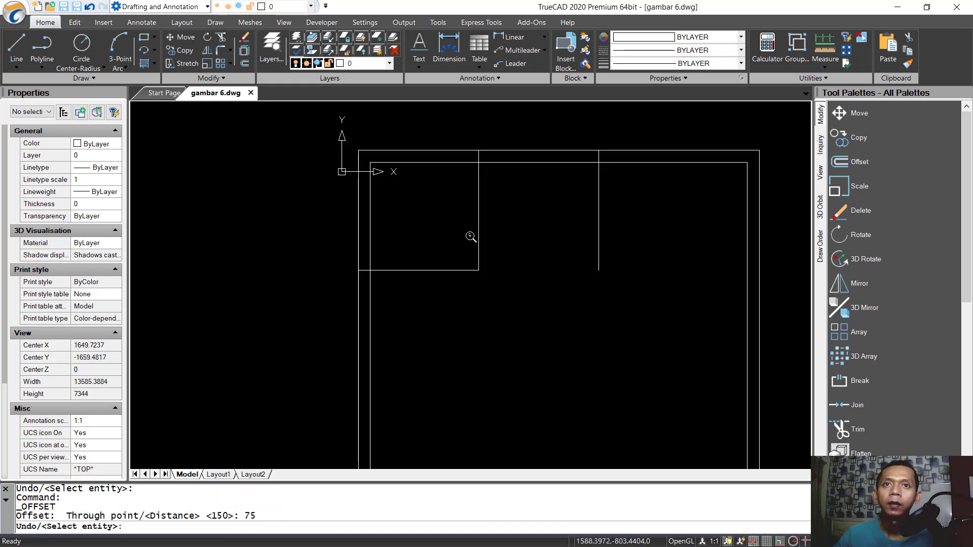
{"action": "left_click", "coordinate": [477, 230]}
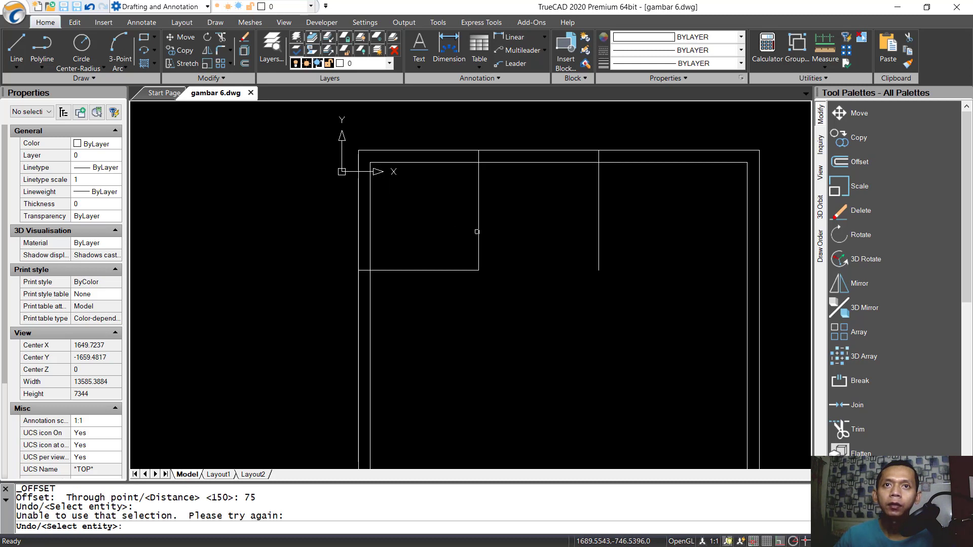
{"action": "left_click", "coordinate": [478, 231]}
{"action": "left_click", "coordinate": [456, 228]}
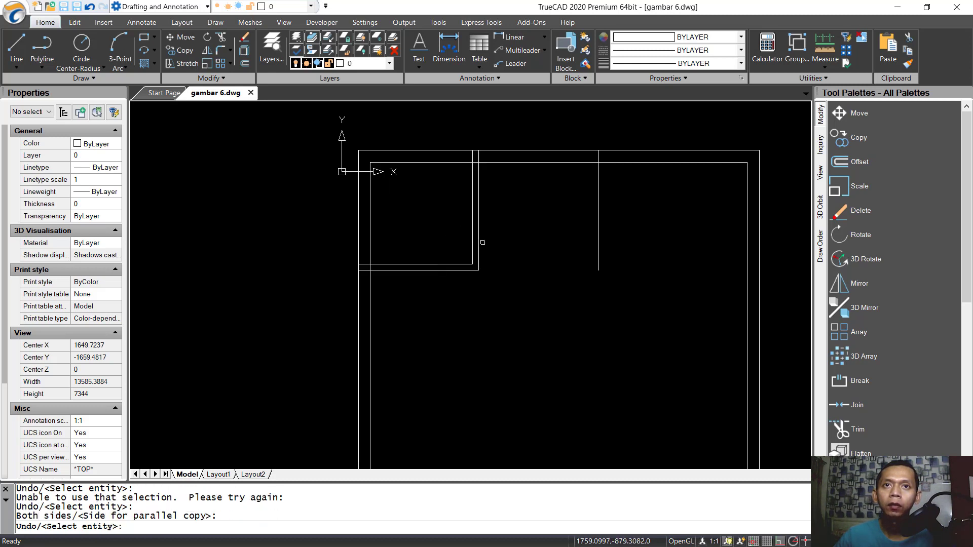
{"action": "left_click", "coordinate": [480, 239]}
{"action": "left_click", "coordinate": [503, 240]}
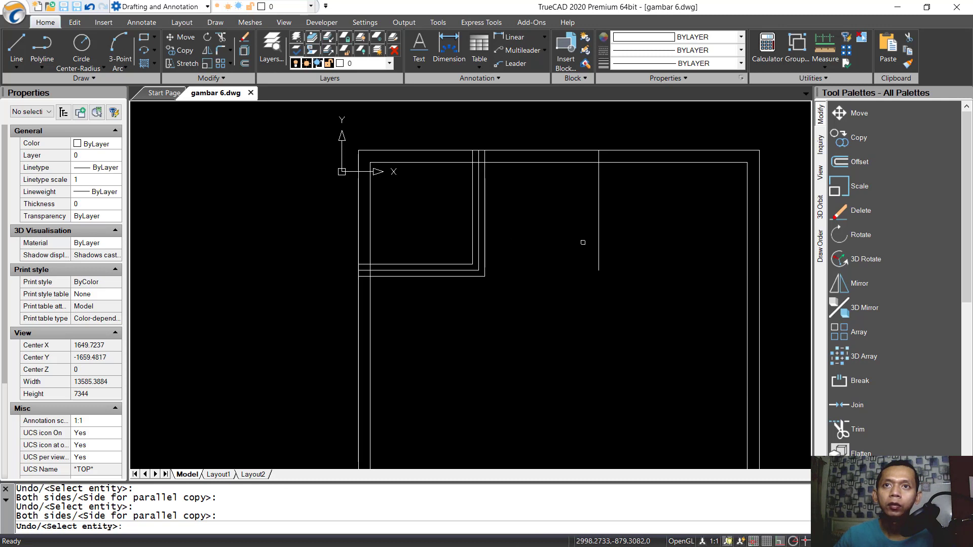
Offset the vertical partition line 75 to the left and to the right
{"action": "left_click", "coordinate": [599, 226]}
{"action": "left_click", "coordinate": [595, 225]}
{"action": "left_click", "coordinate": [598, 223]}
{"action": "left_click", "coordinate": [611, 228]}
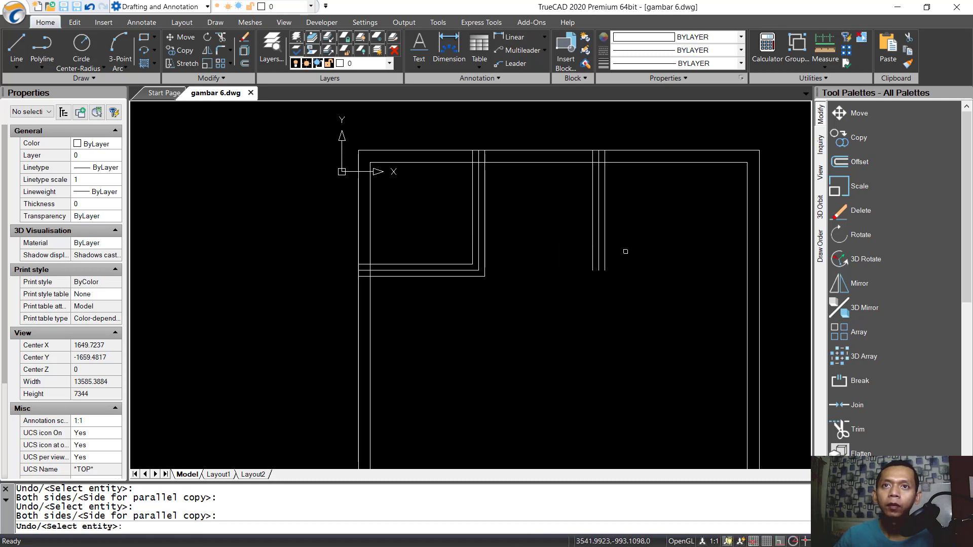
{"action": "key", "text": "Escape"}
{"action": "scroll", "coordinate": [542, 265], "scroll_direction": "up", "scroll_amount": 2}
Delete the original middle polyline and vertical centre line
{"action": "left_click", "coordinate": [435, 271]}
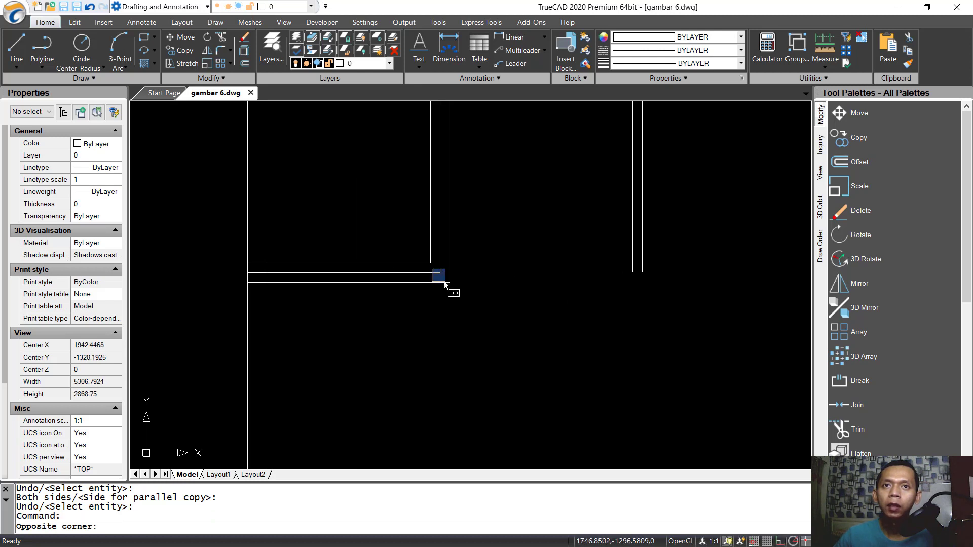
{"action": "left_click", "coordinate": [410, 278]}
{"action": "left_click", "coordinate": [633, 263]}
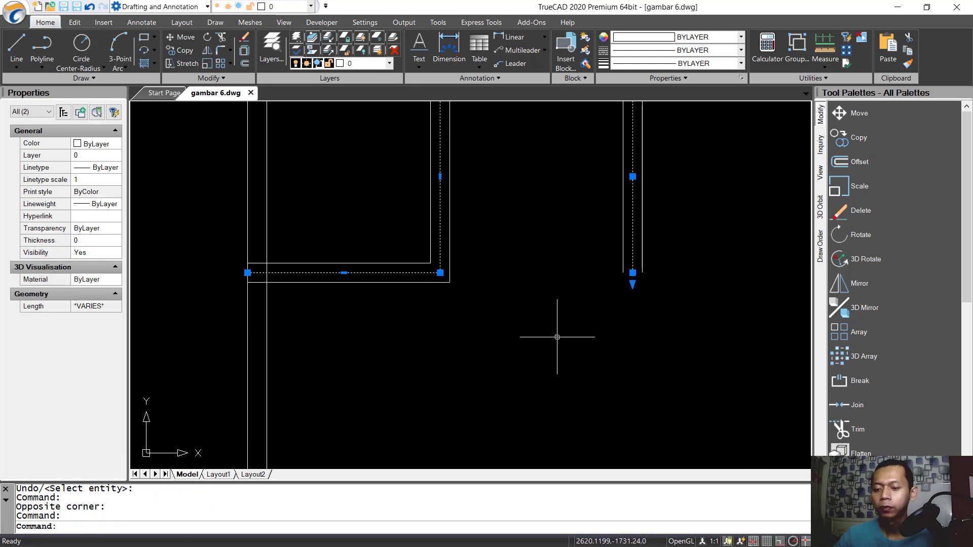
{"action": "key", "text": "Delete"}
Draw a line from the wall corner across past the partition wall
{"action": "type", "text": "l"}
{"action": "key", "text": "Return"}
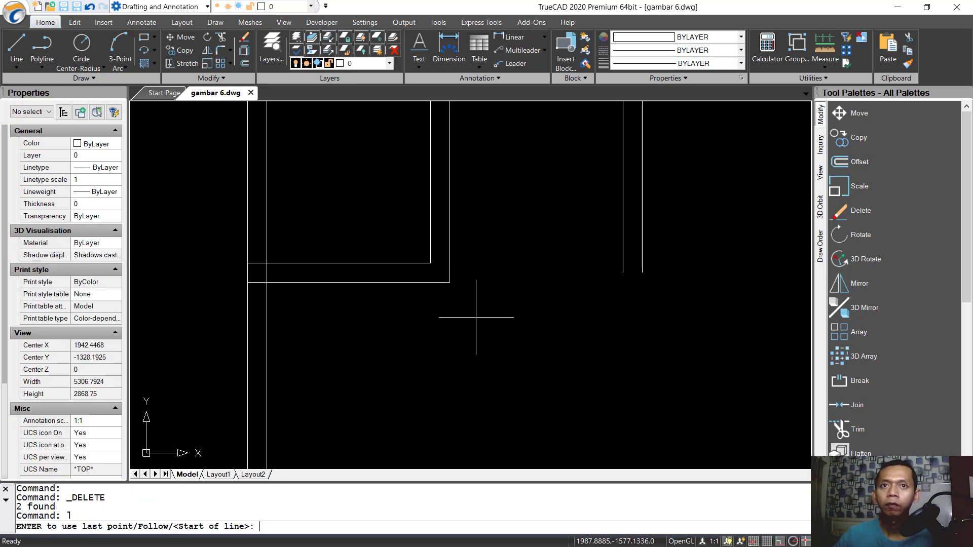
{"action": "left_click", "coordinate": [450, 283]}
{"action": "left_click", "coordinate": [679, 286]}
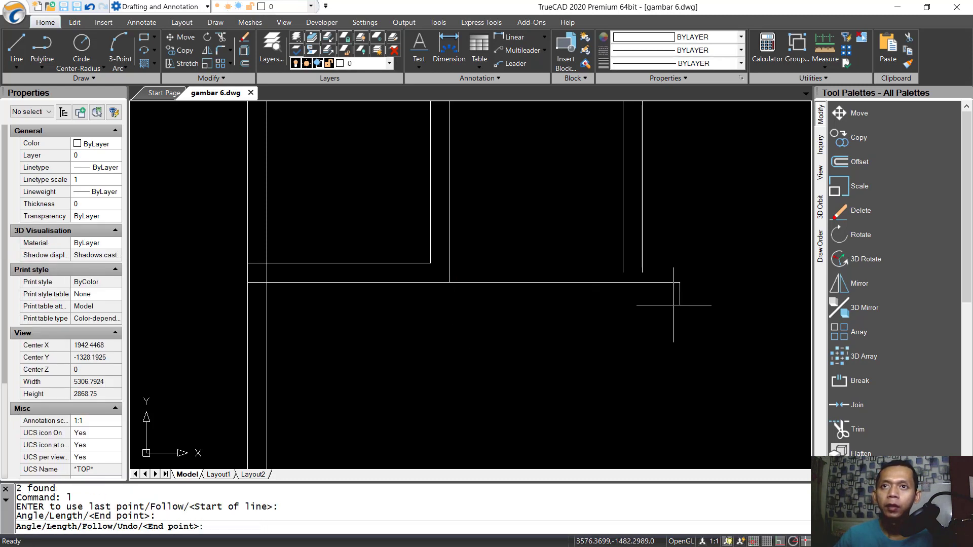
{"action": "key", "text": "Return"}
Trim the surplus line pieces inside and between the two walls
{"action": "type", "text": "tr"}
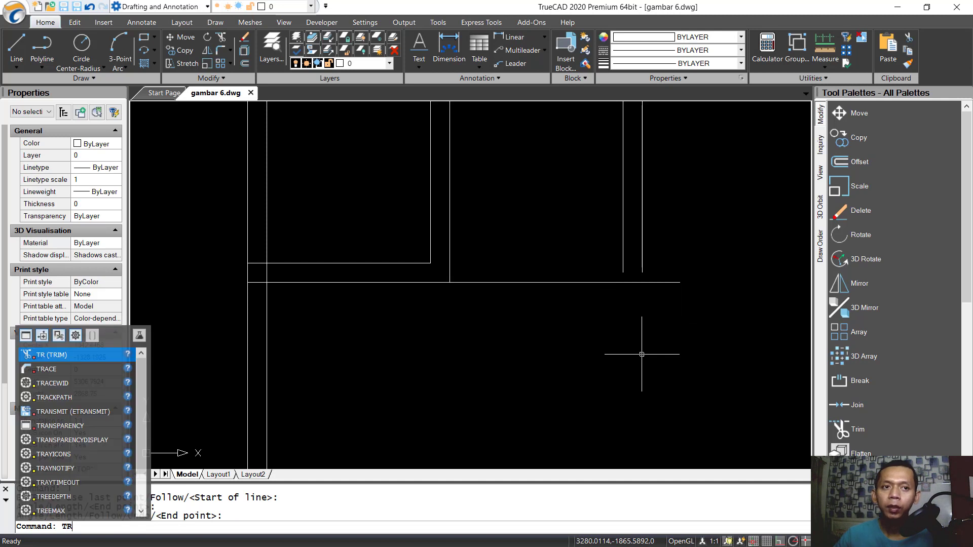
{"action": "key", "text": "Return"}
{"action": "key", "text": "Return"}
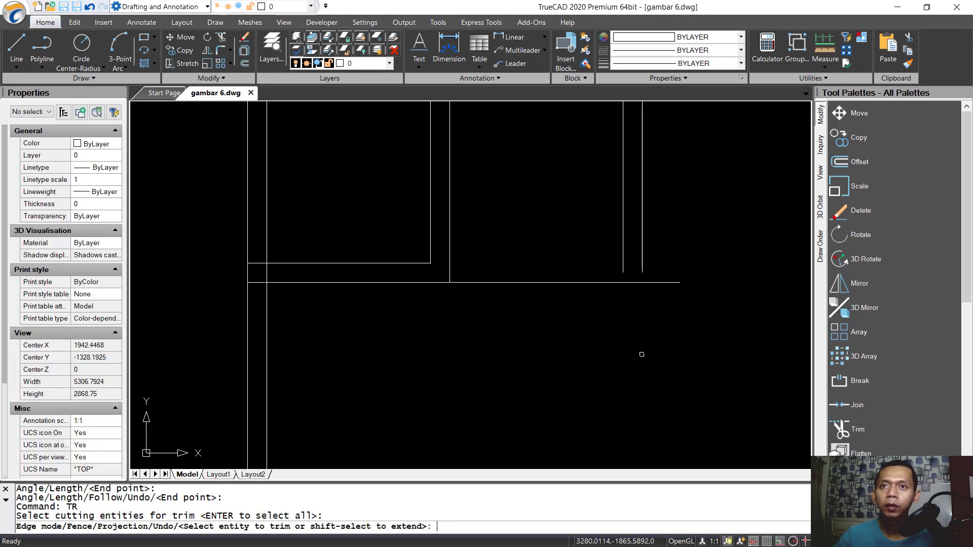
{"action": "left_click", "coordinate": [659, 272]}
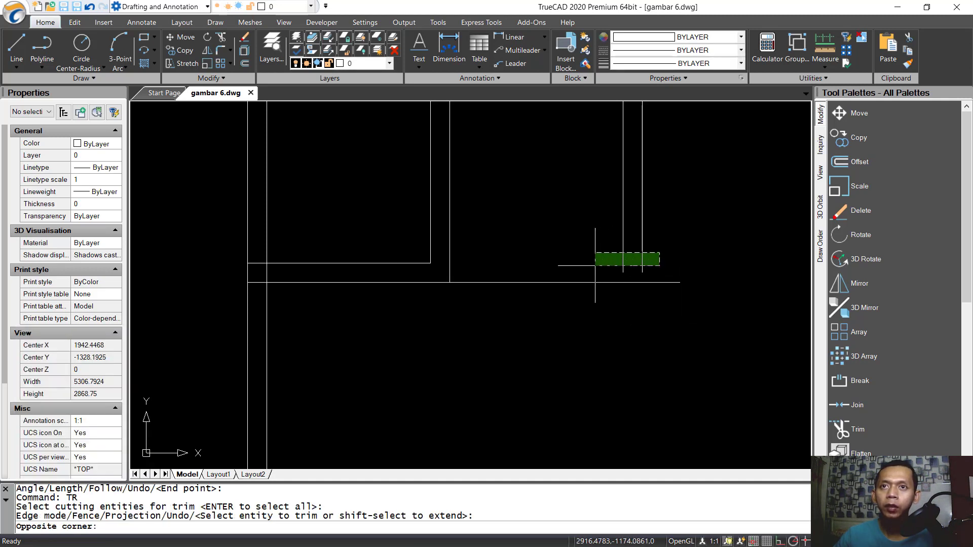
{"action": "left_click", "coordinate": [595, 266]}
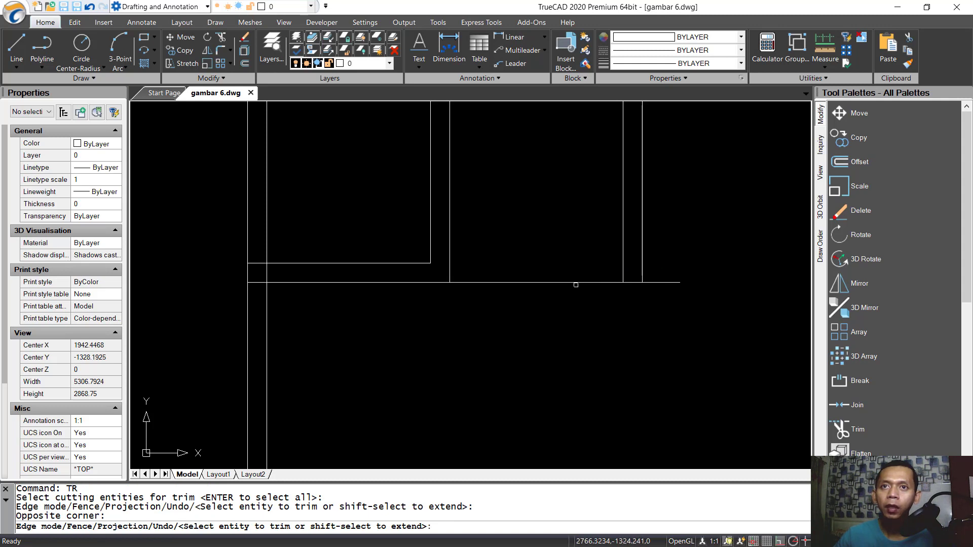
{"action": "left_click", "coordinate": [576, 283]}
{"action": "scroll", "coordinate": [673, 311], "scroll_direction": "down", "scroll_amount": 4}
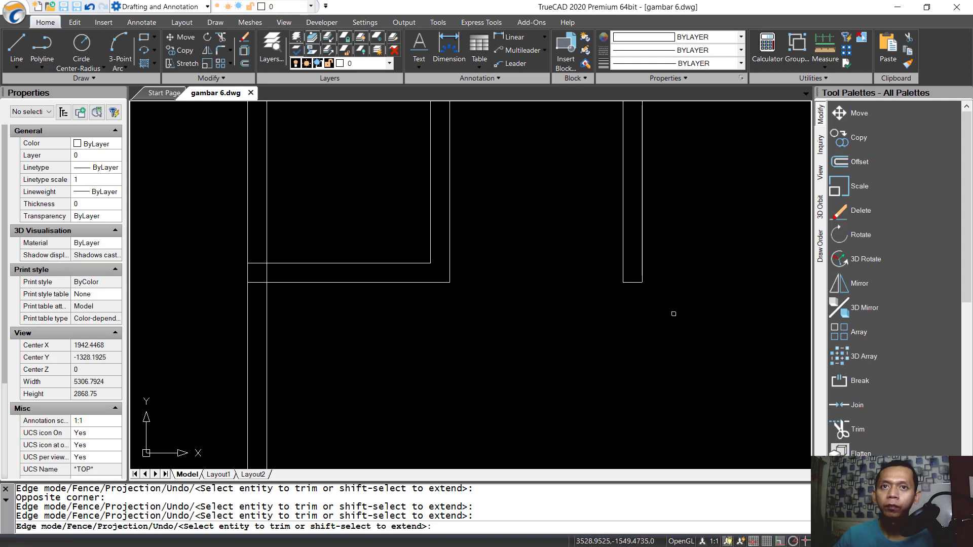
{"action": "key", "text": "Escape"}
{"action": "scroll", "coordinate": [582, 309], "scroll_direction": "up", "scroll_amount": 4}
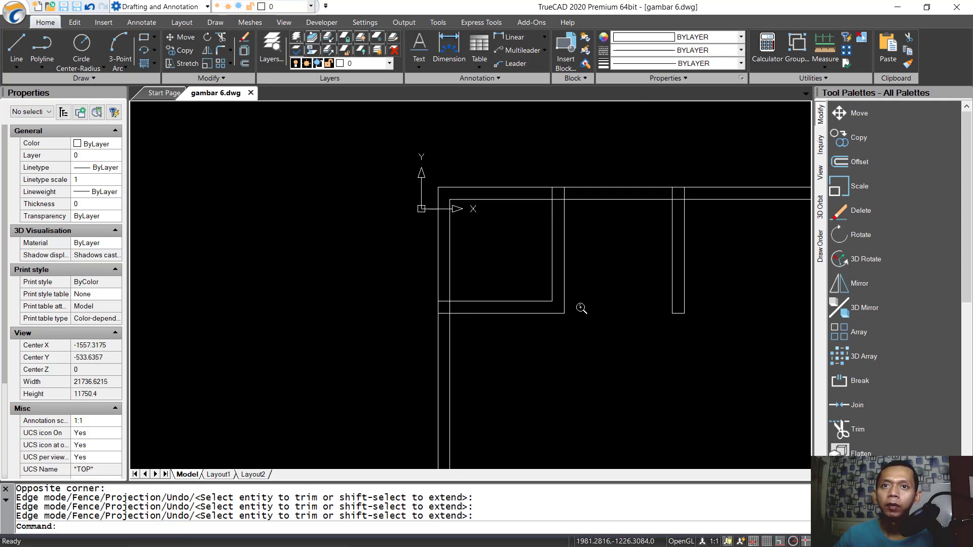
Draw a small square column with REC at the inner wall corner
{"action": "type", "text": "re"}
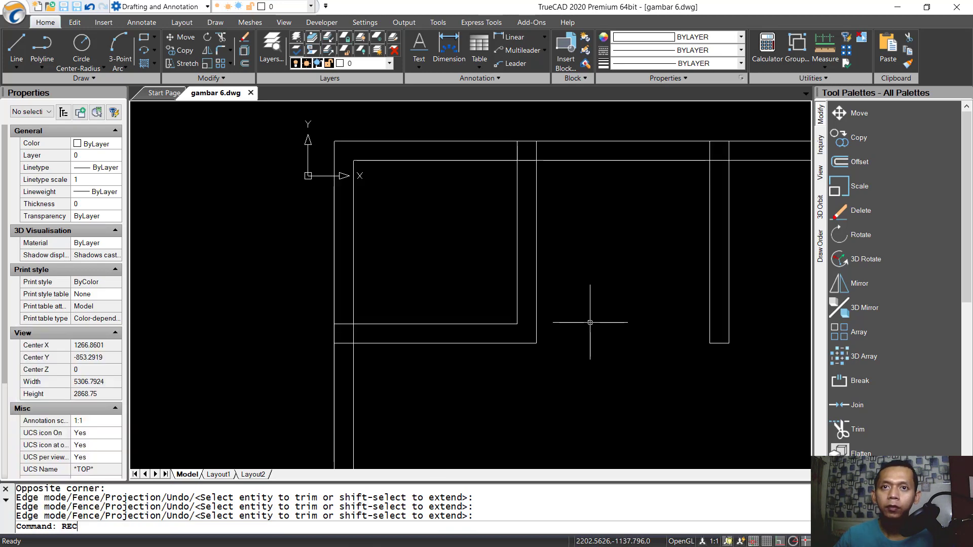
{"action": "type", "text": "c"}
{"action": "key", "text": "Return"}
{"action": "left_click", "coordinate": [517, 324]}
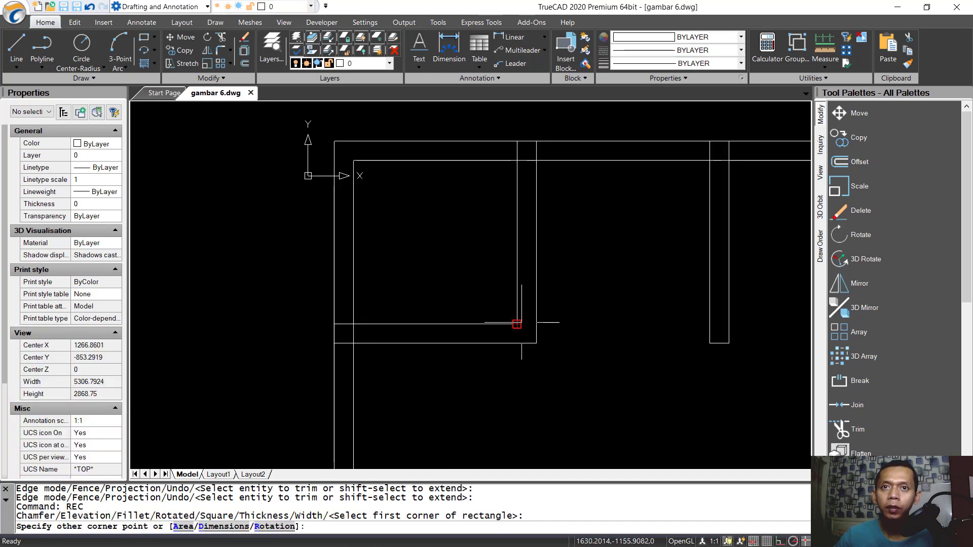
{"action": "left_click", "coordinate": [536, 343]}
Copy the column to the matching corner at the partition wall
{"action": "type", "text": "co"}
{"action": "key", "text": "Return"}
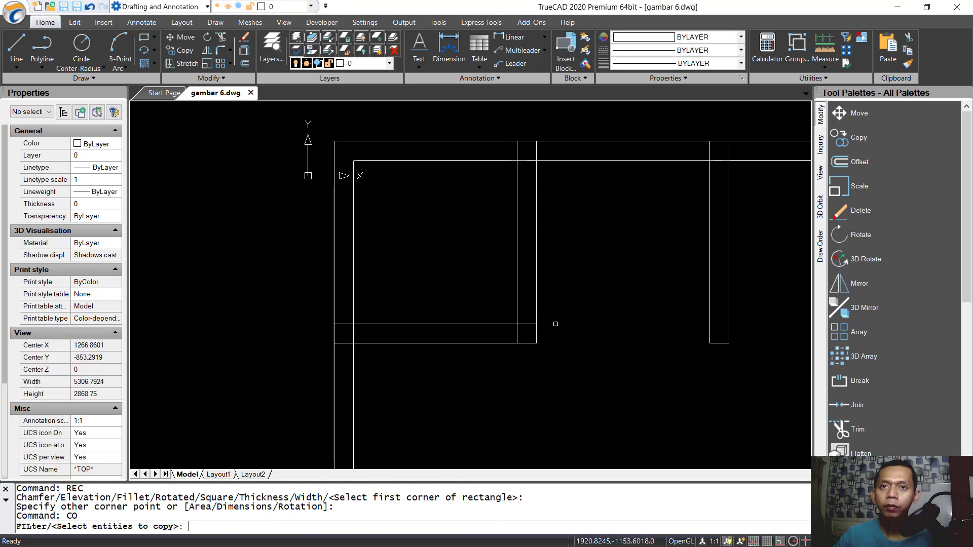
{"action": "left_click", "coordinate": [556, 324]}
{"action": "left_click", "coordinate": [529, 328]}
{"action": "key", "text": "Return"}
{"action": "left_click", "coordinate": [529, 325]}
{"action": "key", "text": "Return"}
{"action": "left_click", "coordinate": [537, 343]}
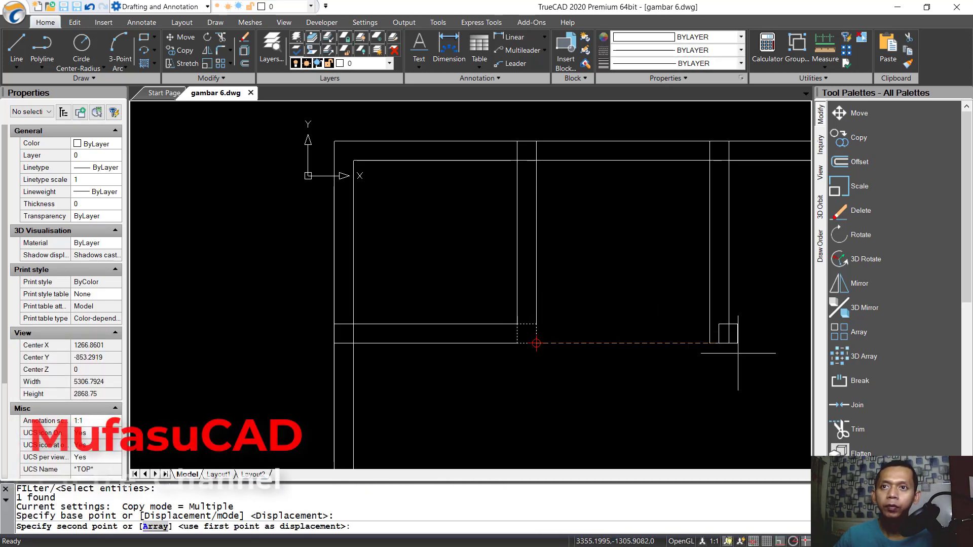
{"action": "left_click", "coordinate": [729, 343]}
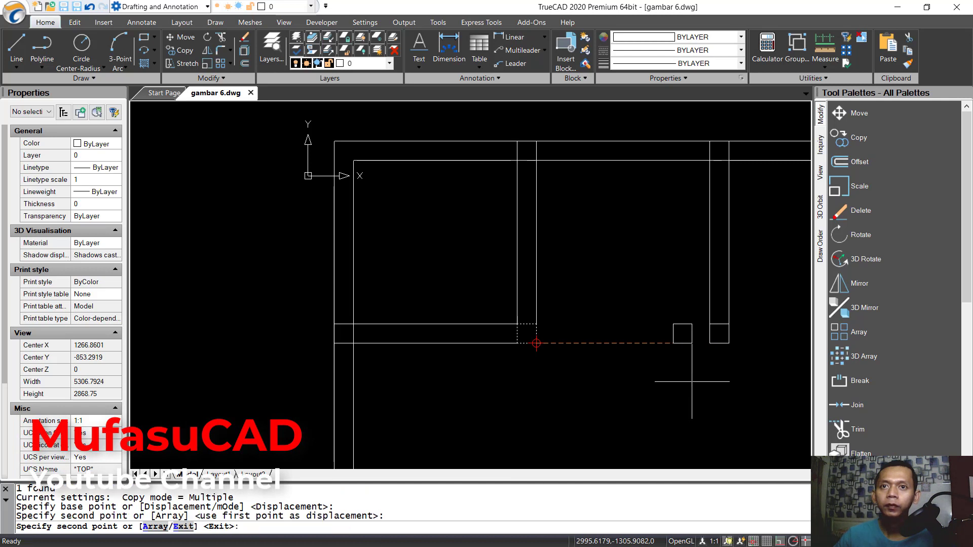
{"action": "key", "text": "Escape"}
{"action": "scroll", "coordinate": [701, 386], "scroll_direction": "down", "scroll_amount": 4}
{"action": "mouse_move", "coordinate": [684, 365]}
{"action": "middle_mouse_down"}
{"action": "mouse_move", "coordinate": [633, 307]}
{"action": "mouse_move", "coordinate": [612, 322]}
{"action": "mouse_move", "coordinate": [605, 316]}
{"action": "middle_mouse_up"}
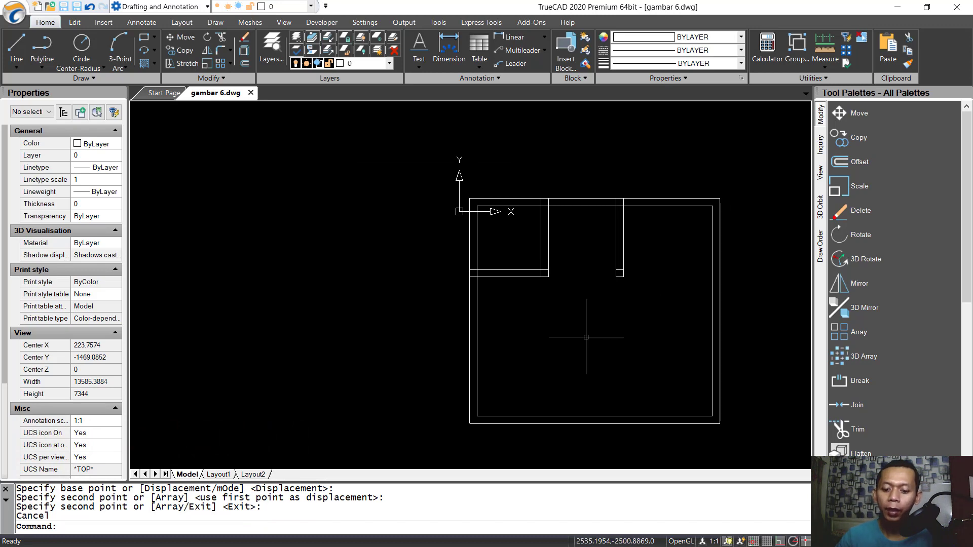
Set up a gradient fill using dark red (colour 17) for both colours
{"action": "type", "text": "hatc"}
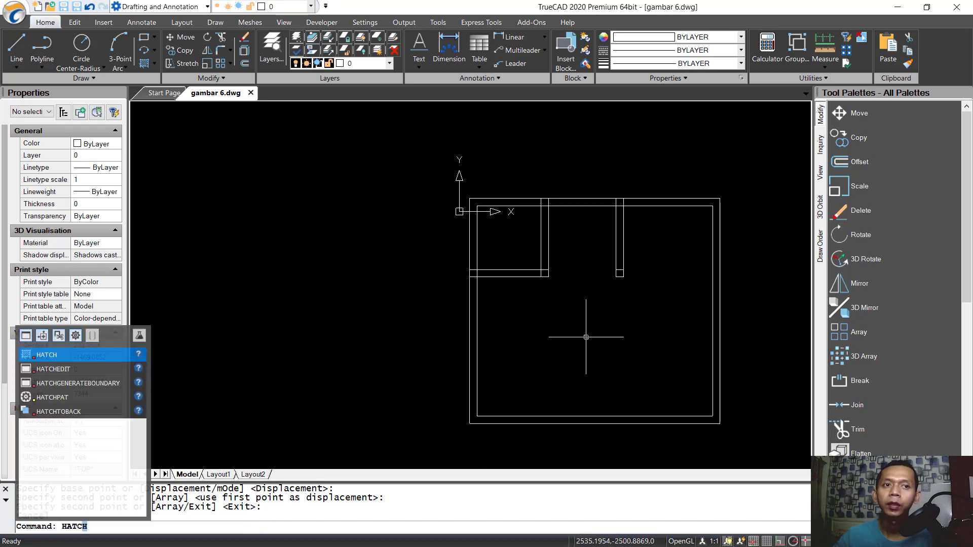
{"action": "key", "text": "Return"}
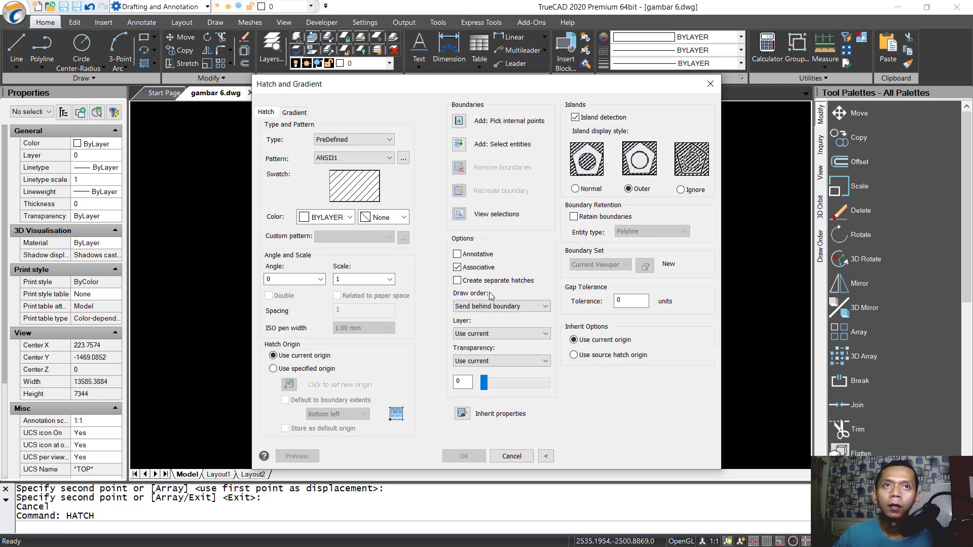
{"action": "left_click", "coordinate": [295, 113]}
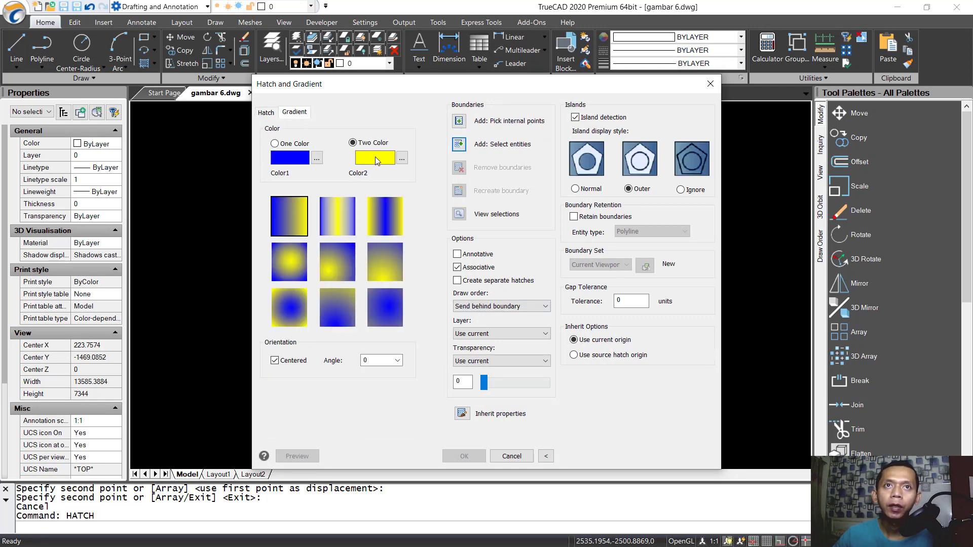
{"action": "left_click", "coordinate": [402, 158]}
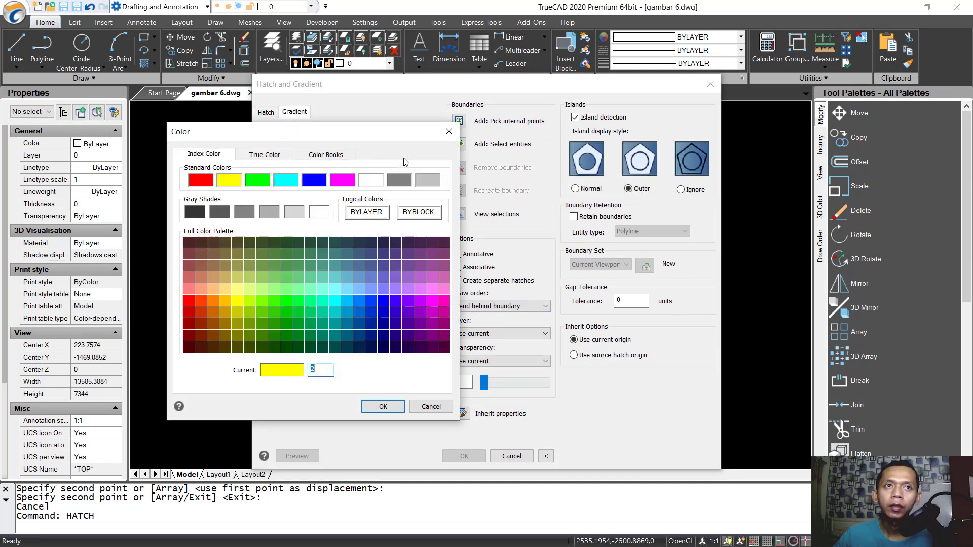
{"action": "left_click", "coordinate": [193, 253]}
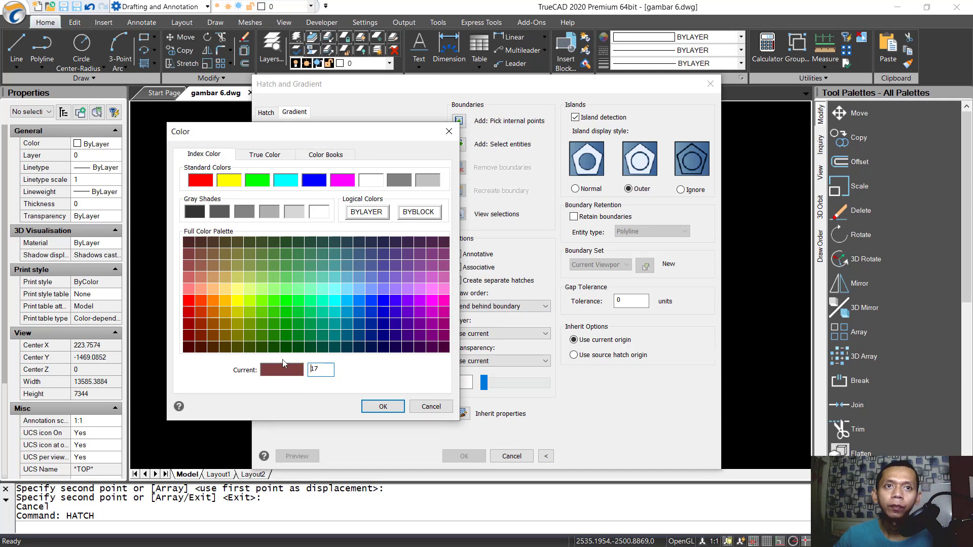
{"action": "left_click", "coordinate": [382, 407]}
{"action": "left_click", "coordinate": [317, 158]}
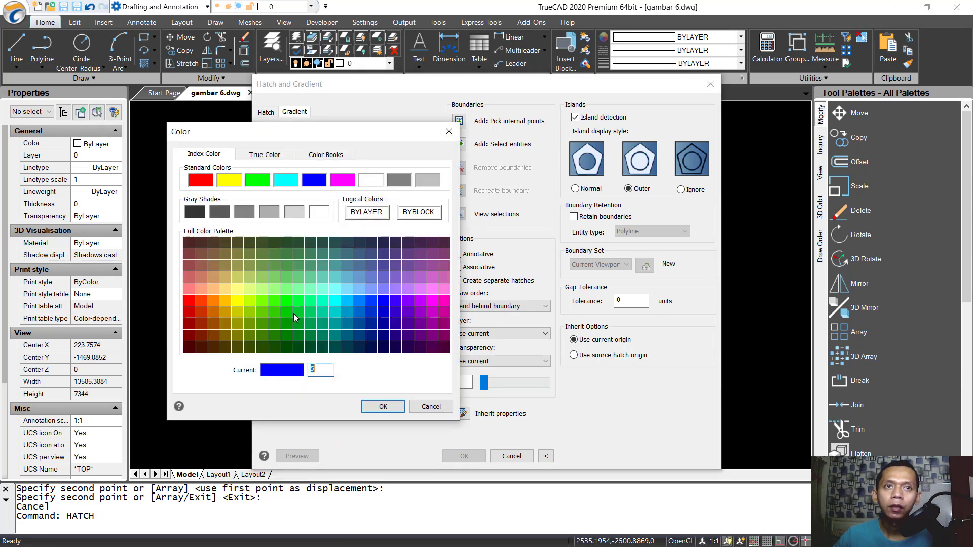
{"action": "left_click", "coordinate": [190, 254]}
{"action": "left_click", "coordinate": [383, 407]}
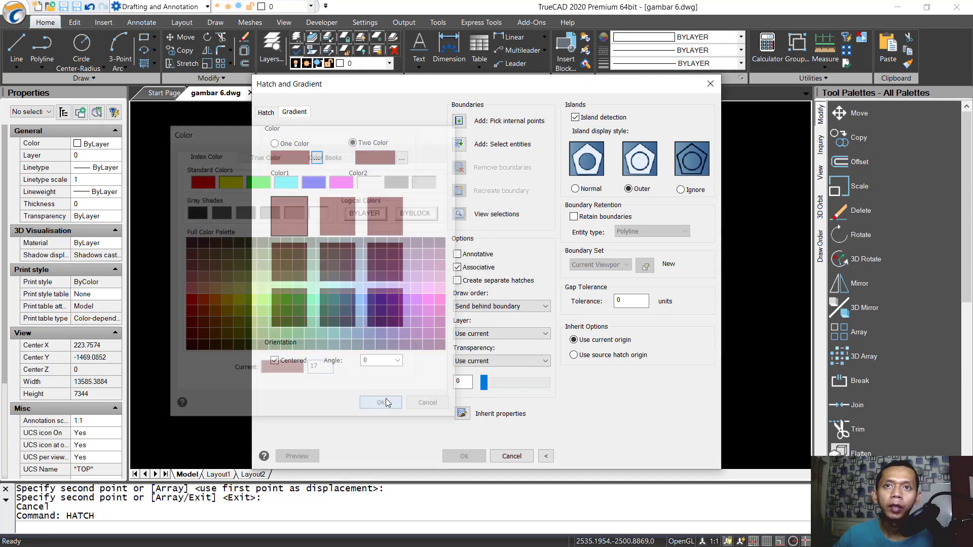
Pick the five column squares as fill areas and apply the dark red gradient
{"action": "left_click", "coordinate": [459, 121]}
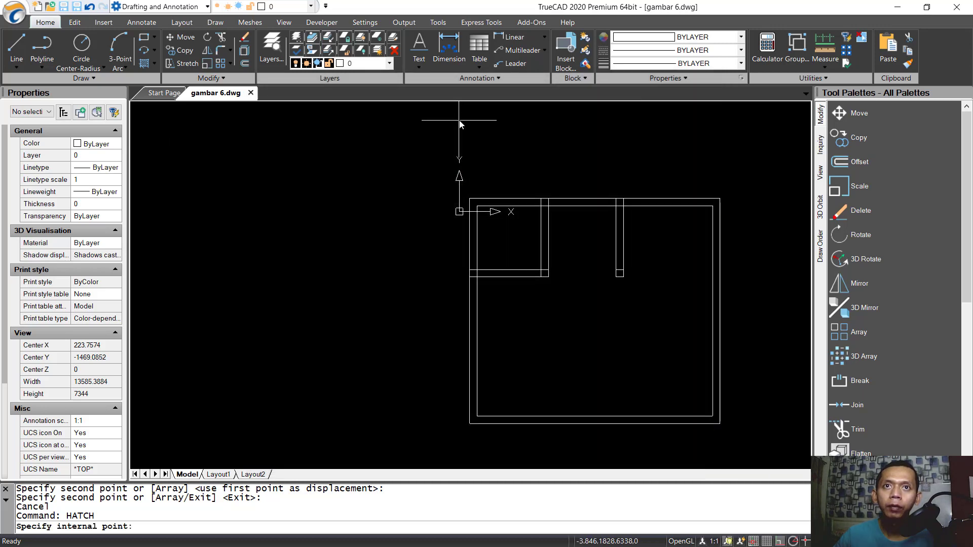
{"action": "scroll", "coordinate": [550, 191], "scroll_direction": "up", "scroll_amount": 4}
{"action": "left_click", "coordinate": [533, 217]}
{"action": "left_click", "coordinate": [727, 401]}
{"action": "left_click", "coordinate": [730, 223]}
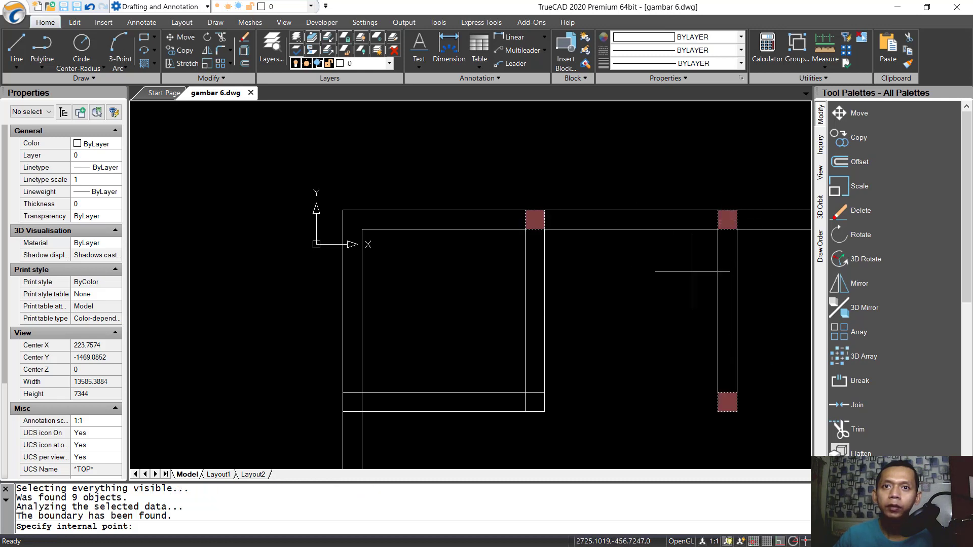
{"action": "left_click", "coordinate": [535, 403]}
{"action": "left_click", "coordinate": [353, 402]}
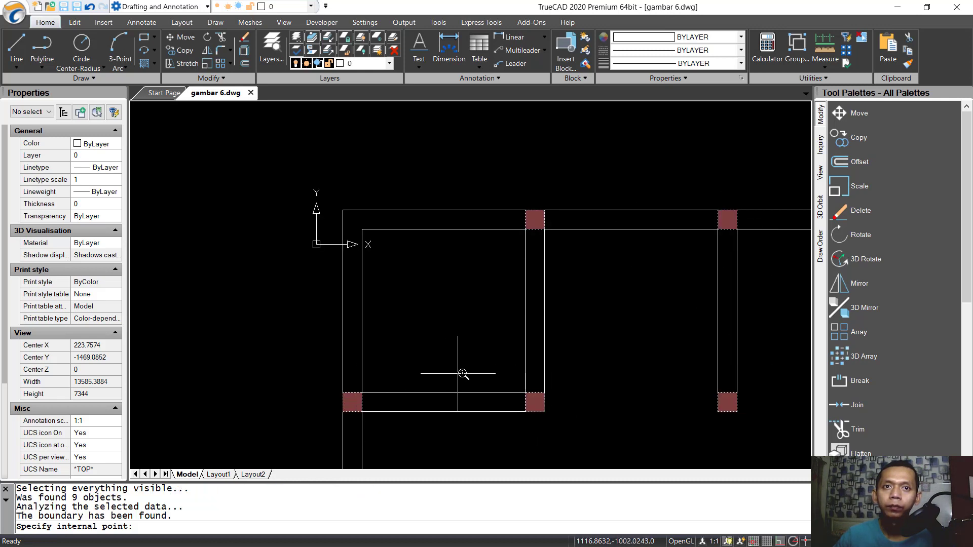
{"action": "scroll", "coordinate": [509, 260], "scroll_direction": "down", "scroll_amount": 4}
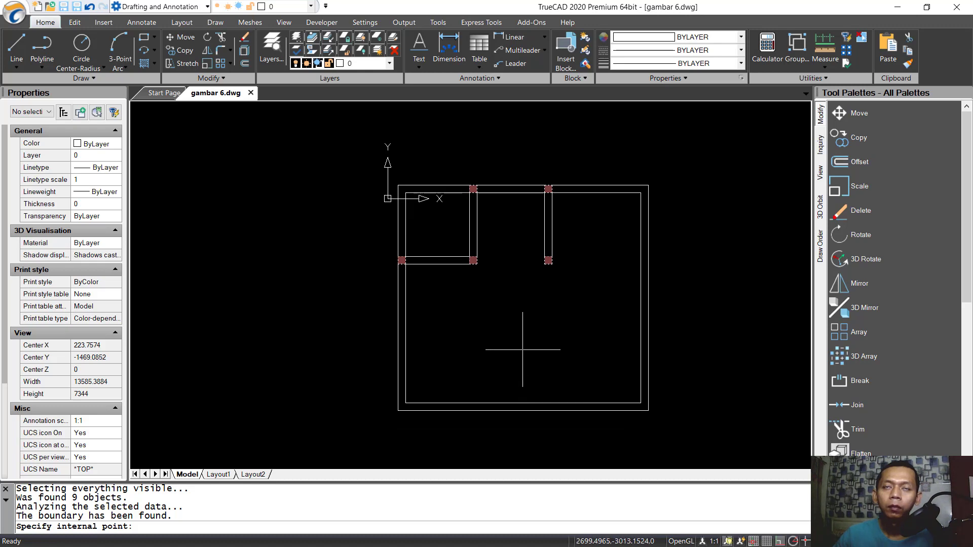
{"action": "key", "text": "Return"}
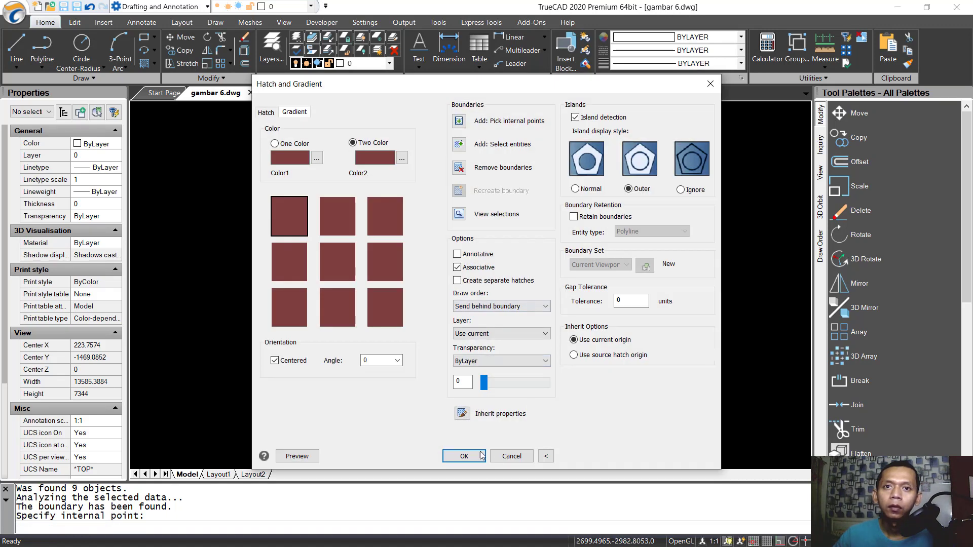
{"action": "left_click", "coordinate": [464, 456]}
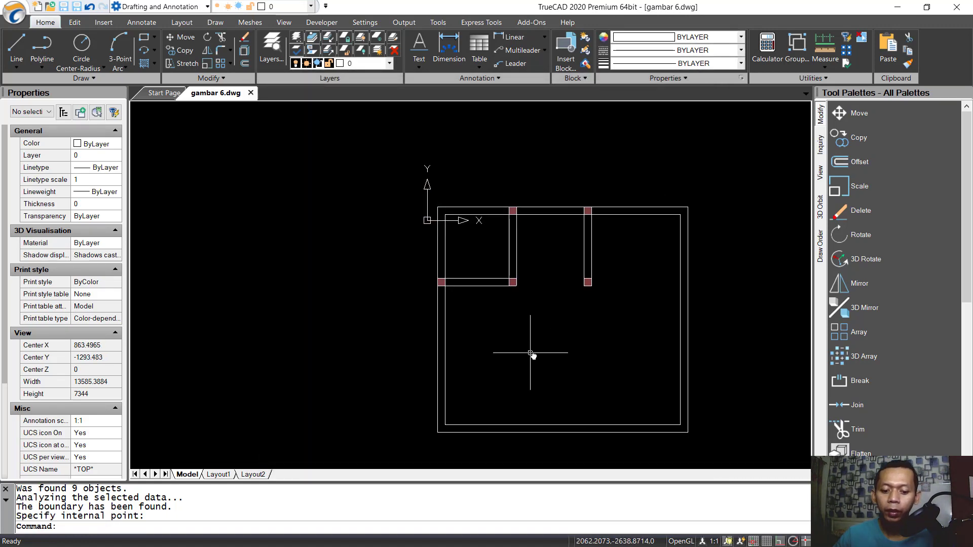
Draw square columns from the outer to the inner corner at the top-left and top-right corners
{"action": "type", "text": "rec"}
{"action": "key", "text": "Return"}
{"action": "scroll", "coordinate": [436, 207], "scroll_direction": "up", "scroll_amount": 6}
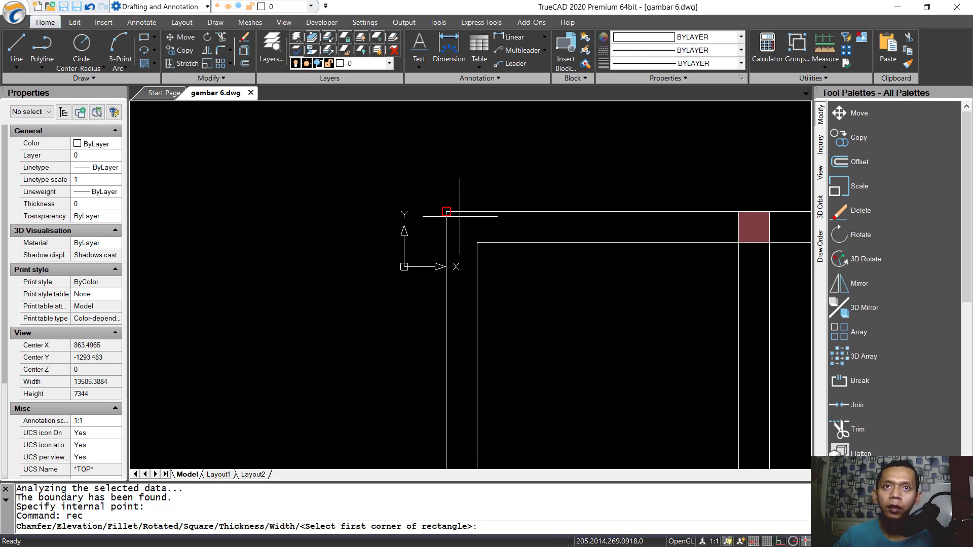
{"action": "left_click", "coordinate": [477, 242]}
{"action": "left_click", "coordinate": [446, 212]}
{"action": "scroll", "coordinate": [446, 212], "scroll_direction": "down", "scroll_amount": 5}
{"action": "scroll", "coordinate": [691, 237], "scroll_direction": "up", "scroll_amount": 5}
{"action": "key", "text": "Return"}
{"action": "left_click", "coordinate": [672, 175]}
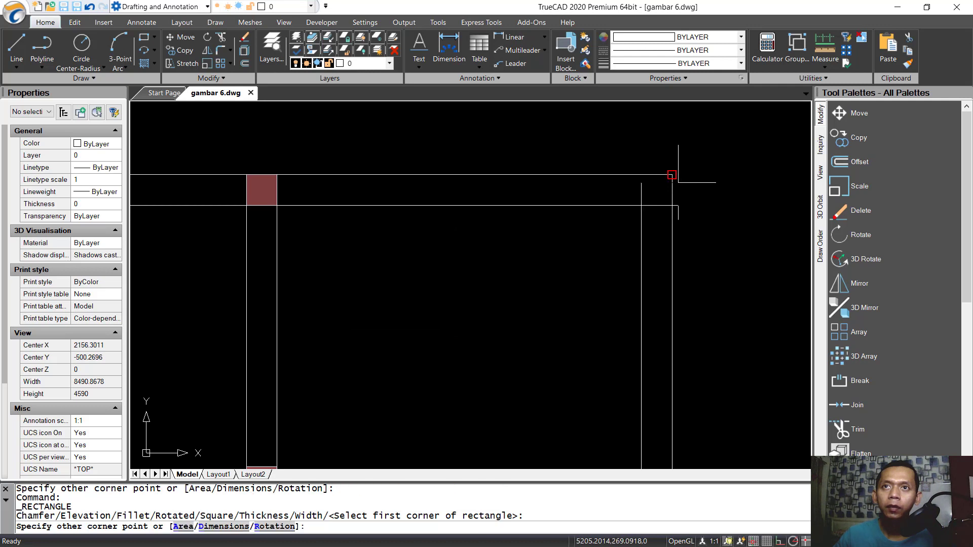
{"action": "left_click", "coordinate": [641, 206]}
{"action": "scroll", "coordinate": [655, 221], "scroll_direction": "down", "scroll_amount": 5}
{"action": "scroll", "coordinate": [670, 331], "scroll_direction": "up", "scroll_amount": 3}
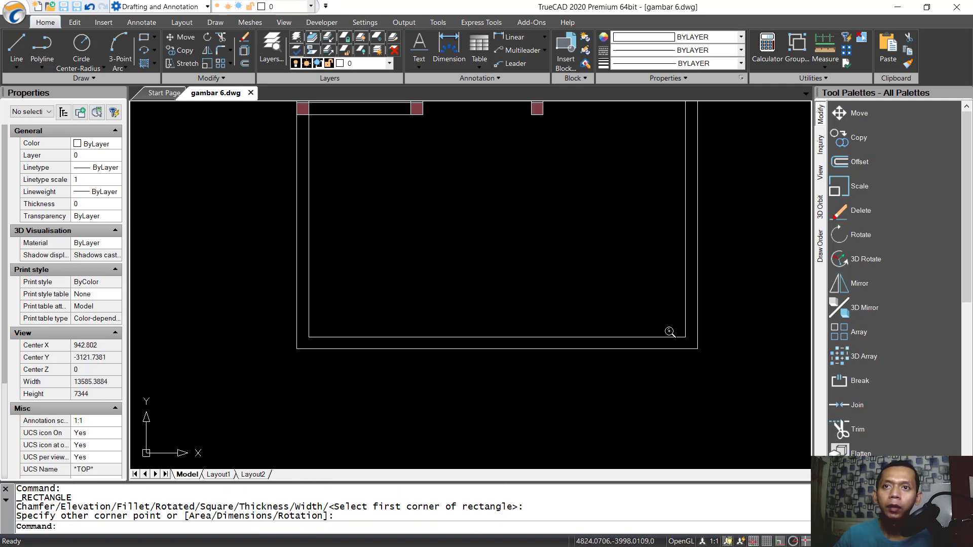
Draw square columns at the bottom-right and bottom-left outer corners of the plan
{"action": "key", "text": "Return"}
{"action": "left_click", "coordinate": [697, 349]}
{"action": "left_click", "coordinate": [685, 337]}
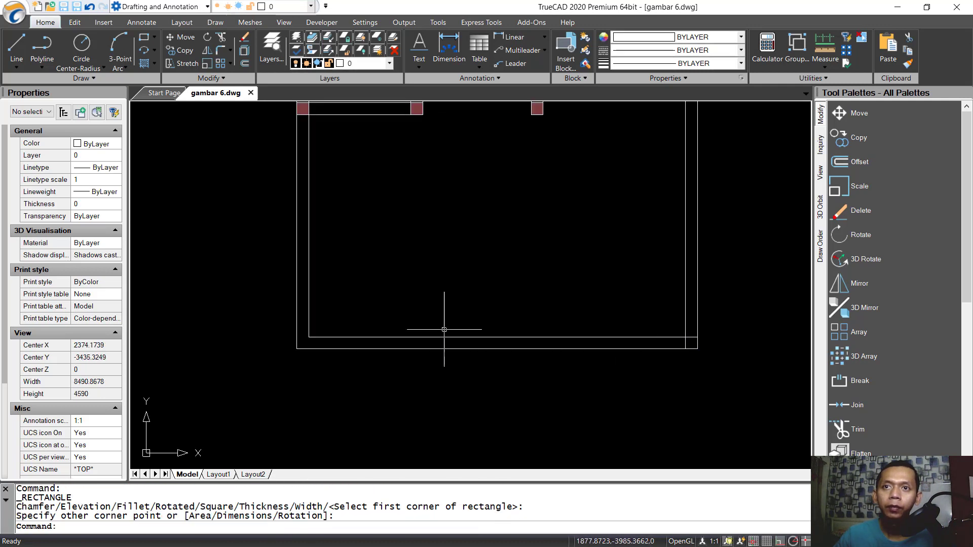
{"action": "key", "text": "Return"}
{"action": "left_click", "coordinate": [296, 348]}
{"action": "left_click", "coordinate": [309, 337]}
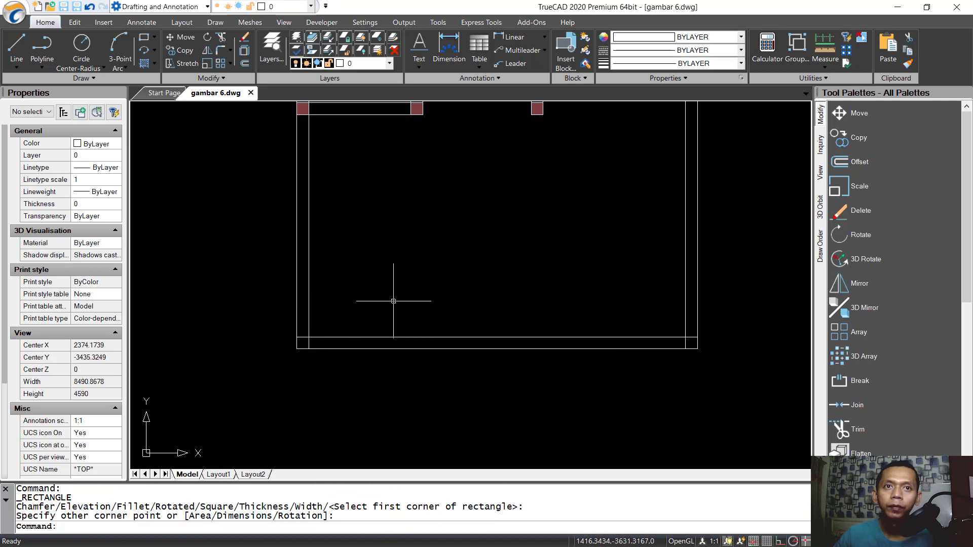
Start a gradient hatch with HAT and pick the new top corner columns to fill
{"action": "middle_click_drag", "start_coordinate": [488, 223], "coordinate": [489, 321]}
{"action": "scroll", "coordinate": [494, 325], "scroll_direction": "down", "scroll_amount": 2}
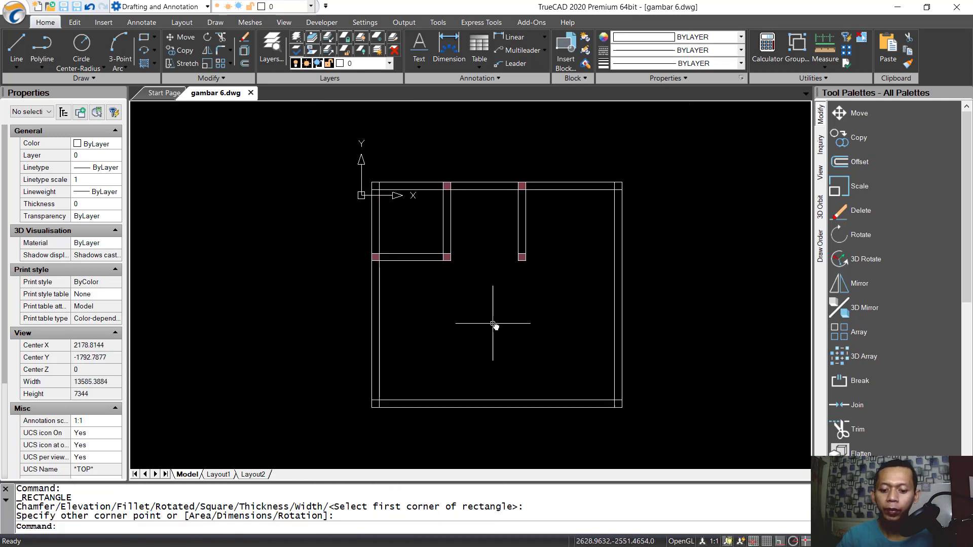
{"action": "type", "text": "hatch"}
{"action": "key", "text": "Return"}
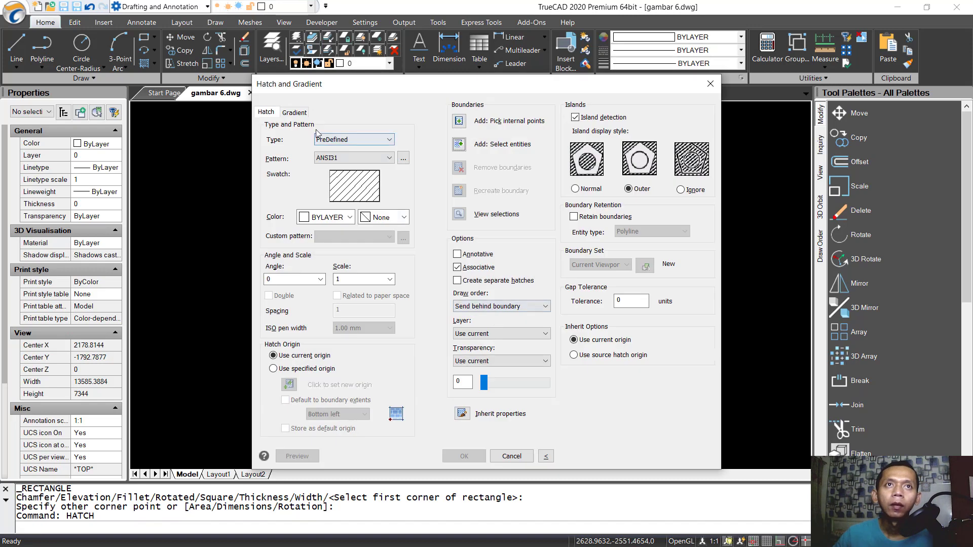
{"action": "left_click", "coordinate": [295, 112]}
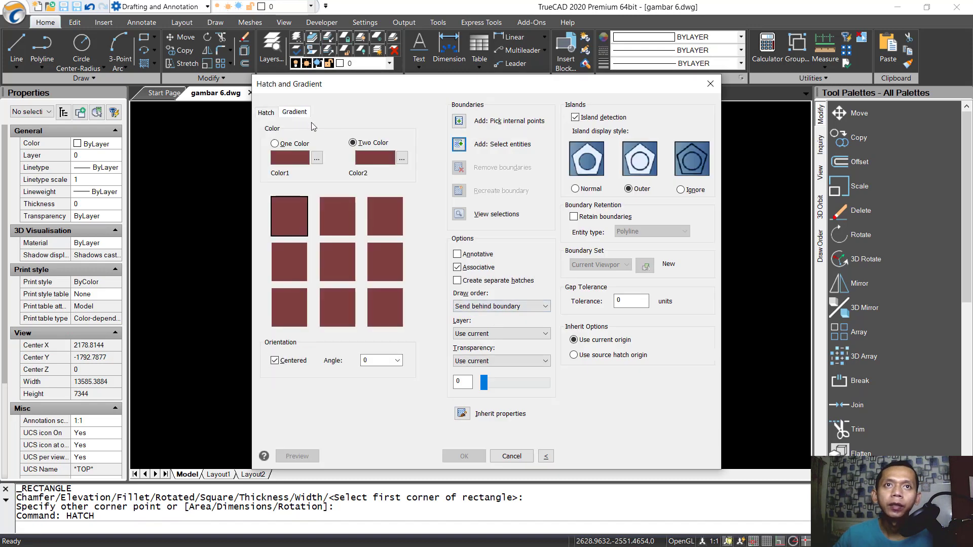
{"action": "left_click", "coordinate": [459, 121]}
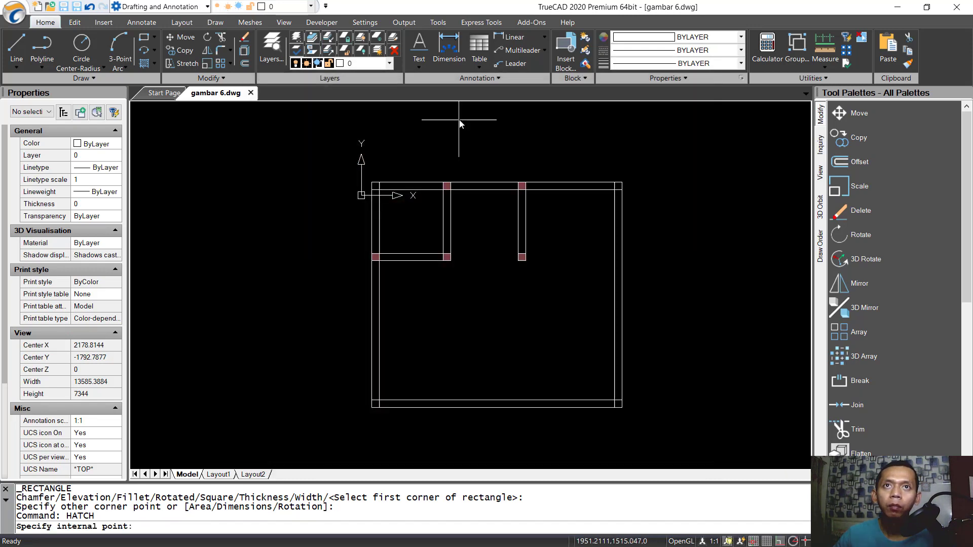
{"action": "left_click", "coordinate": [373, 186]}
{"action": "scroll", "coordinate": [603, 203], "scroll_direction": "up", "scroll_amount": 2}
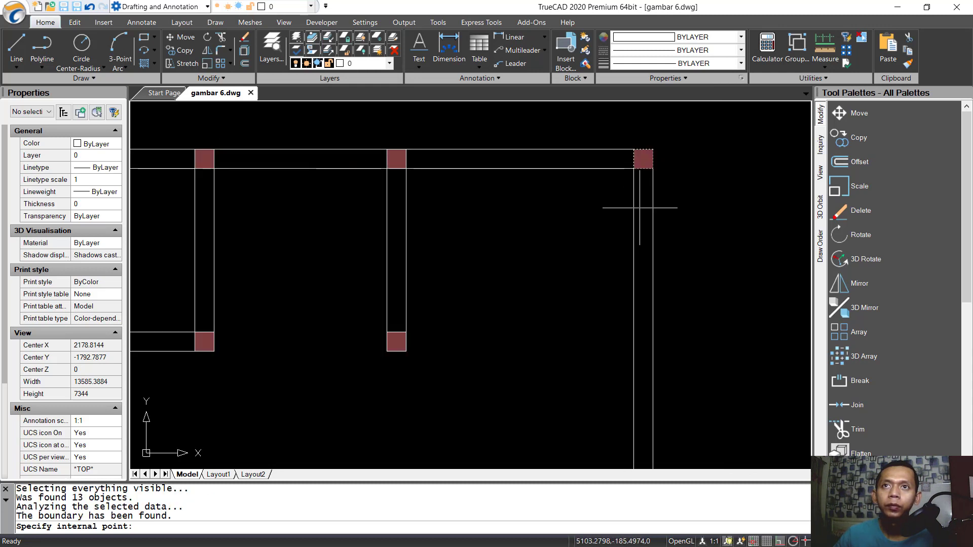
{"action": "scroll", "coordinate": [640, 207], "scroll_direction": "down", "scroll_amount": 3}
{"action": "scroll", "coordinate": [652, 328], "scroll_direction": "up", "scroll_amount": 3}
{"action": "scroll", "coordinate": [658, 300], "scroll_direction": "down", "scroll_amount": 1}
Add the bottom corner columns and apply the dark red gradient fill
{"action": "middle_click_drag", "start_coordinate": [428, 301], "coordinate": [457, 331]}
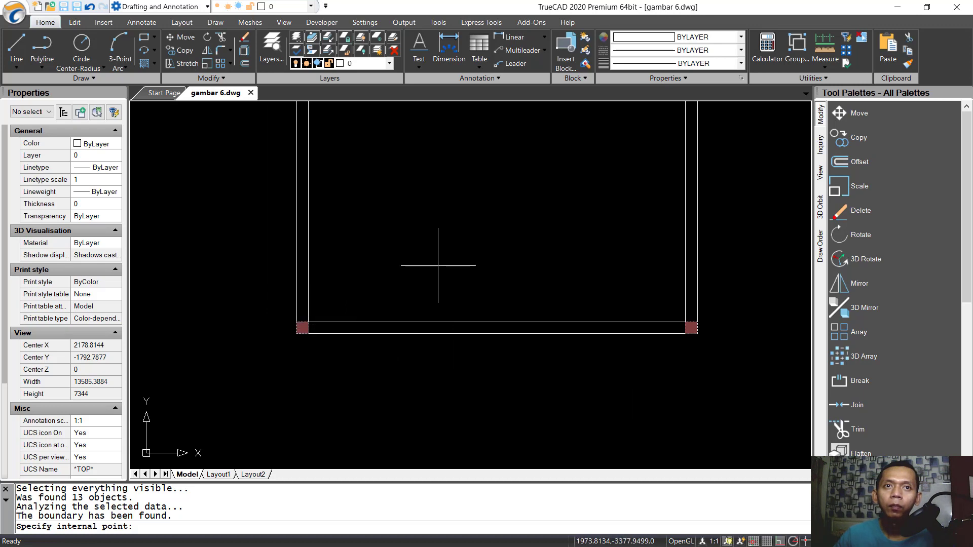
{"action": "key", "text": "Return"}
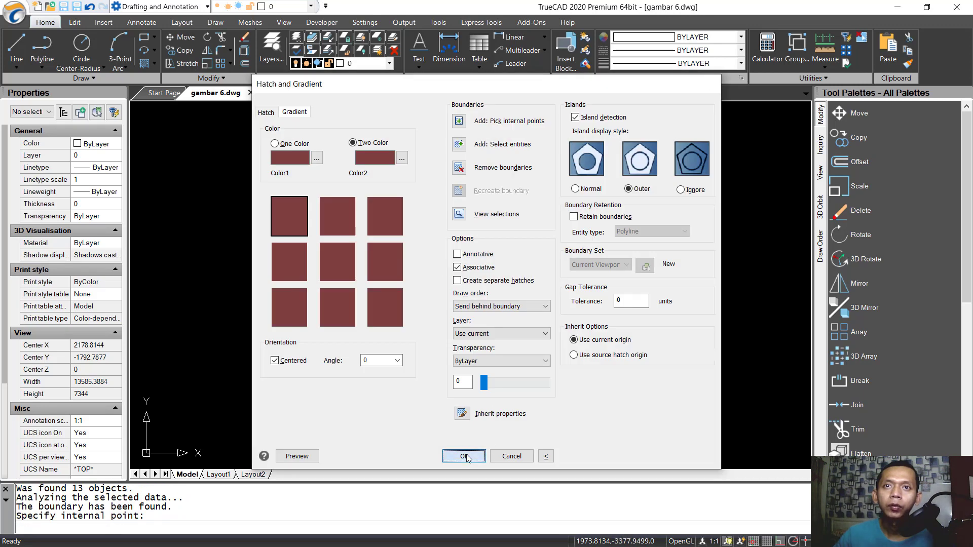
{"action": "left_click", "coordinate": [463, 456]}
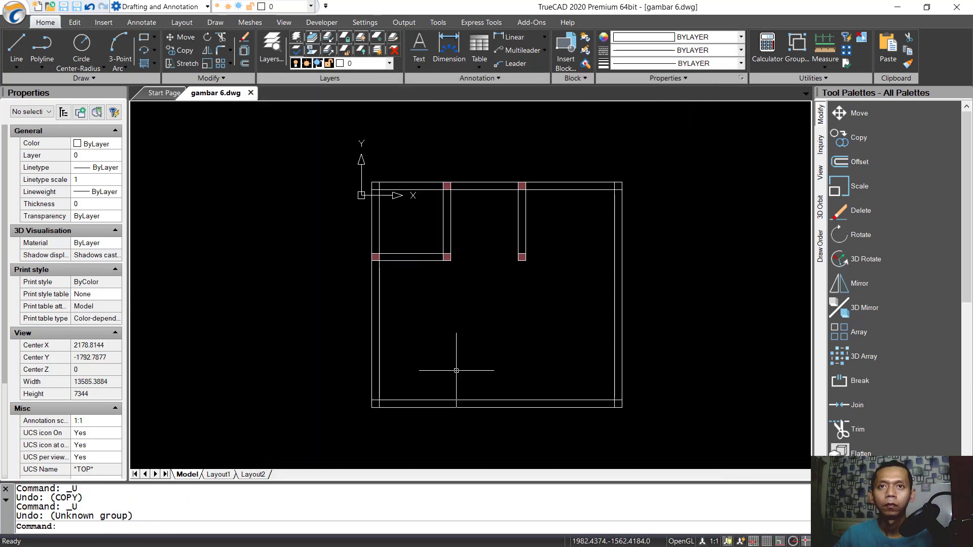
{"action": "key", "text": "ctrl+y"}
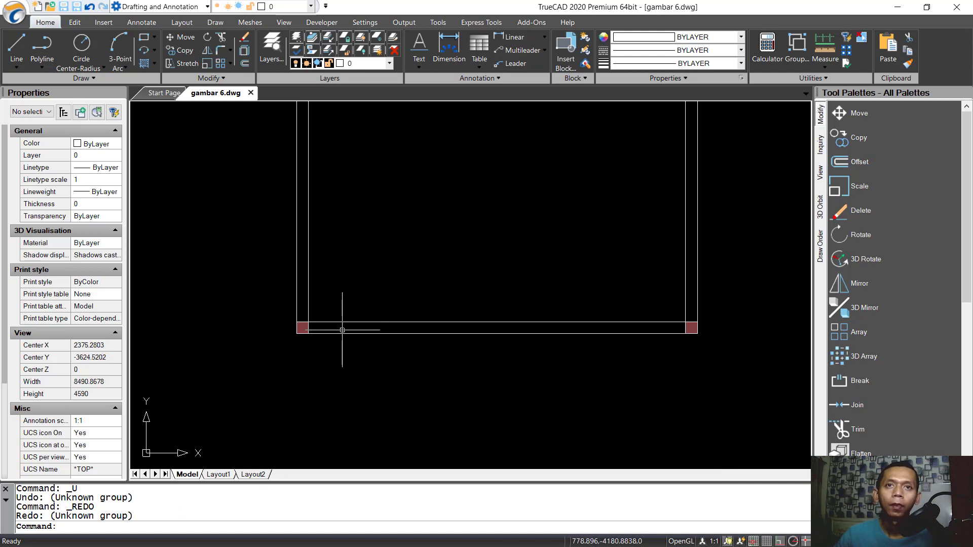
{"action": "scroll", "coordinate": [547, 220], "scroll_direction": "down", "scroll_amount": 3}
{"action": "mouse_move", "coordinate": [547, 220]}
{"action": "middle_mouse_down"}
{"action": "mouse_move", "coordinate": [532, 324]}
{"action": "mouse_move", "coordinate": [494, 320]}
{"action": "middle_mouse_up"}
{"action": "scroll", "coordinate": [494, 267], "scroll_direction": "up", "scroll_amount": 2}
Draw a 900-long vertical door leaf line
{"action": "type", "text": "L"}
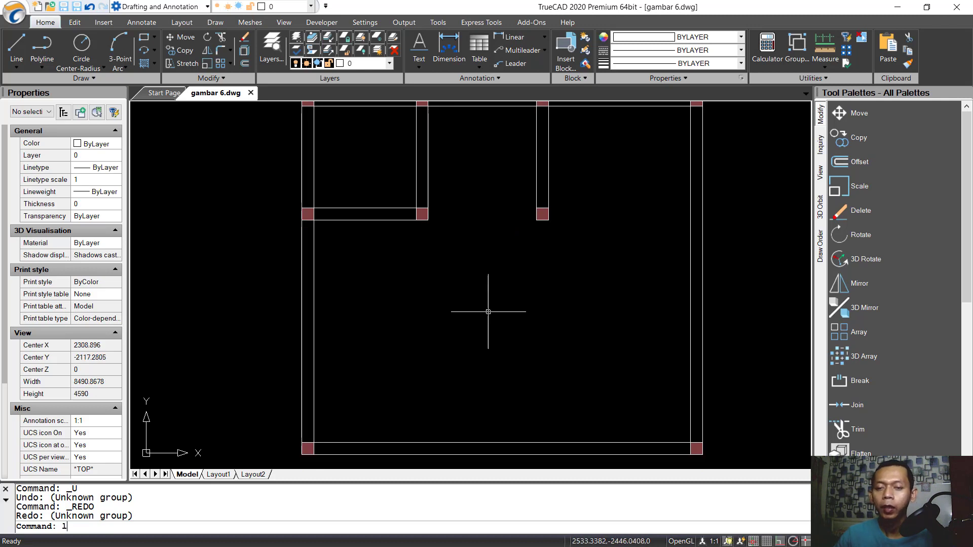
{"action": "key", "text": "Return"}
{"action": "left_click", "coordinate": [449, 345]}
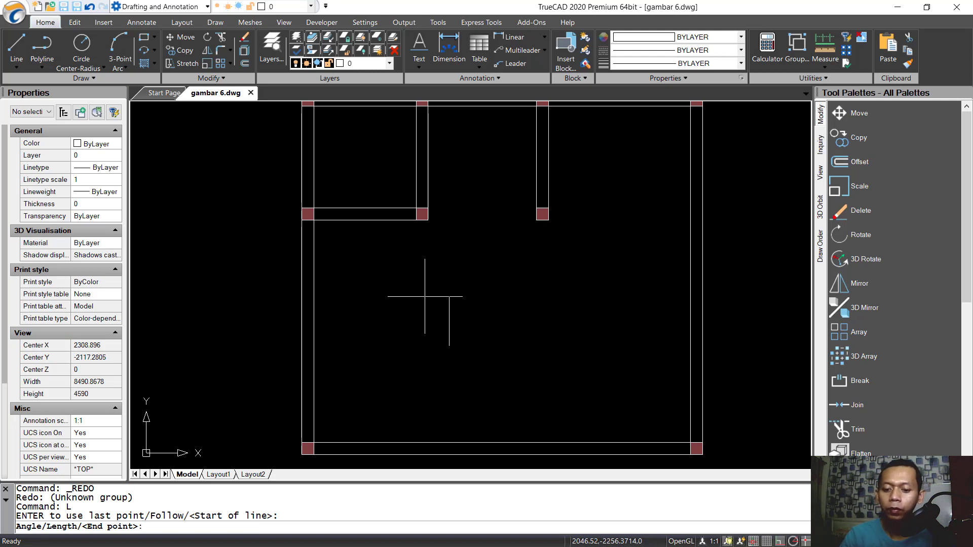
{"action": "type", "text": "900"}
{"action": "key", "text": "Return"}
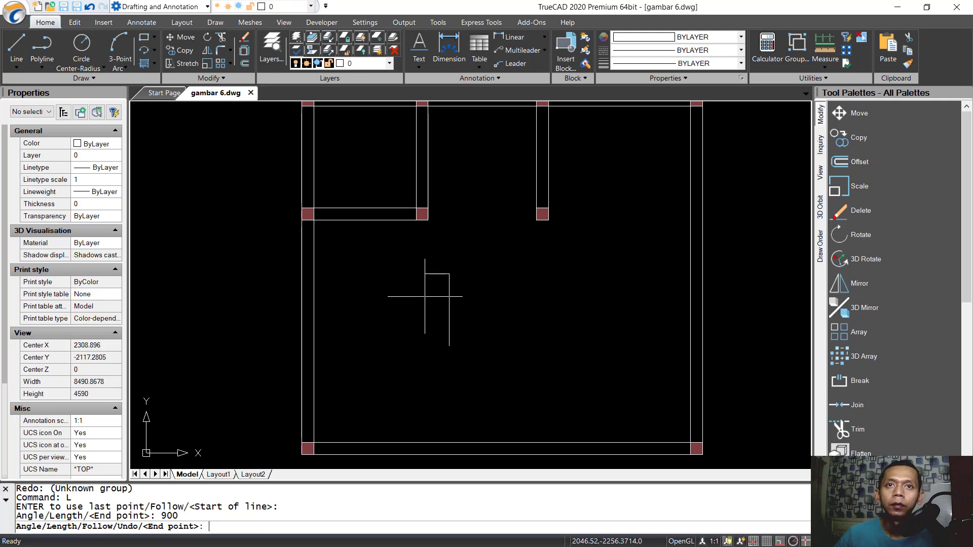
{"action": "key", "text": "Return"}
{"action": "scroll", "coordinate": [467, 330], "scroll_direction": "up", "scroll_amount": 2}
Draw the quarter-circle door swing arc centred at the leaf's lower end
{"action": "type", "text": "a"}
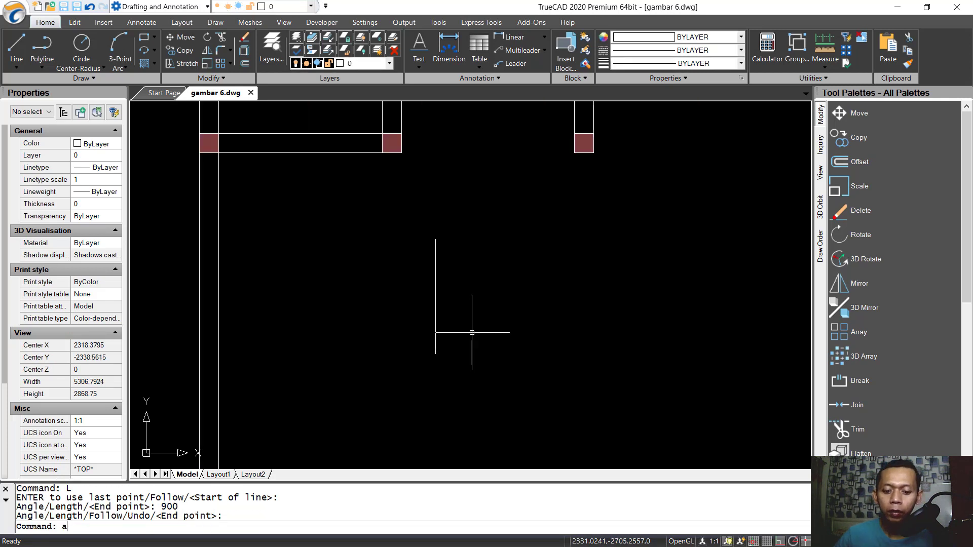
{"action": "type", "text": "rc"}
{"action": "key", "text": "Return"}
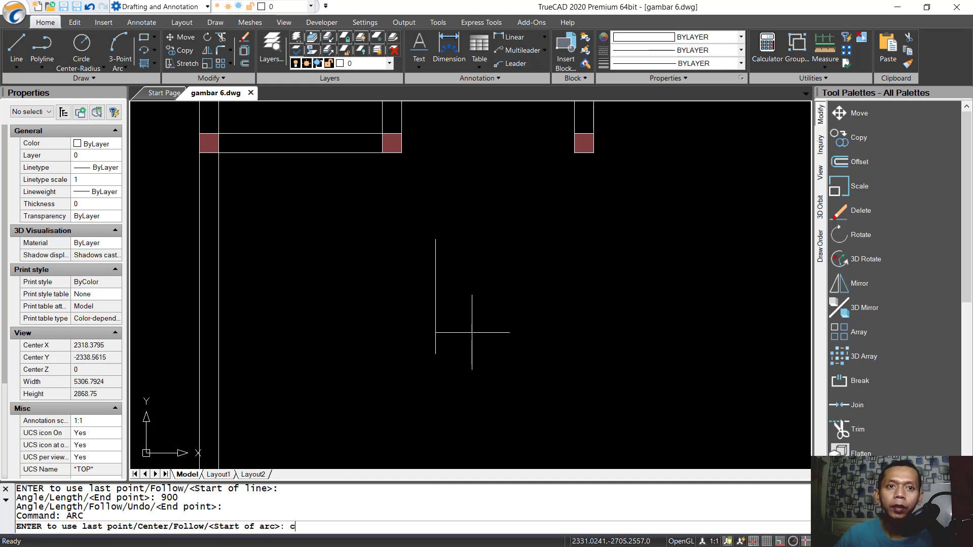
{"action": "type", "text": "c"}
{"action": "key", "text": "Return"}
{"action": "left_click", "coordinate": [436, 354]}
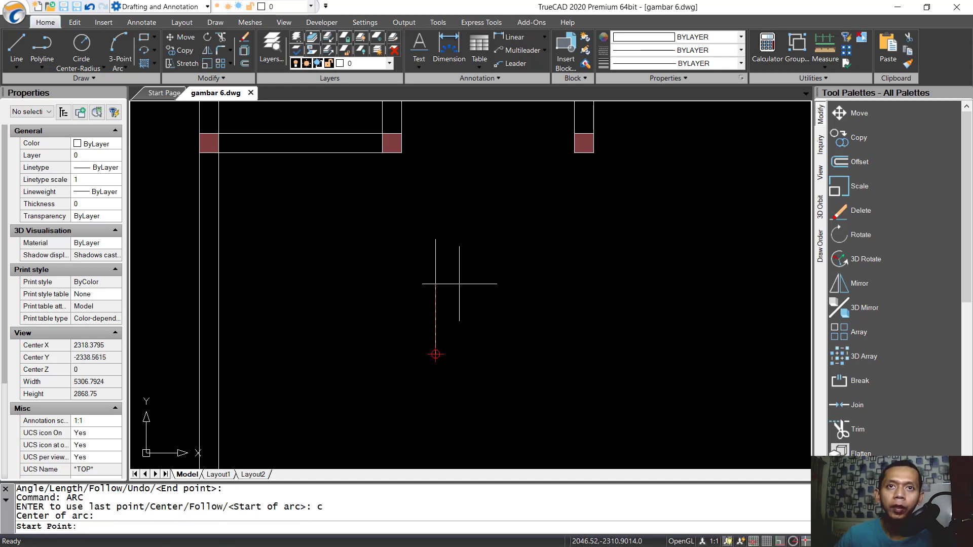
{"action": "left_click", "coordinate": [436, 239]}
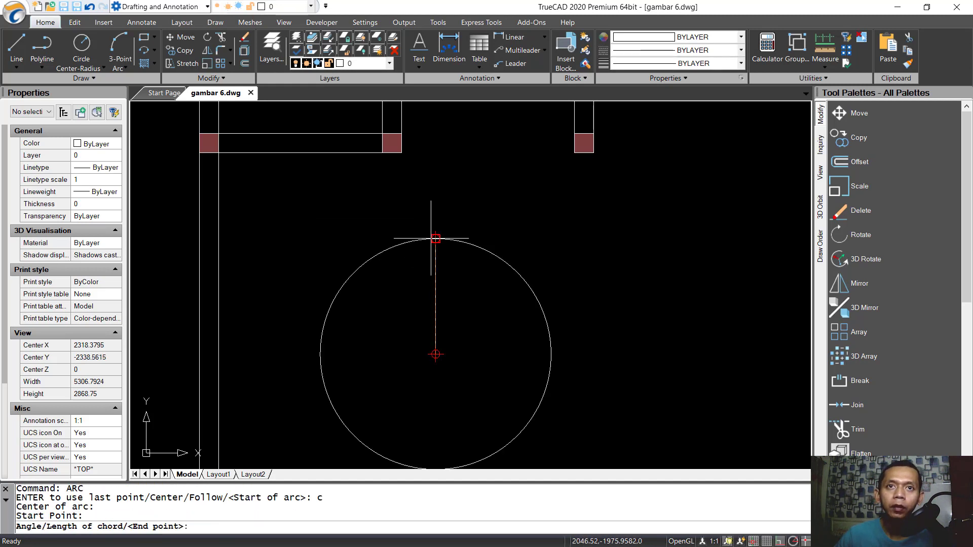
{"action": "left_click", "coordinate": [353, 336]}
{"action": "scroll", "coordinate": [456, 326], "scroll_direction": "up", "scroll_amount": 3}
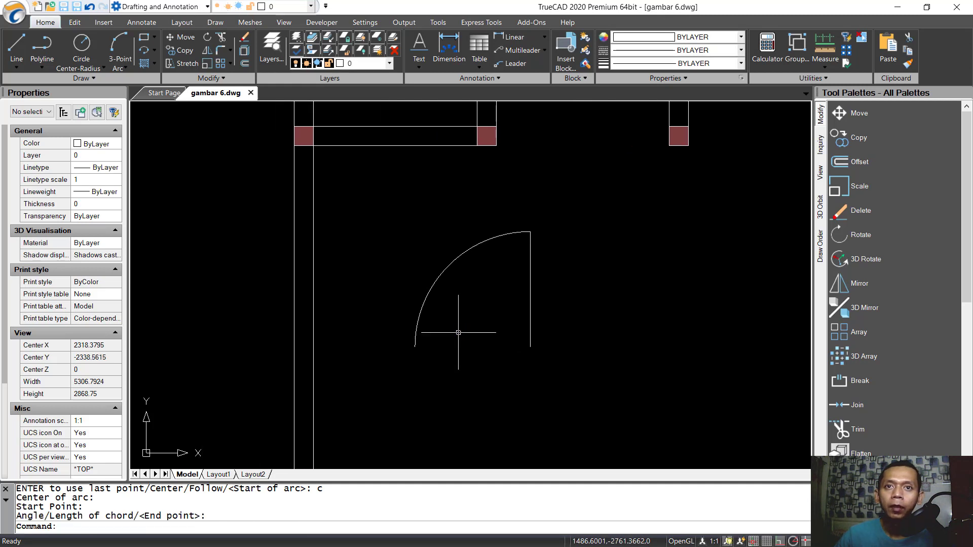
Copy the door leaf line 20 units over to give the leaf thickness
{"action": "type", "text": "c"}
{"action": "key", "text": "Return"}
{"action": "left_click", "coordinate": [553, 306]}
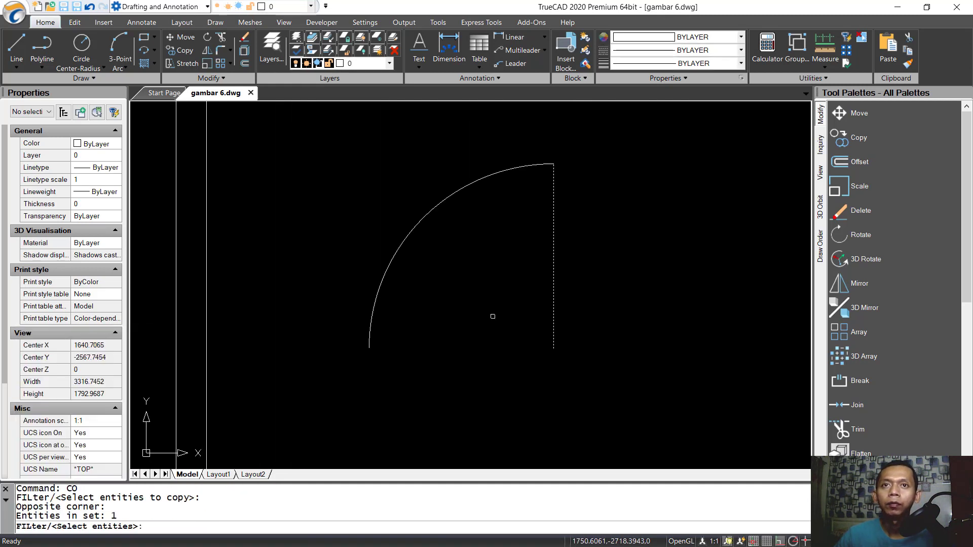
{"action": "key", "text": "Return"}
{"action": "left_click", "coordinate": [651, 254]}
{"action": "type", "text": "20"}
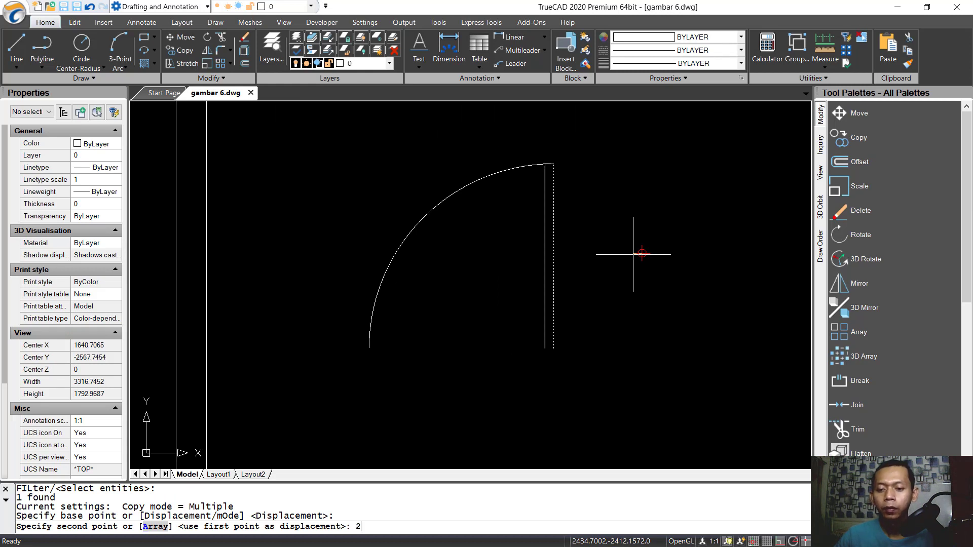
{"action": "key", "text": "Return"}
Draw the jamb rectangle outline: 40 right, 150 down and 40 back left
{"action": "key", "text": "Return"}
{"action": "scroll", "coordinate": [566, 335], "scroll_direction": "up", "scroll_amount": 2}
{"action": "type", "text": "l"}
{"action": "key", "text": "Return"}
{"action": "scroll", "coordinate": [560, 331], "scroll_direction": "up", "scroll_amount": 2}
{"action": "left_click", "coordinate": [527, 364]}
{"action": "left_click", "coordinate": [537, 364]}
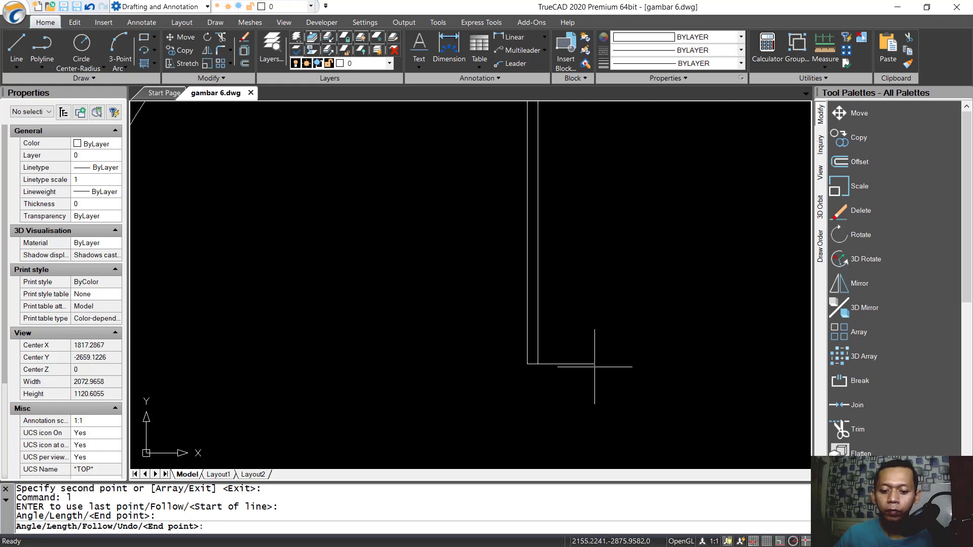
{"action": "type", "text": "40"}
{"action": "key", "text": "Return"}
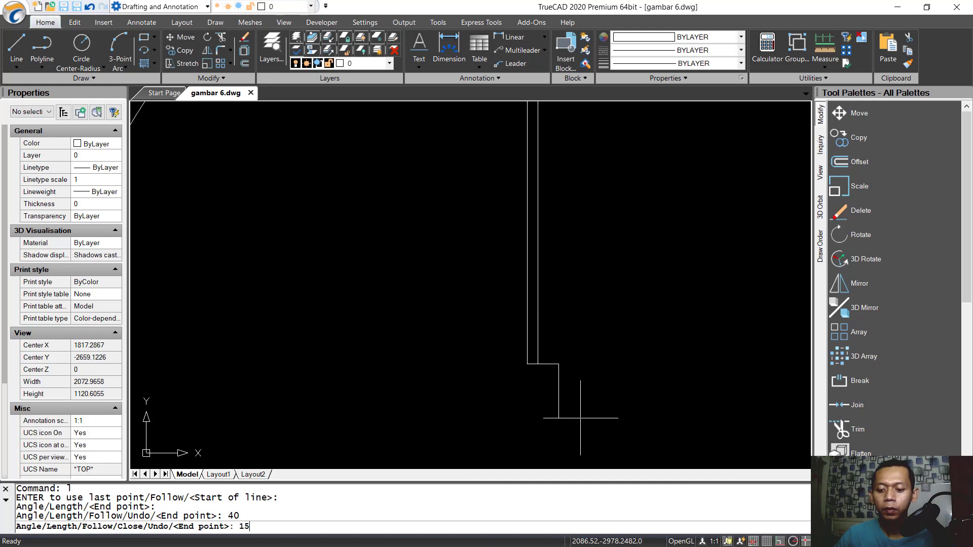
{"action": "key", "text": "Return"}
{"action": "type", "text": "40"}
{"action": "key", "text": "Return"}
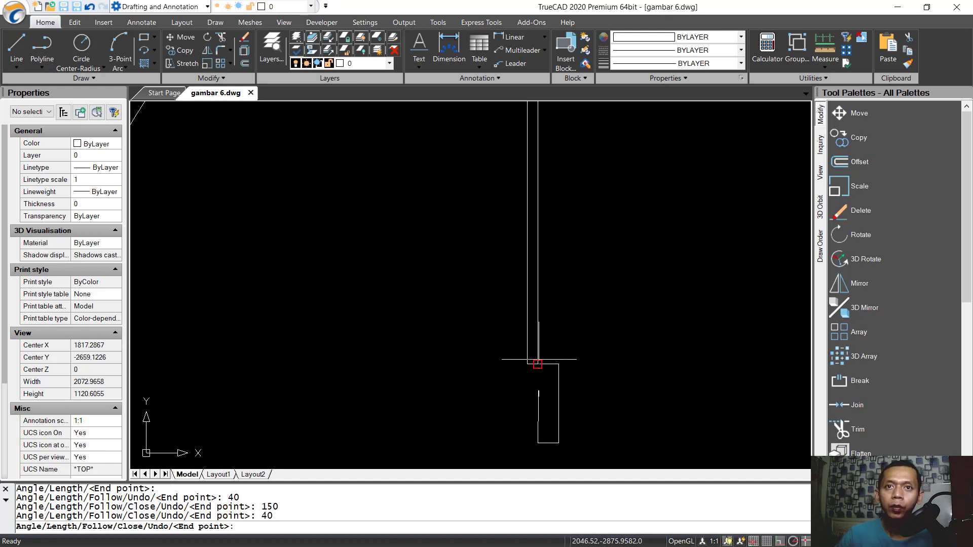
{"action": "key", "text": "Return"}
{"action": "key", "text": "Return"}
{"action": "scroll", "coordinate": [642, 357], "scroll_direction": "up", "scroll_amount": 3}
Select all four jamb lines for copying, restarting the COPY command once
{"action": "type", "text": "co"}
{"action": "key", "text": "Return"}
{"action": "left_click_drag", "start_coordinate": [512, 394], "coordinate": [582, 322]}
{"action": "key", "text": "Return"}
{"action": "left_click", "coordinate": [600, 333]}
{"action": "key", "text": "Escape"}
{"action": "key", "text": "Return"}
{"action": "left_click_drag", "start_coordinate": [613, 395], "coordinate": [489, 310]}
{"action": "left_click_drag", "start_coordinate": [608, 272], "coordinate": [585, 300]}
{"action": "left_click", "coordinate": [585, 300]}
{"action": "key", "text": "Return"}
Place the jamb copy at the far end of the door swing arc
{"action": "left_click", "coordinate": [581, 290]}
{"action": "scroll", "coordinate": [576, 304], "scroll_direction": "down", "scroll_amount": 3}
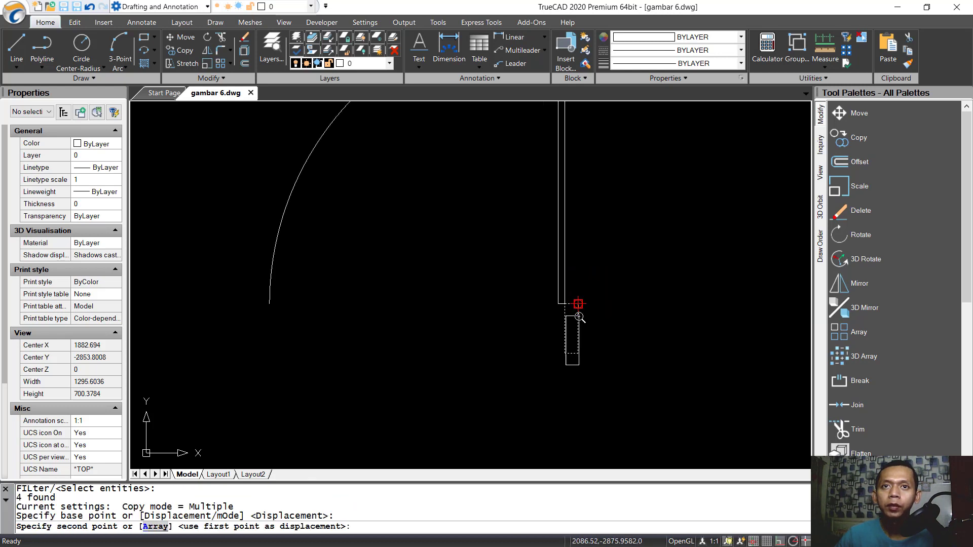
{"action": "left_click", "coordinate": [464, 327]}
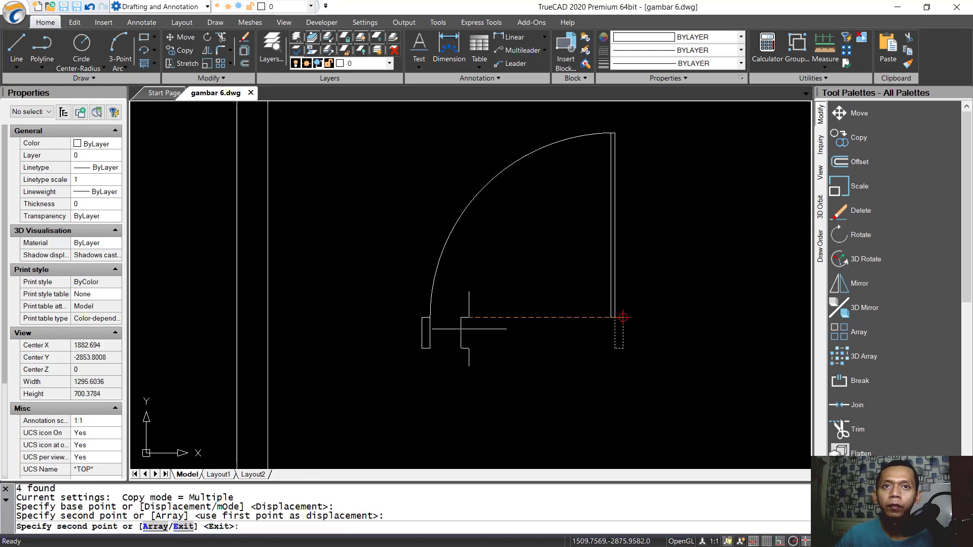
{"action": "scroll", "coordinate": [523, 341], "scroll_direction": "down", "scroll_amount": 3}
{"action": "key", "text": "Escape"}
{"action": "middle_click_drag", "start_coordinate": [652, 320], "coordinate": [556, 345]}
Draw the second door's 700-long vertical panel line
{"action": "type", "text": "l"}
{"action": "key", "text": "Return"}
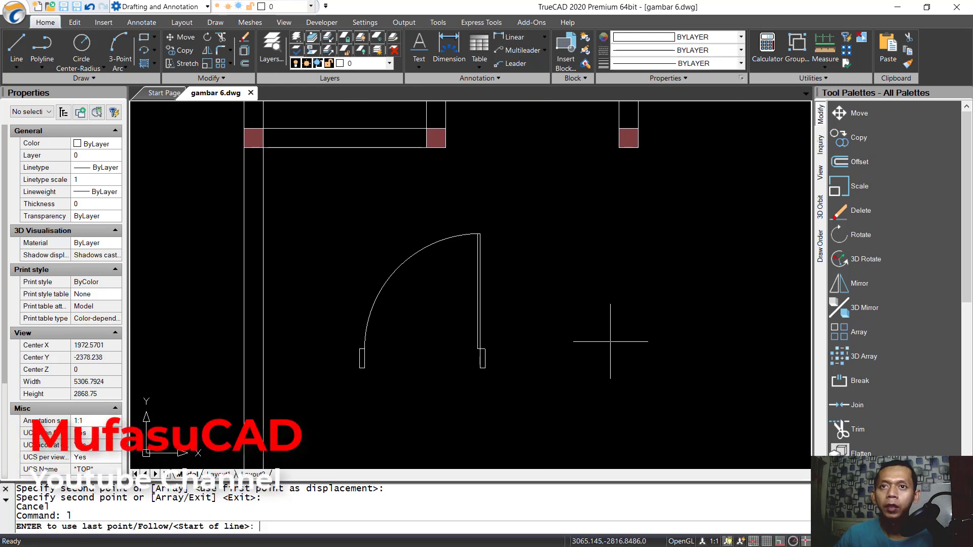
{"action": "left_click", "coordinate": [683, 330]}
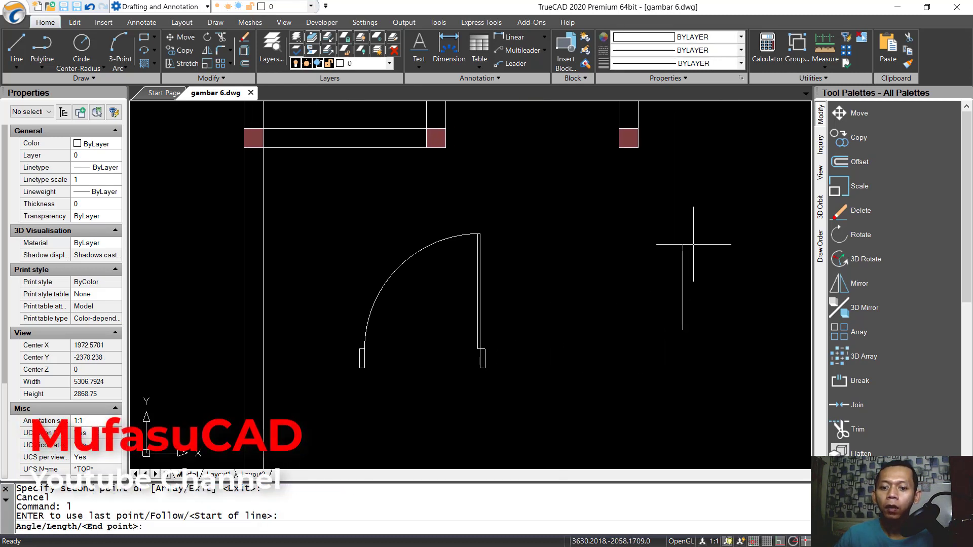
{"action": "type", "text": "700"}
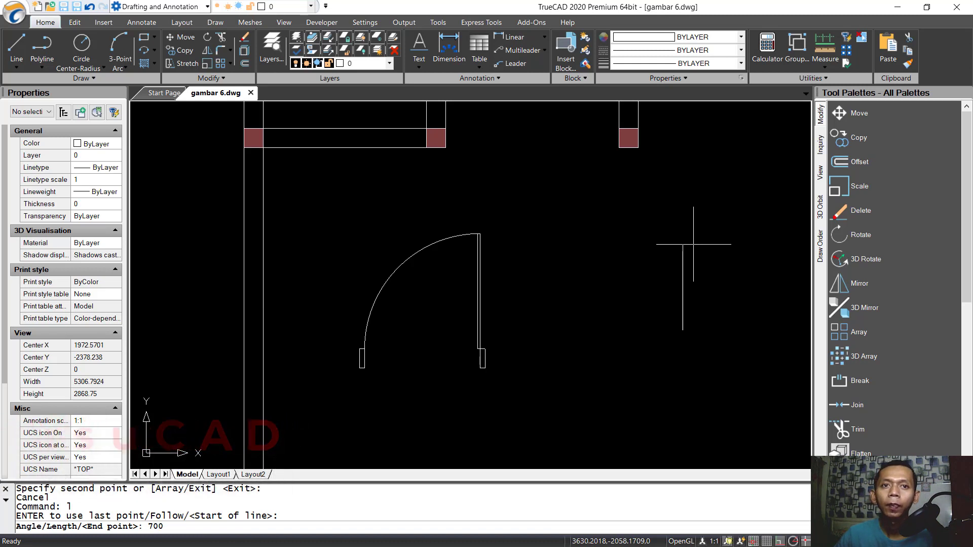
{"action": "key", "text": "Return"}
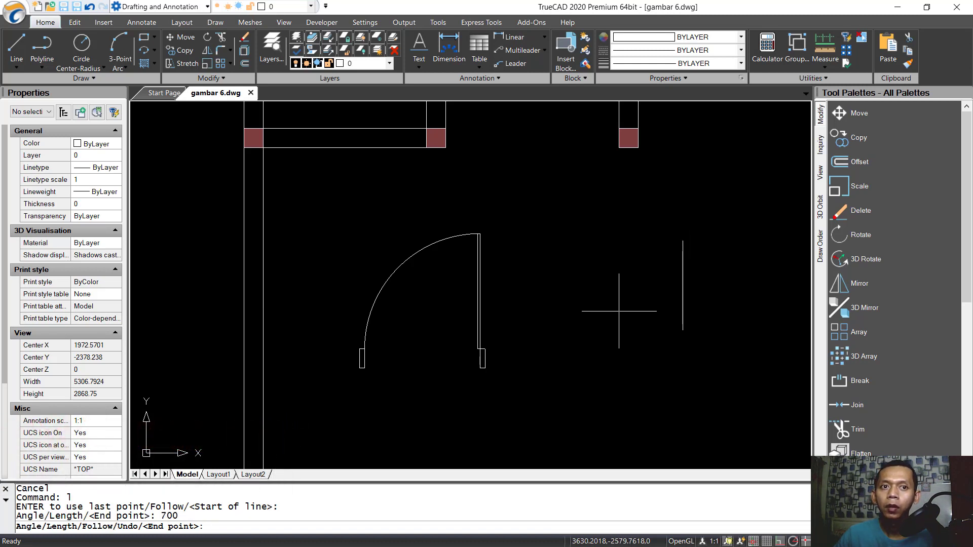
{"action": "key", "text": "Return"}
Draw the quarter swing arc centred at the panel's base, sweeping left
{"action": "key", "text": "Return"}
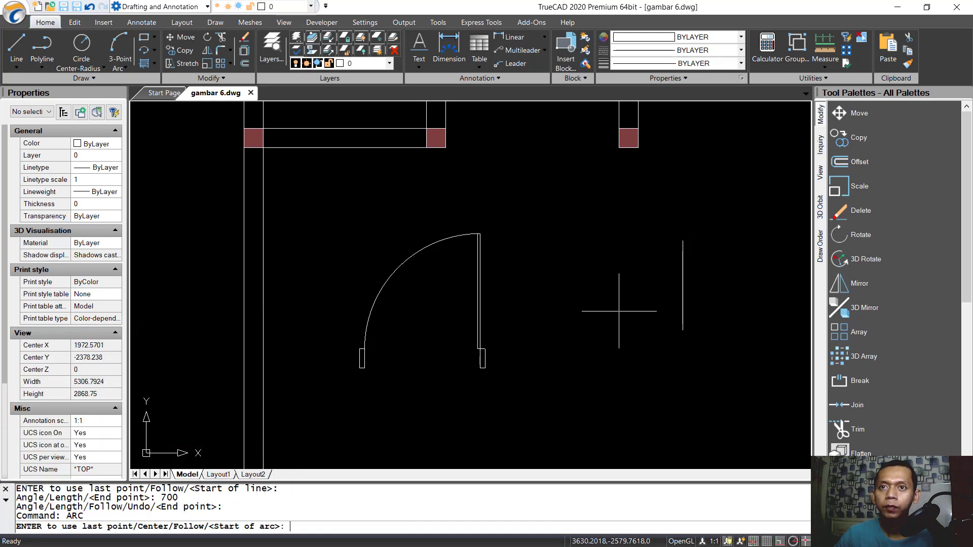
{"action": "type", "text": "c"}
{"action": "key", "text": "Return"}
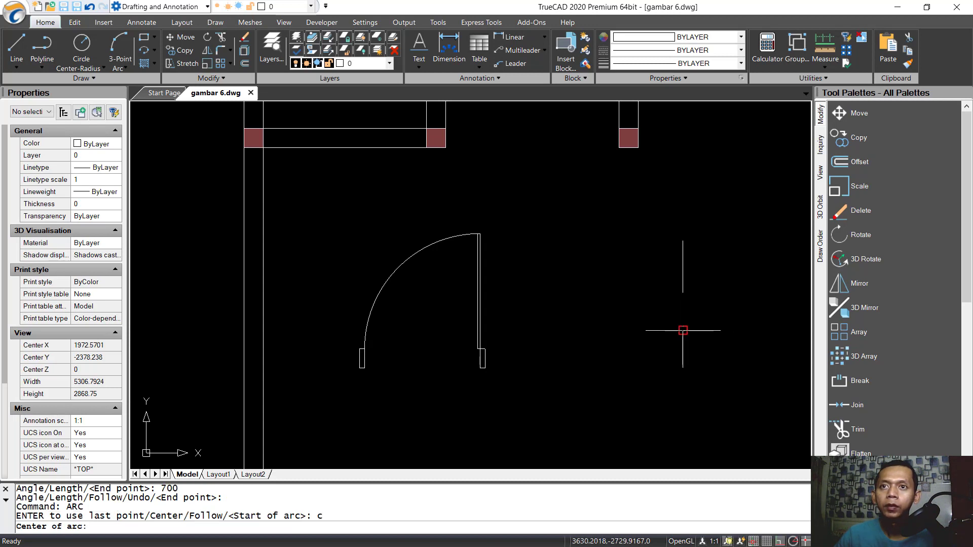
{"action": "left_click", "coordinate": [682, 330]}
{"action": "left_click", "coordinate": [683, 241]}
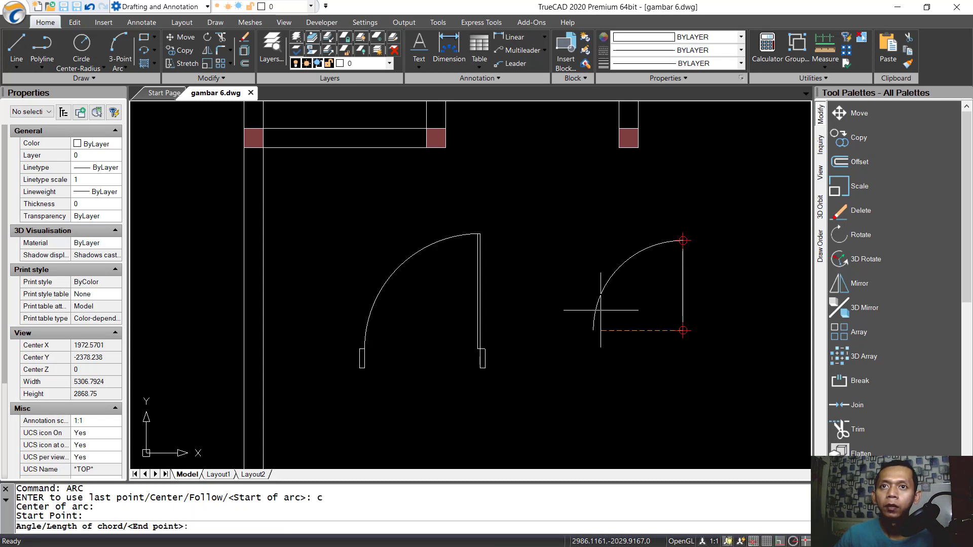
{"action": "left_click", "coordinate": [598, 327]}
{"action": "scroll", "coordinate": [694, 323], "scroll_direction": "up", "scroll_amount": 3}
{"action": "middle_click_drag", "start_coordinate": [693, 323], "coordinate": [636, 344]}
Copy the 700 panel line 20 units over
{"action": "type", "text": "co"}
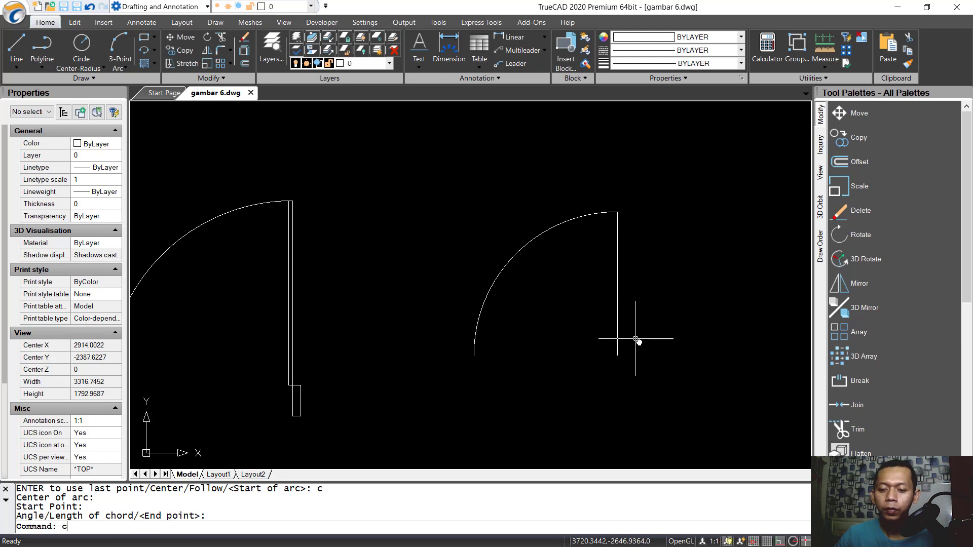
{"action": "key", "text": "Return"}
{"action": "left_click", "coordinate": [659, 279]}
{"action": "left_click", "coordinate": [608, 304]}
{"action": "key", "text": "Return"}
{"action": "left_click", "coordinate": [707, 286]}
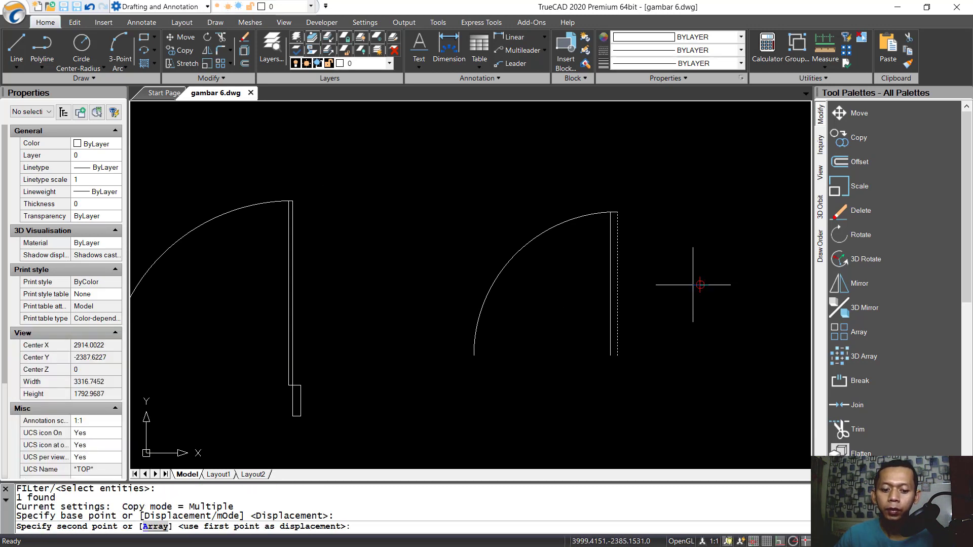
{"action": "type", "text": "20"}
{"action": "key", "text": "Return"}
Copy the first door's jamb rectangle to the end of the new door's arc
{"action": "key", "text": "Return"}
{"action": "mouse_move", "coordinate": [510, 388]}
{"action": "middle_mouse_down"}
{"action": "mouse_move", "coordinate": [630, 355]}
{"action": "mouse_move", "coordinate": [615, 355]}
{"action": "middle_mouse_up"}
{"action": "type", "text": "co"}
{"action": "key", "text": "Return"}
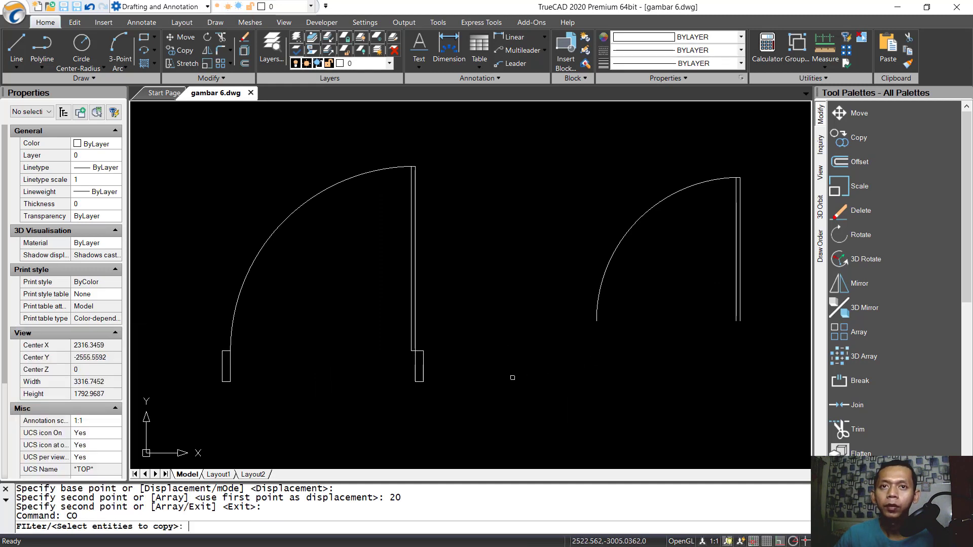
{"action": "left_click", "coordinate": [491, 403]}
{"action": "left_click", "coordinate": [399, 367]}
{"action": "scroll", "coordinate": [399, 366], "scroll_direction": "up", "scroll_amount": 3}
{"action": "left_click", "coordinate": [460, 348]}
{"action": "left_click", "coordinate": [431, 323]}
{"action": "key", "text": "Return"}
{"action": "left_click", "coordinate": [423, 336]}
{"action": "scroll", "coordinate": [456, 337], "scroll_direction": "down", "scroll_amount": 3}
{"action": "scroll", "coordinate": [540, 345], "scroll_direction": "up", "scroll_amount": 3}
{"action": "left_click", "coordinate": [584, 298]}
{"action": "scroll", "coordinate": [539, 348], "scroll_direction": "down", "scroll_amount": 3}
{"action": "key", "text": "Return"}
{"action": "middle_click_drag", "start_coordinate": [513, 362], "coordinate": [551, 361]}
Copy another jamb rectangle to sit under the new door panel
{"action": "key", "text": "Return"}
{"action": "left_click", "coordinate": [381, 338]}
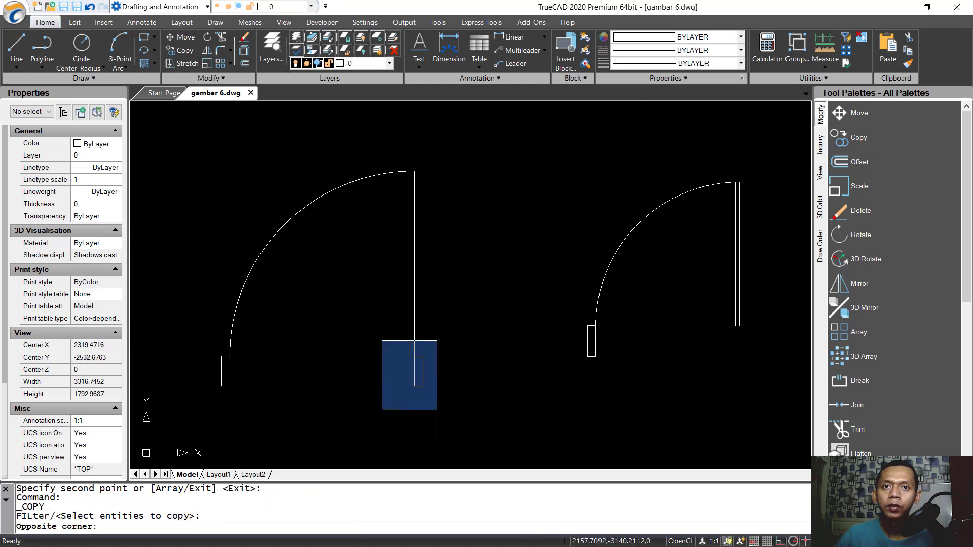
{"action": "left_click", "coordinate": [439, 411]}
{"action": "key", "text": "Return"}
{"action": "scroll", "coordinate": [394, 379], "scroll_direction": "up", "scroll_amount": 3}
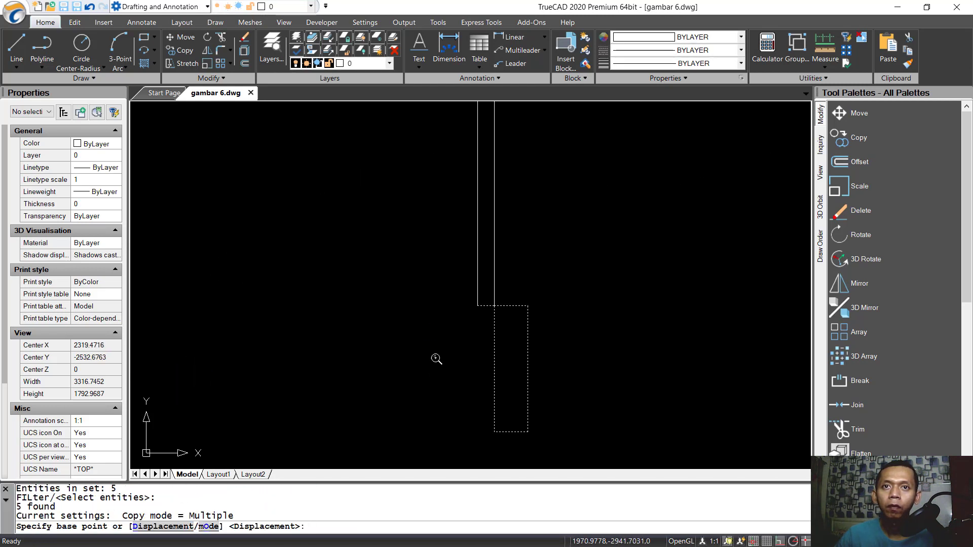
{"action": "left_click", "coordinate": [477, 306]}
{"action": "scroll", "coordinate": [506, 373], "scroll_direction": "down", "scroll_amount": 3}
{"action": "scroll", "coordinate": [608, 337], "scroll_direction": "up", "scroll_amount": 5}
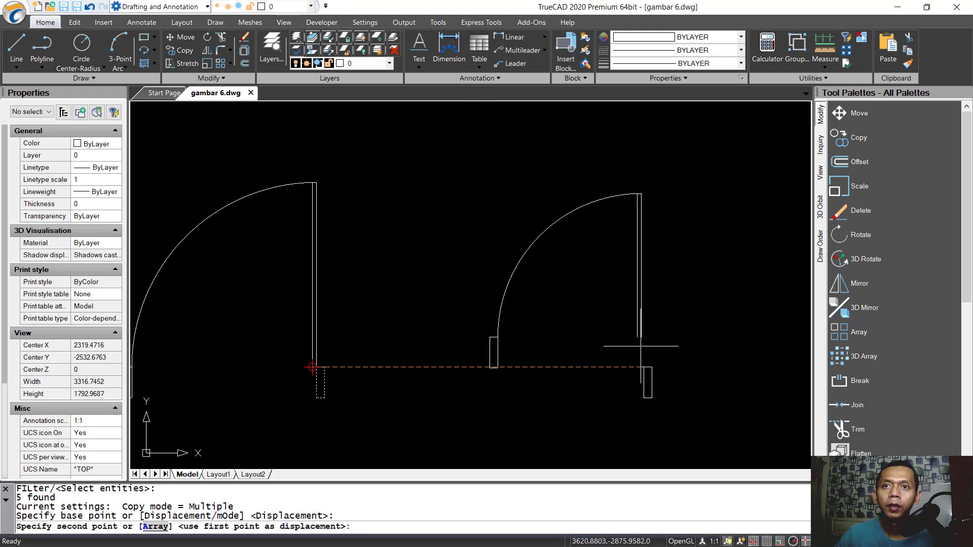
{"action": "left_click", "coordinate": [583, 341]}
{"action": "scroll", "coordinate": [537, 365], "scroll_direction": "down", "scroll_amount": 5}
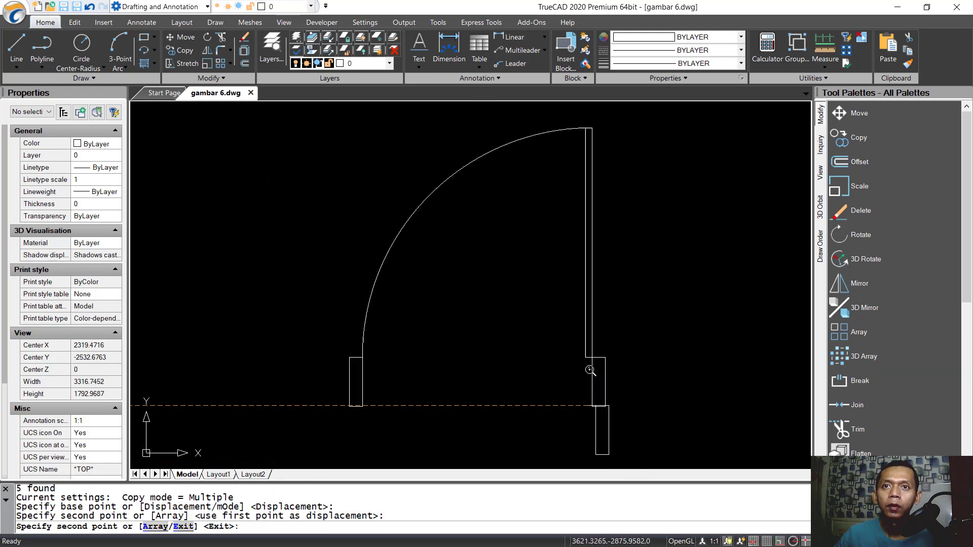
{"action": "key", "text": "Escape"}
{"action": "scroll", "coordinate": [541, 365], "scroll_direction": "down", "scroll_amount": 4}
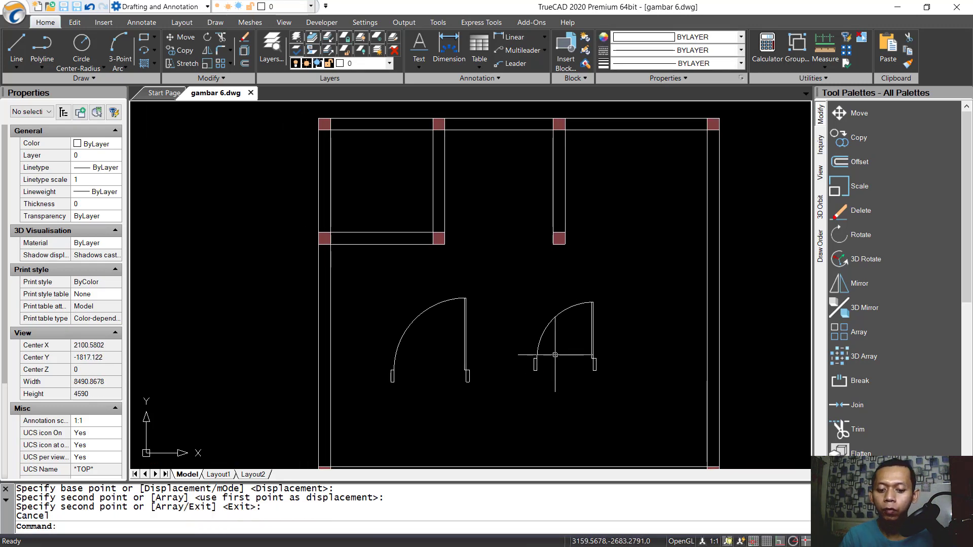
Create a group named 'window 900' from the larger door's 12 entities
{"action": "type", "text": "g"}
{"action": "key", "text": "Return"}
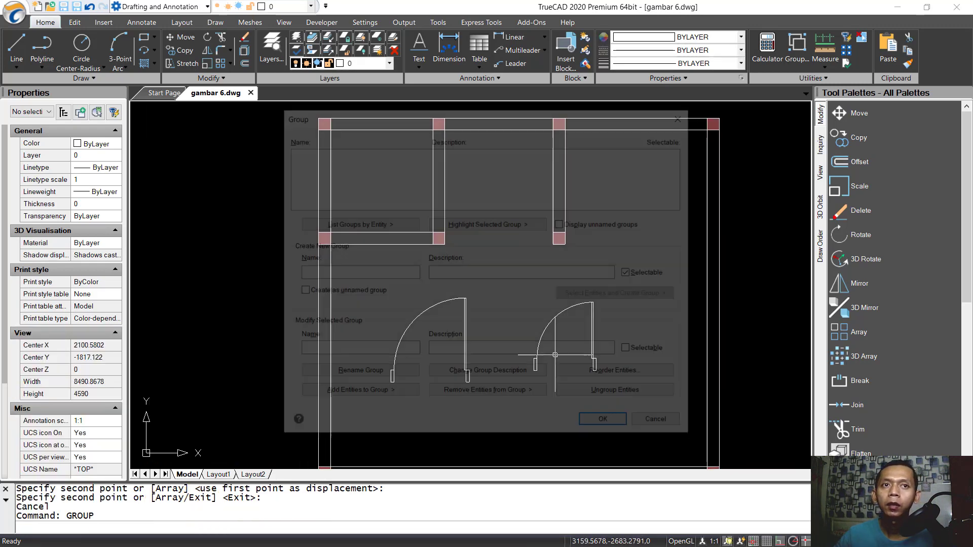
{"action": "type", "text": "windo"}
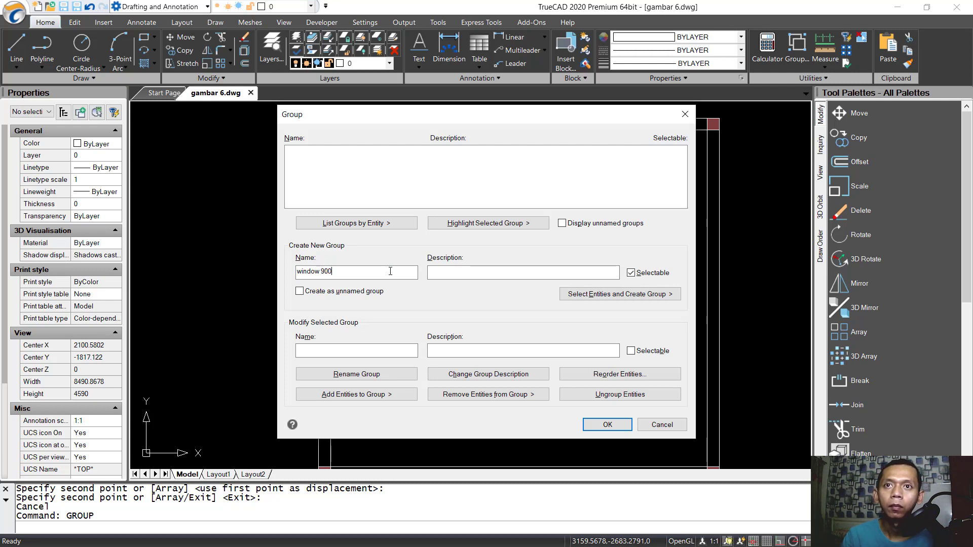
{"action": "type", "text": "w 900"}
{"action": "left_click", "coordinate": [620, 294]}
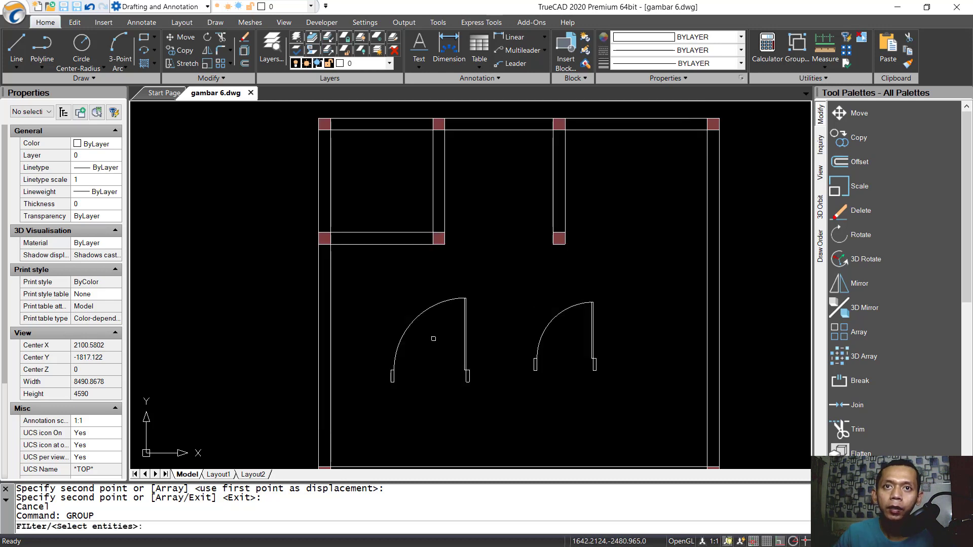
{"action": "left_click", "coordinate": [509, 279]}
{"action": "left_click", "coordinate": [401, 406]}
{"action": "key", "text": "Return"}
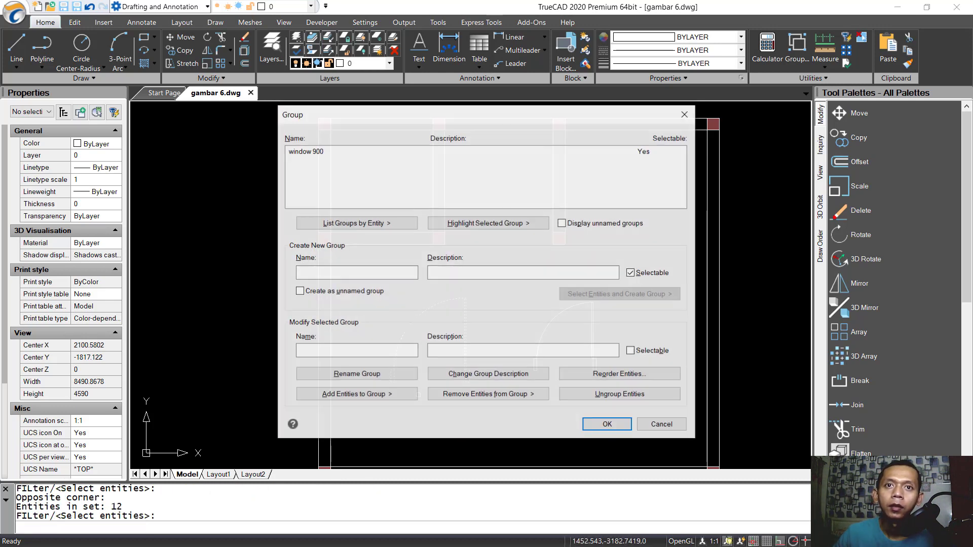
Begin a second group for the smaller door, naming it starting with 'win'
{"action": "left_click", "coordinate": [401, 275]}
{"action": "type", "text": "window 700"}
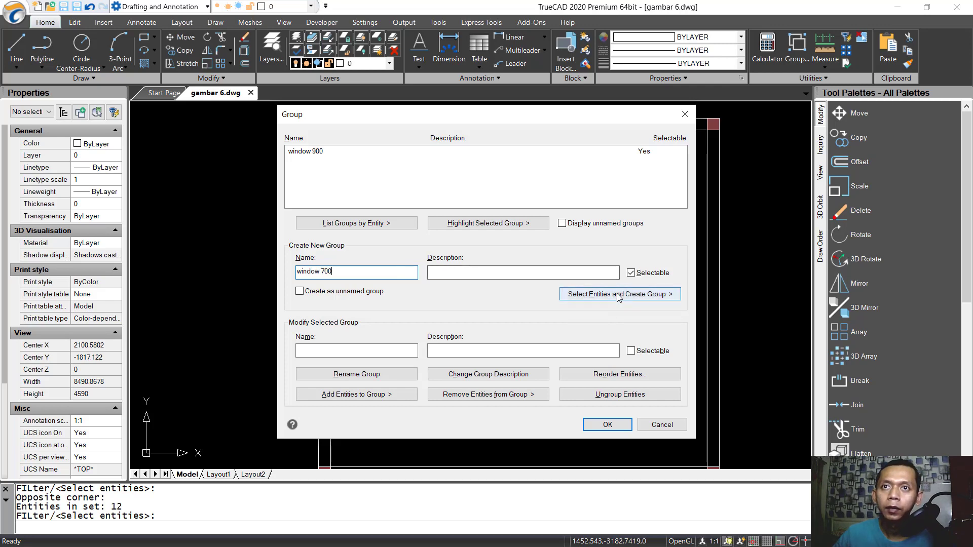
{"action": "left_click", "coordinate": [611, 296]}
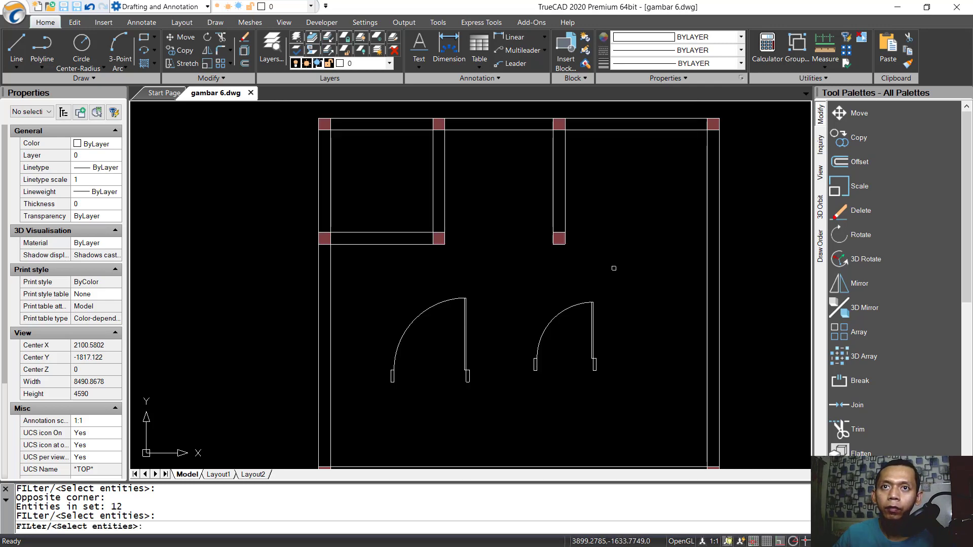
Select the smaller door's entities and finish creating its group
{"action": "left_click", "coordinate": [511, 440]}
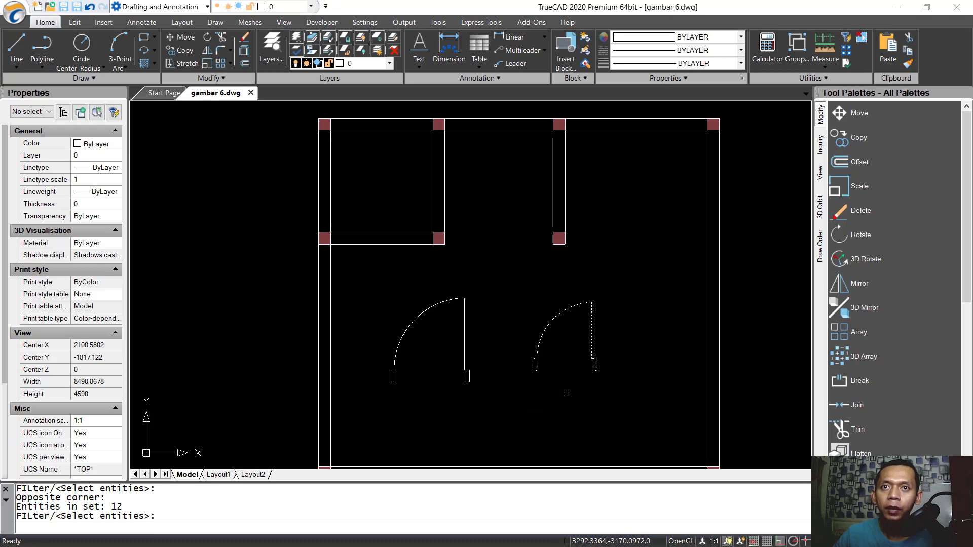
{"action": "key", "text": "Return"}
{"action": "left_click", "coordinate": [608, 426]}
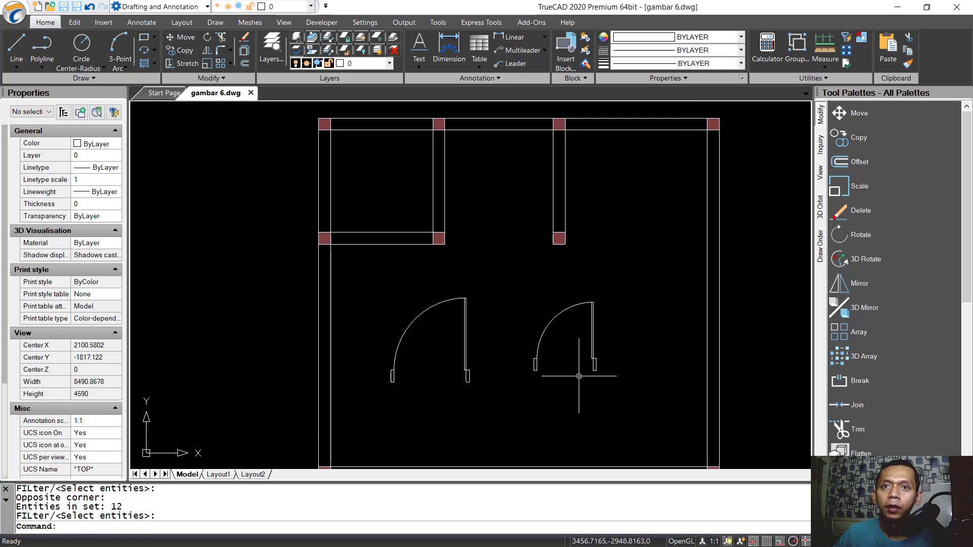
Rotate the smaller door 90 degrees about its hinge point
{"action": "type", "text": "ro"}
{"action": "key", "text": "Return"}
{"action": "left_click", "coordinate": [642, 404]}
{"action": "left_click", "coordinate": [534, 297]}
{"action": "left_click", "coordinate": [574, 351]}
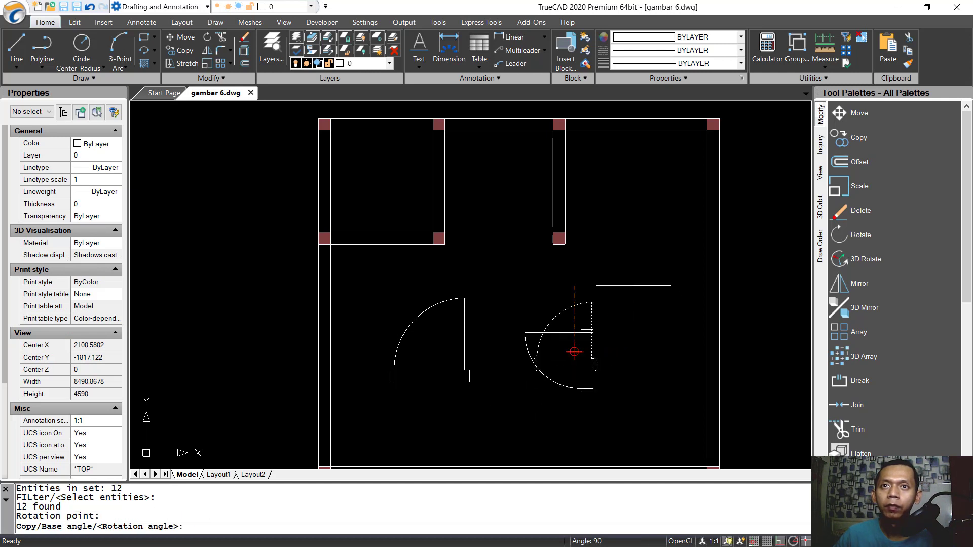
{"action": "left_click", "coordinate": [615, 263]}
{"action": "middle_click_drag", "start_coordinate": [521, 406], "coordinate": [539, 397]}
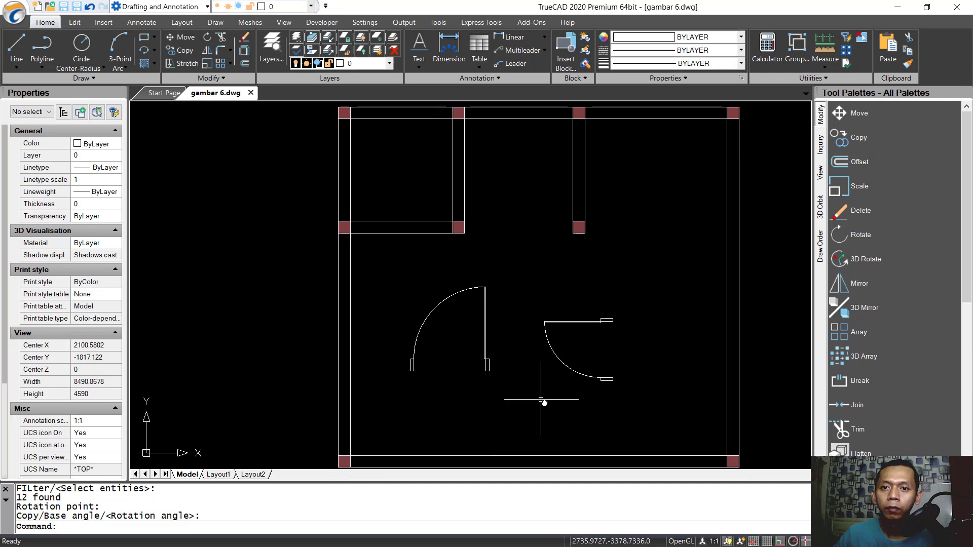
Move the rotated door from its corner down into the corner room's wall
{"action": "type", "text": "m"}
{"action": "key", "text": "Return"}
{"action": "left_click", "coordinate": [651, 286]}
{"action": "left_click", "coordinate": [518, 429]}
{"action": "key", "text": "Return"}
{"action": "scroll", "coordinate": [611, 287], "scroll_direction": "up", "scroll_amount": 4}
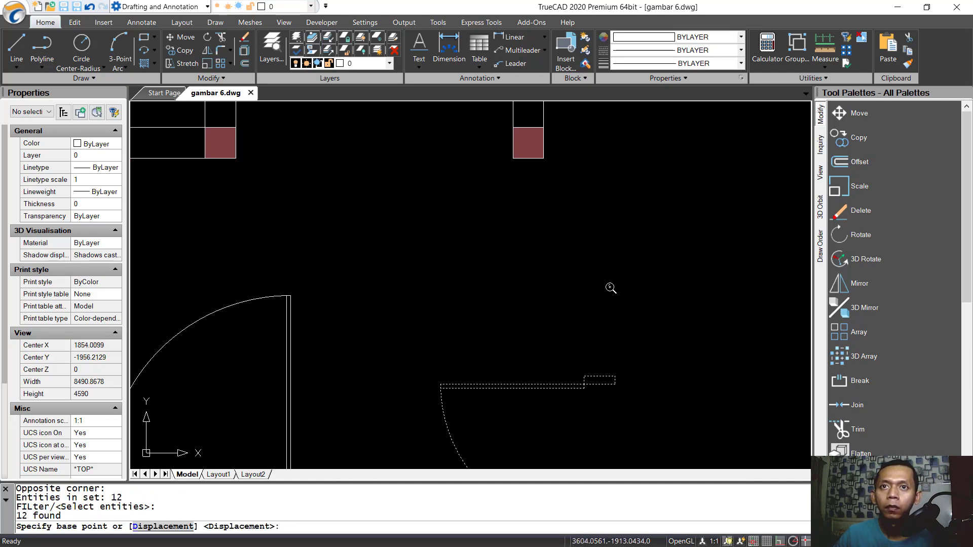
{"action": "left_click", "coordinate": [585, 386]}
{"action": "scroll", "coordinate": [558, 355], "scroll_direction": "down", "scroll_amount": 3}
{"action": "scroll", "coordinate": [359, 234], "scroll_direction": "up", "scroll_amount": 2}
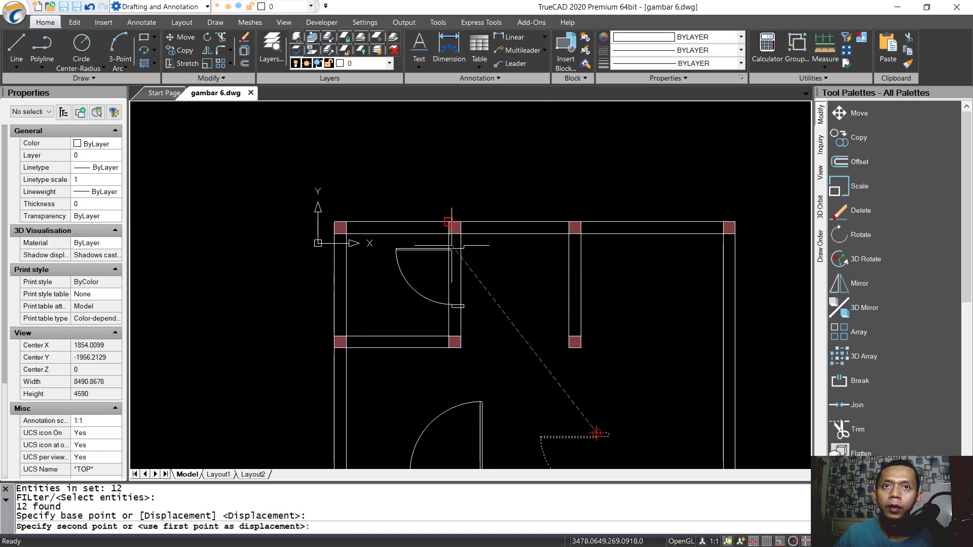
{"action": "scroll", "coordinate": [452, 224], "scroll_direction": "up", "scroll_amount": 2}
{"action": "left_click", "coordinate": [452, 212]}
{"action": "scroll", "coordinate": [514, 242], "scroll_direction": "down", "scroll_amount": 4}
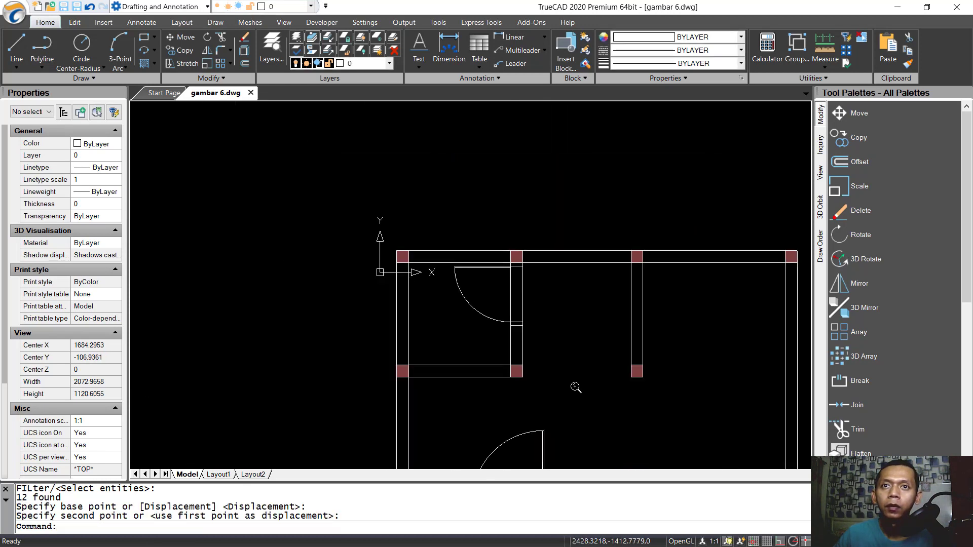
{"action": "middle_click_drag", "start_coordinate": [575, 387], "coordinate": [580, 276]}
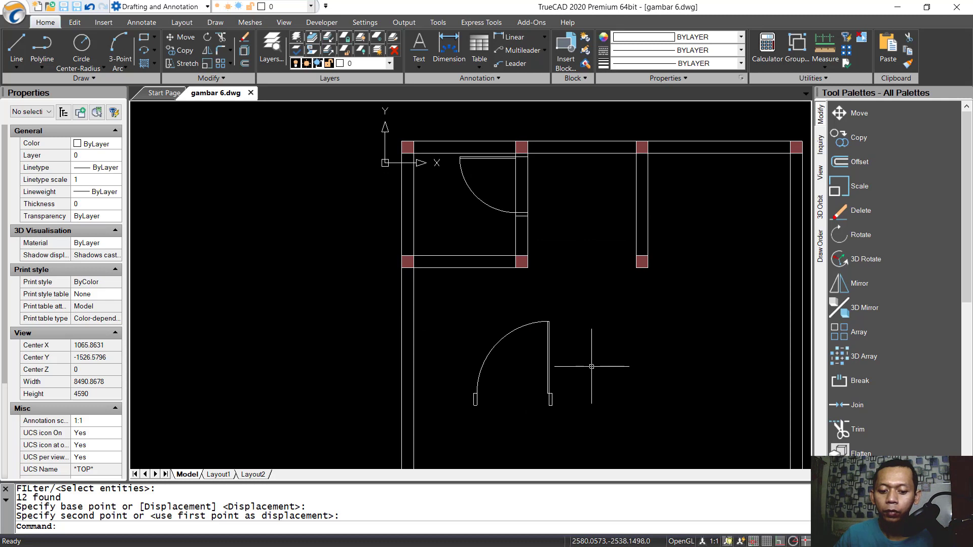
Start rotating the lower door, then cancel the rotation
{"action": "type", "text": "RO"}
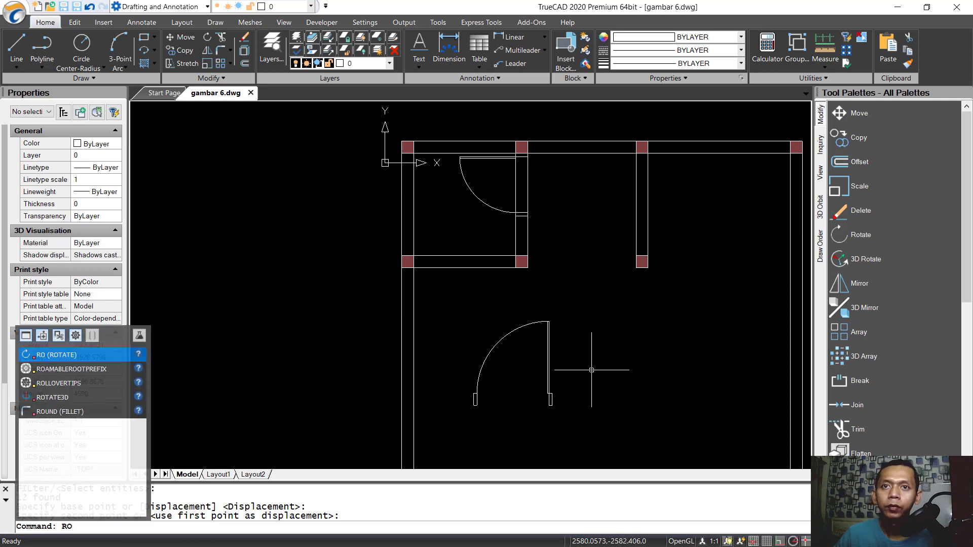
{"action": "key", "text": "Return"}
{"action": "left_click", "coordinate": [563, 309]}
{"action": "left_click", "coordinate": [509, 419]}
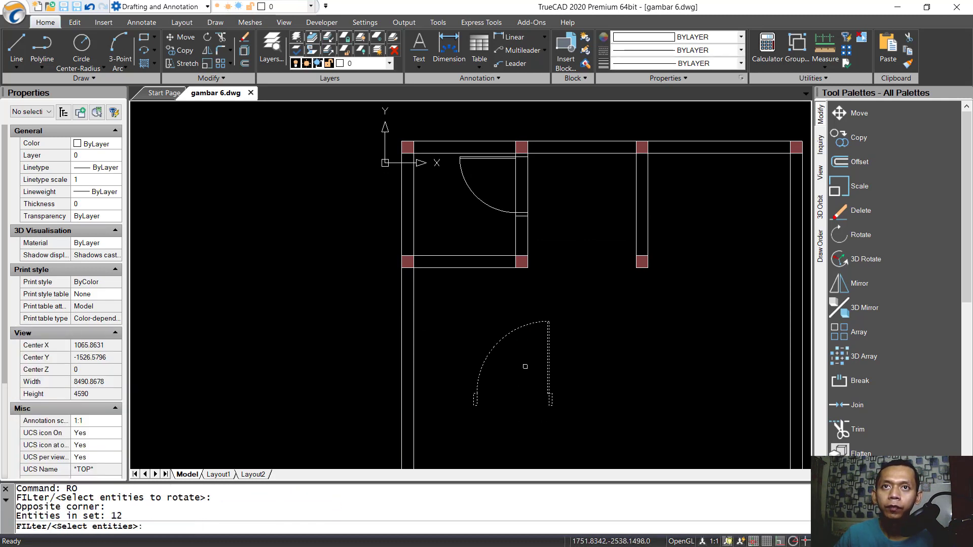
{"action": "key", "text": "Escape"}
{"action": "middle_click_drag", "start_coordinate": [588, 387], "coordinate": [609, 320]}
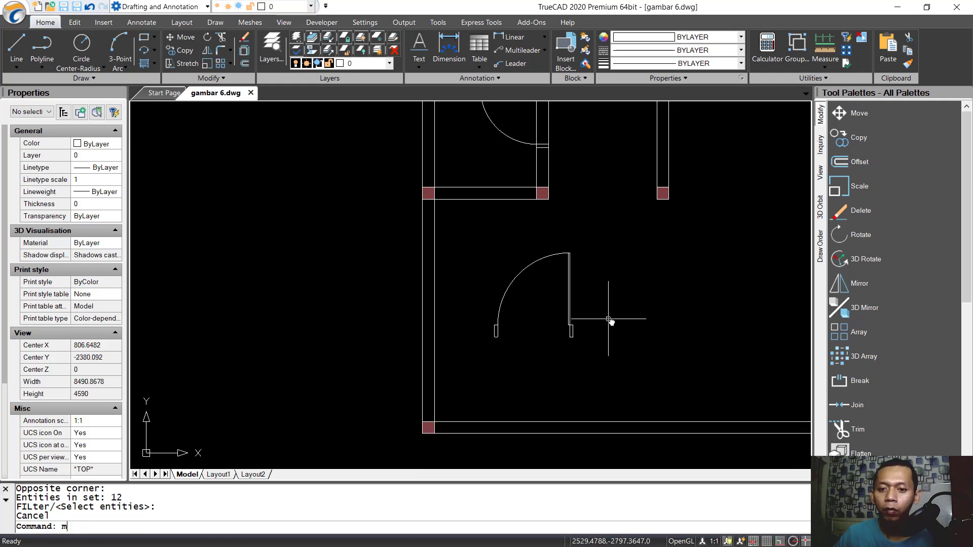
Mirror the lower door across a horizontal line, keeping the original
{"action": "type", "text": "MI"}
{"action": "key", "text": "Return"}
{"action": "left_click", "coordinate": [616, 281]}
{"action": "left_click", "coordinate": [490, 404]}
{"action": "key", "text": "Return"}
{"action": "left_click", "coordinate": [536, 325]}
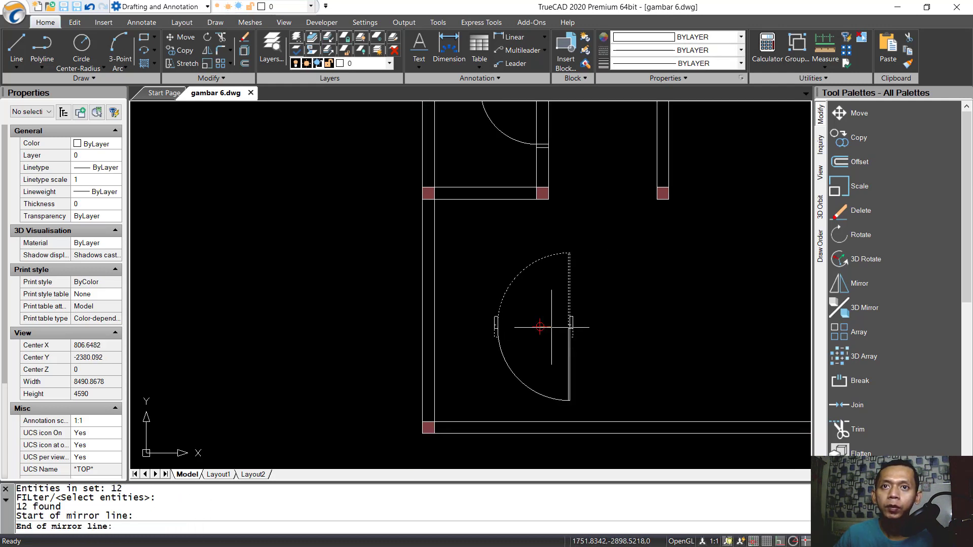
{"action": "left_click", "coordinate": [644, 327]}
{"action": "key", "text": "Return"}
Delete the original, unmirrored lower door
{"action": "left_click", "coordinate": [608, 257]}
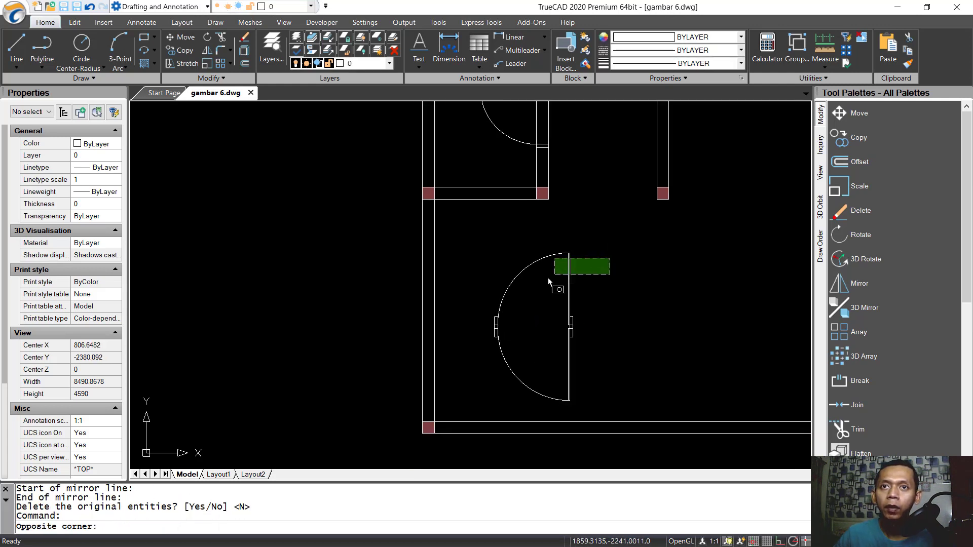
{"action": "left_click", "coordinate": [549, 279]}
{"action": "key", "text": "Delete"}
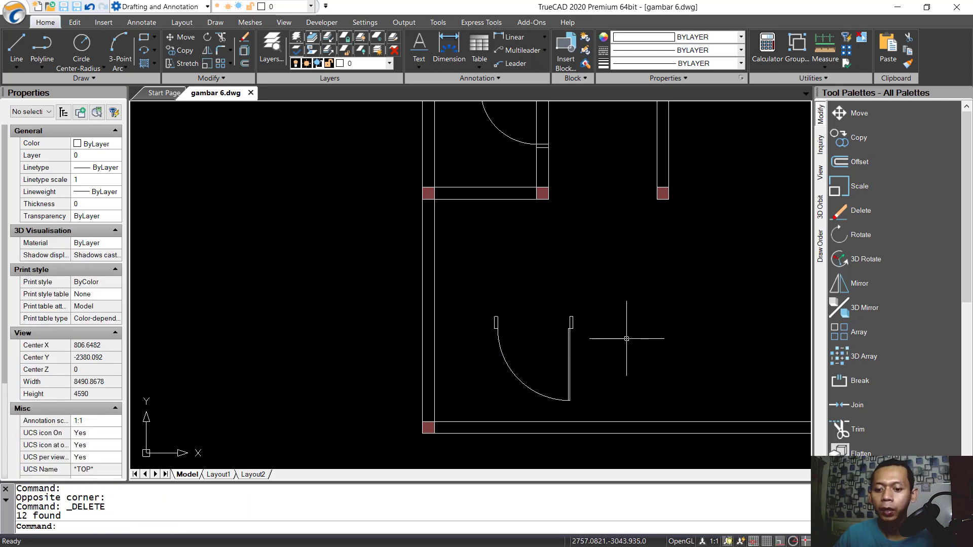
Move the mirrored door to the top wall's jamb beside the right column
{"action": "type", "text": "m"}
{"action": "key", "text": "Return"}
{"action": "left_click", "coordinate": [614, 311]}
{"action": "left_click", "coordinate": [558, 345]}
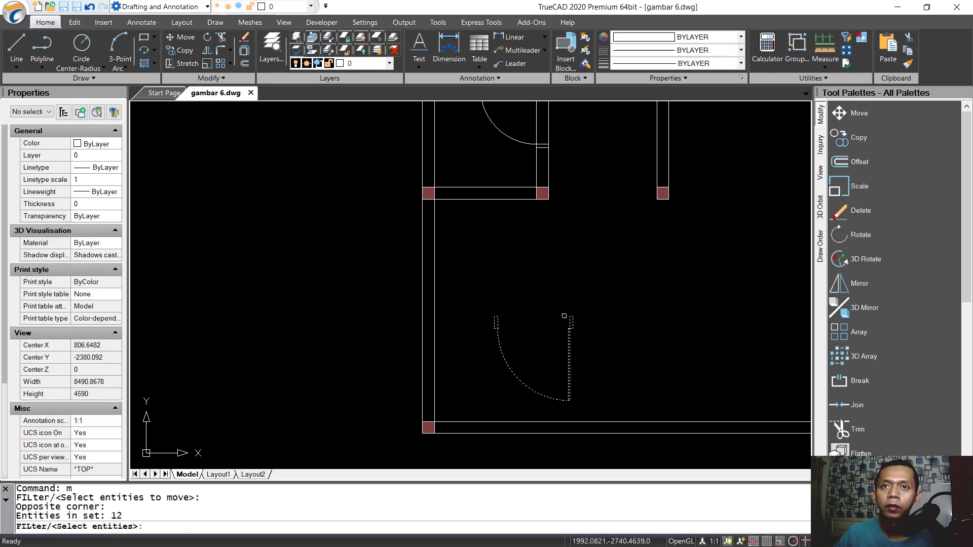
{"action": "scroll", "coordinate": [568, 314], "scroll_direction": "up", "scroll_amount": 6}
{"action": "key", "text": "Return"}
{"action": "left_click", "coordinate": [595, 375]}
{"action": "scroll", "coordinate": [629, 375], "scroll_direction": "down", "scroll_amount": 5}
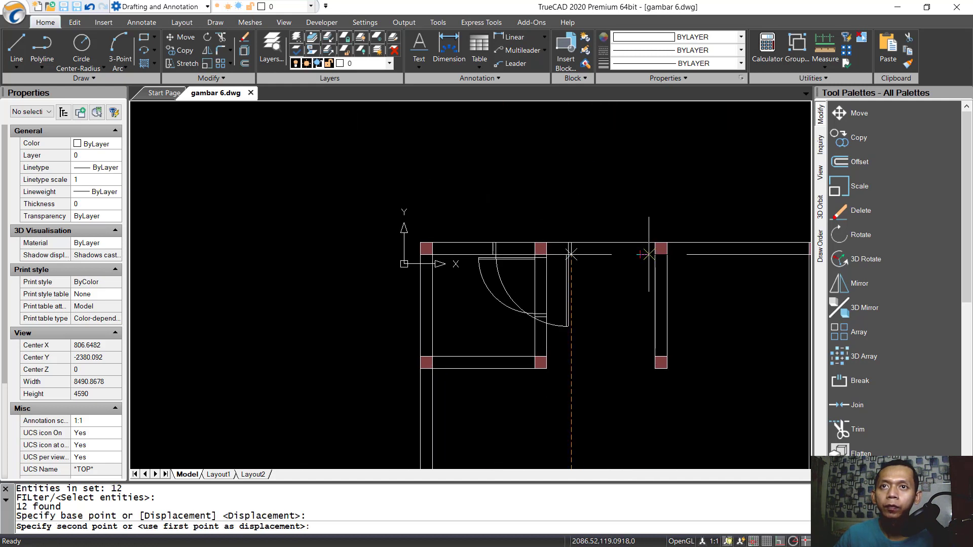
{"action": "left_click", "coordinate": [648, 268]}
{"action": "middle_click_drag", "start_coordinate": [604, 392], "coordinate": [614, 370]}
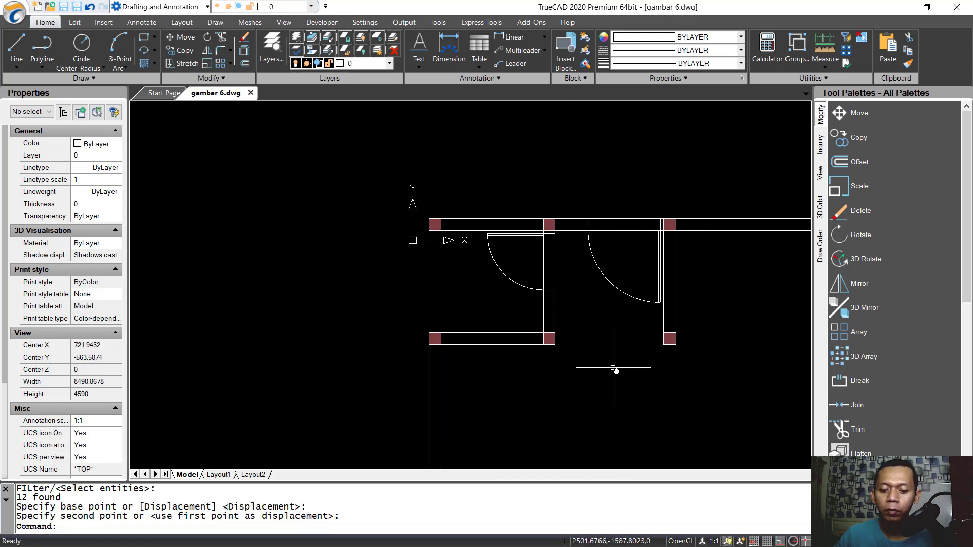
Trim the top wall lines inside the door opening and delete the old wall fill
{"action": "type", "text": "tr"}
{"action": "key", "text": "Return"}
{"action": "key", "text": "Return"}
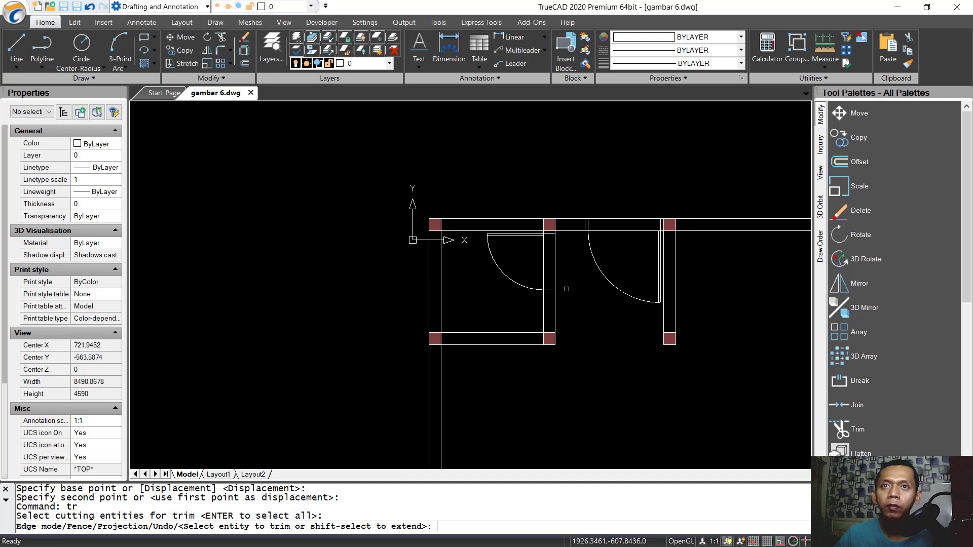
{"action": "left_click", "coordinate": [544, 268]}
{"action": "left_click", "coordinate": [639, 198]}
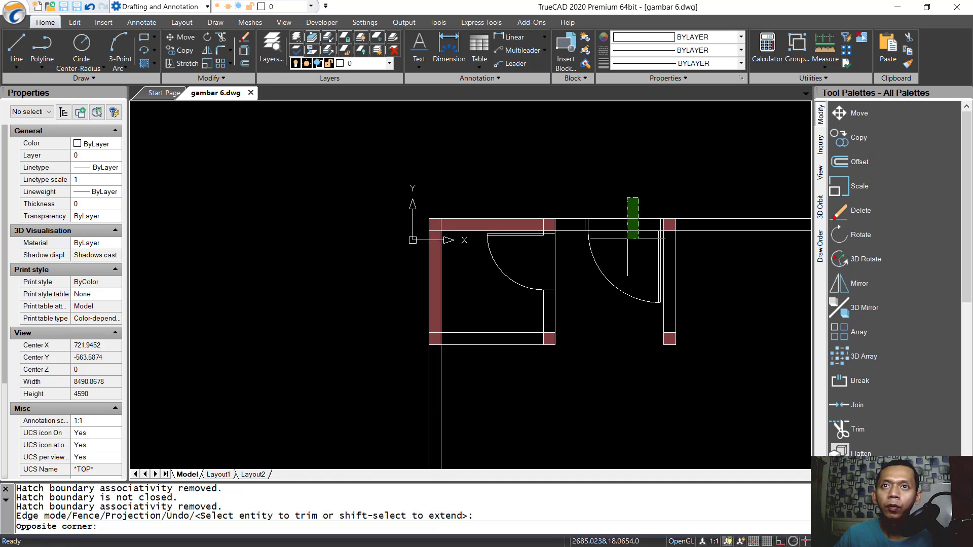
{"action": "left_click", "coordinate": [623, 267]}
{"action": "key", "text": "Return"}
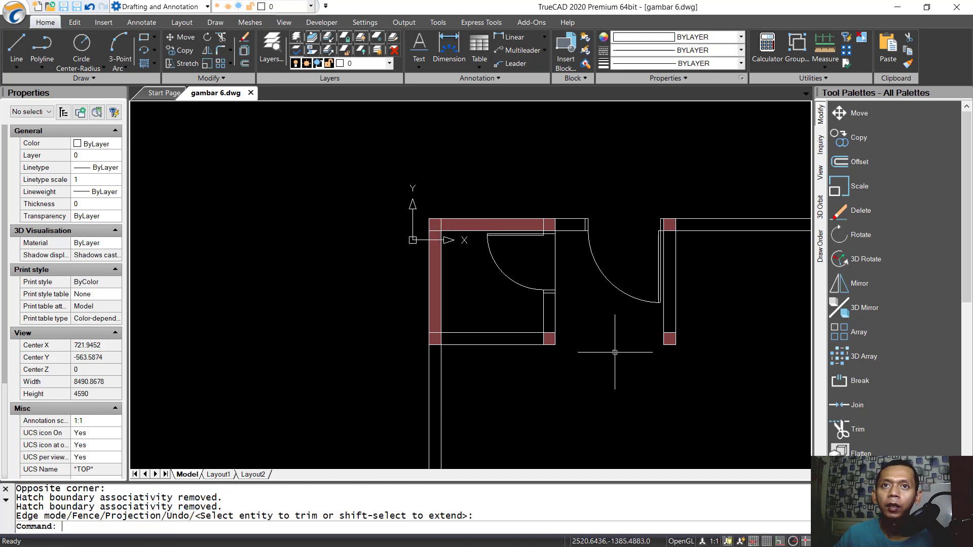
{"action": "left_click", "coordinate": [521, 225]}
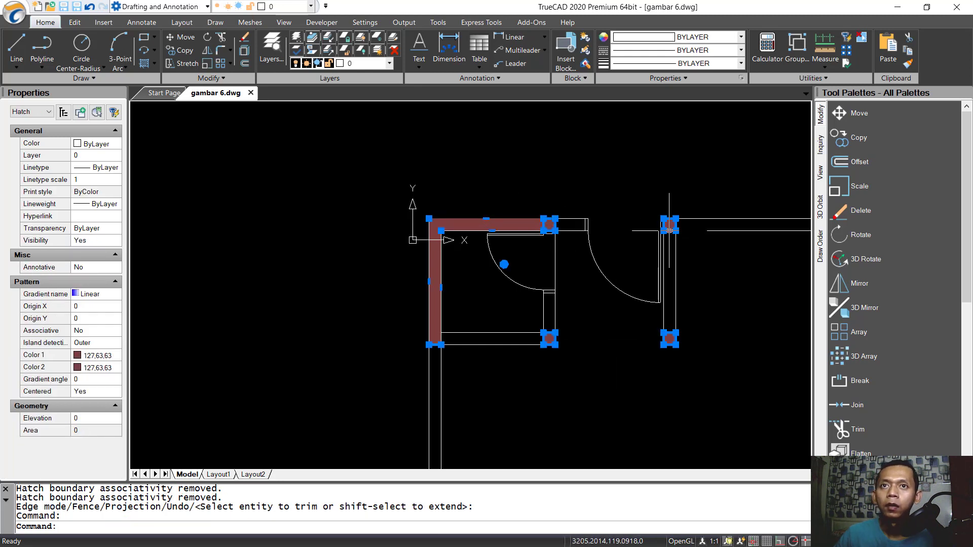
{"action": "key", "text": "Delete"}
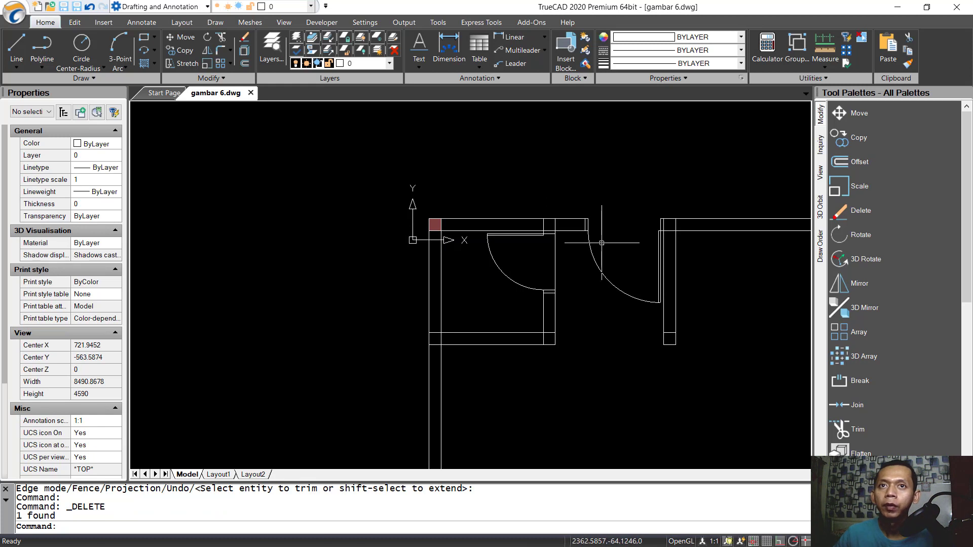
Start a dark red gradient fill in the top, bottom-right and bottom-left column squares
{"action": "scroll", "coordinate": [600, 297], "scroll_direction": "down", "scroll_amount": 2}
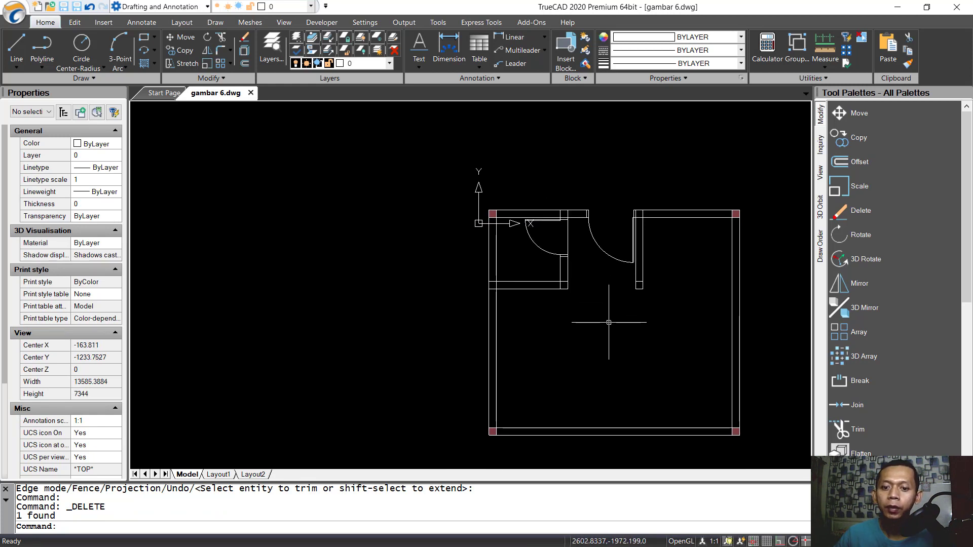
{"action": "type", "text": "HATCH"}
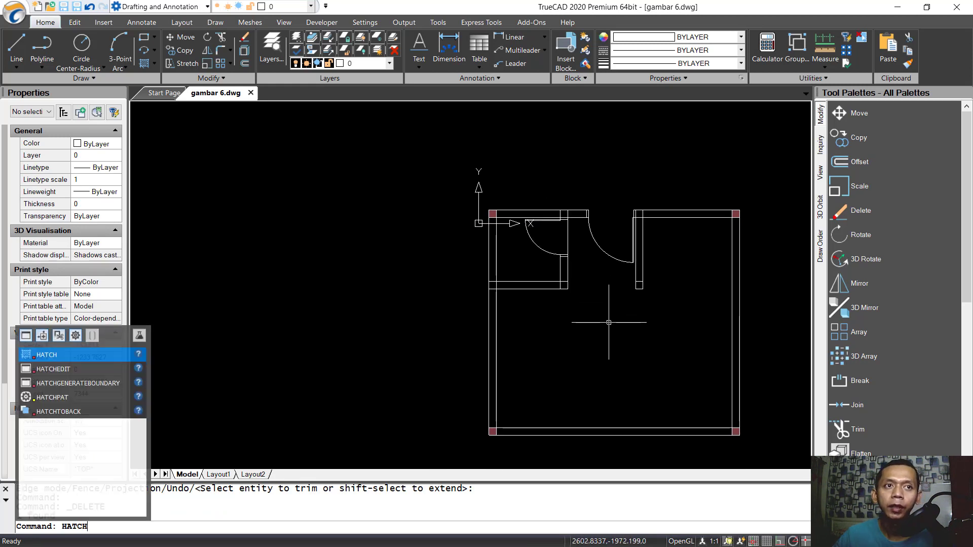
{"action": "key", "text": "Return"}
{"action": "left_click", "coordinate": [294, 112]}
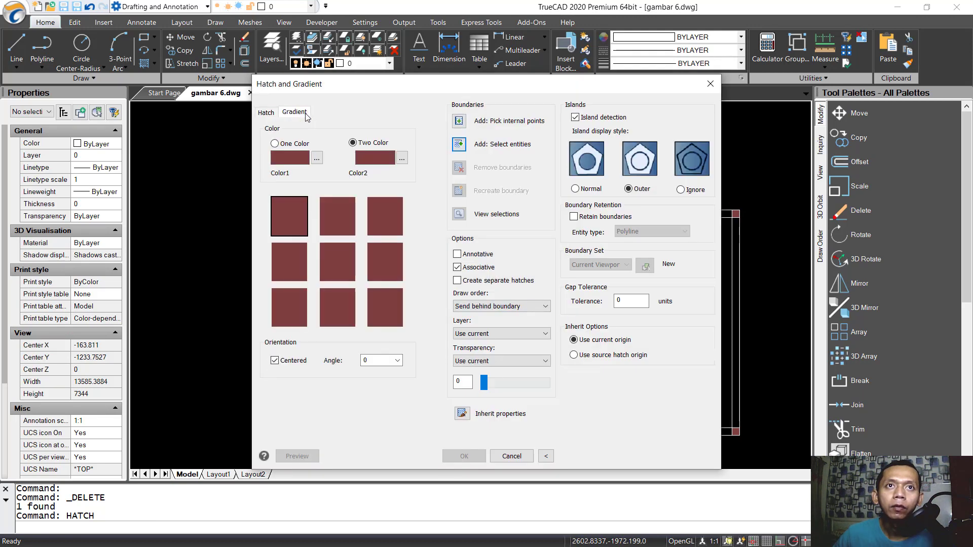
{"action": "left_click", "coordinate": [459, 121]}
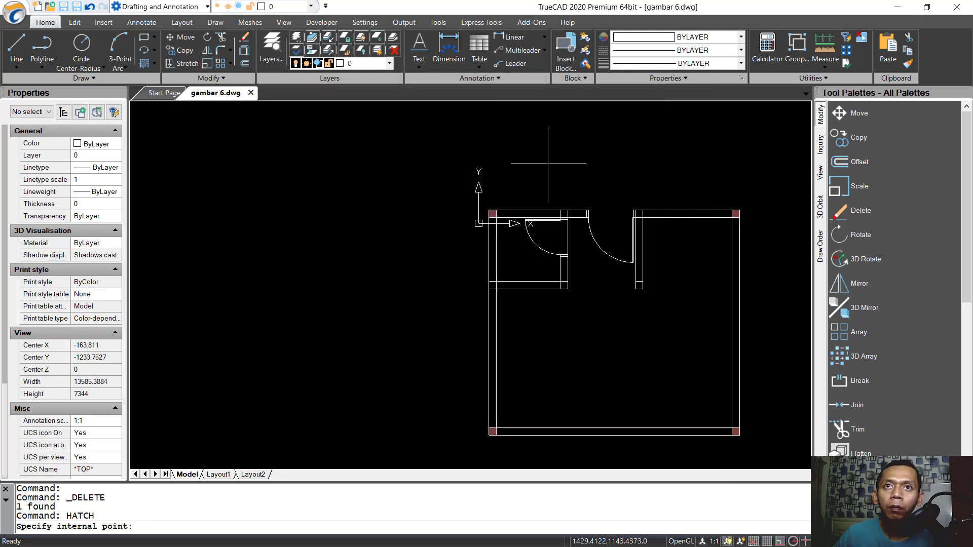
{"action": "left_click", "coordinate": [576, 230]}
{"action": "left_click", "coordinate": [576, 415]}
{"action": "left_click", "coordinate": [397, 420]}
Add the right wall's bottom column square, apply the fill, and reopen the hatch dialog
{"action": "middle_click_drag", "start_coordinate": [562, 335], "coordinate": [360, 288]}
{"action": "left_click", "coordinate": [570, 368]}
{"action": "scroll", "coordinate": [584, 224], "scroll_direction": "down", "scroll_amount": 5}
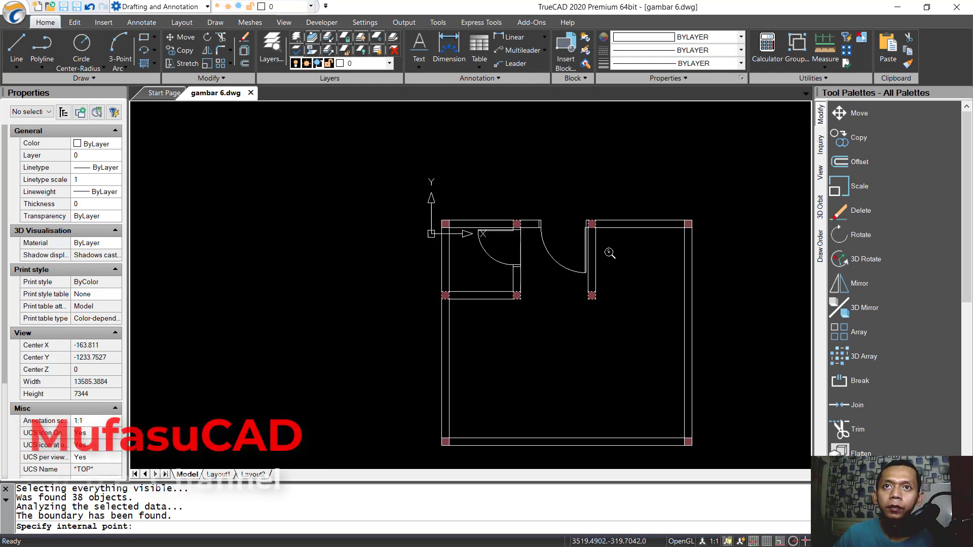
{"action": "scroll", "coordinate": [516, 297], "scroll_direction": "up", "scroll_amount": 2}
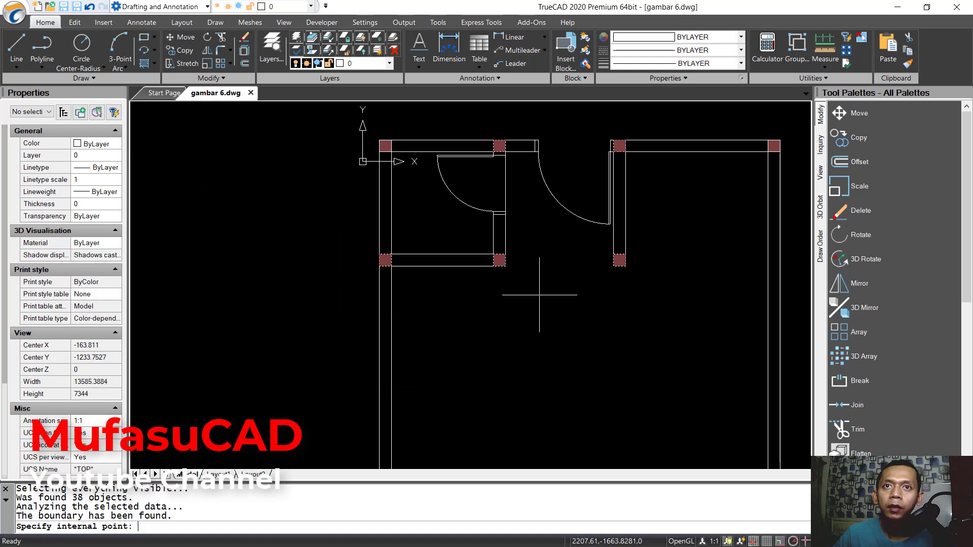
{"action": "key", "text": "Return"}
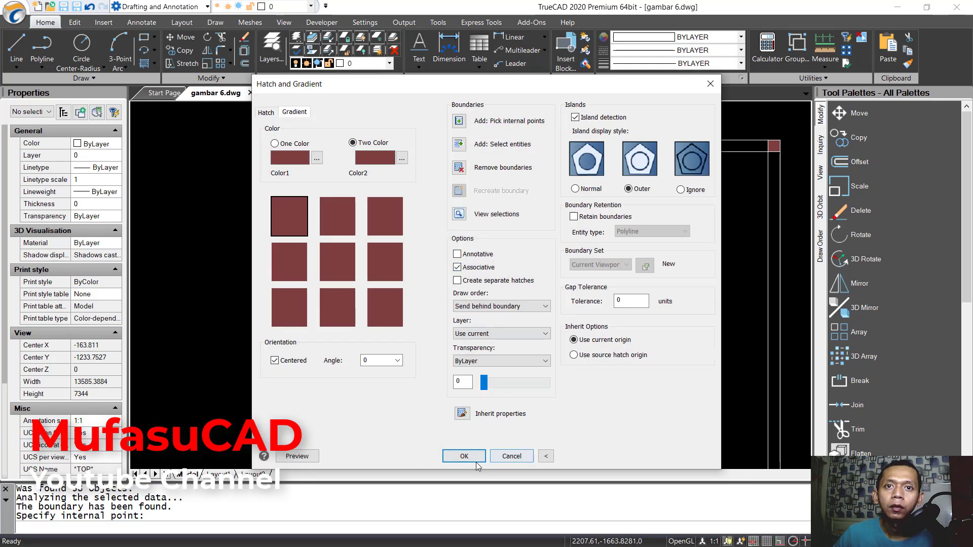
{"action": "left_click", "coordinate": [464, 459]}
{"action": "key", "text": "Return"}
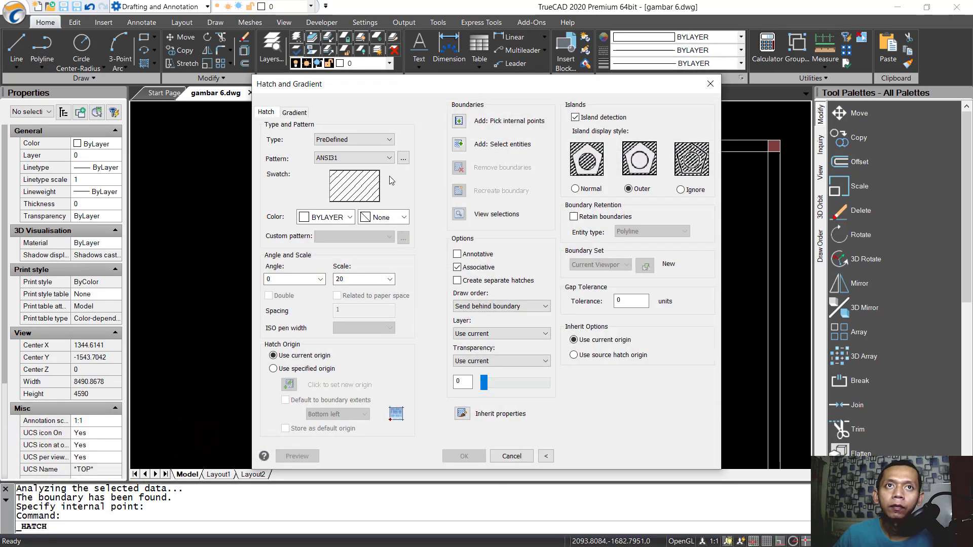
Hatch the top, top-right, right and lower-left L-shaped walls with yellow ANSI31 at scale 20
{"action": "left_click", "coordinate": [324, 217]}
{"action": "left_click", "coordinate": [323, 273]}
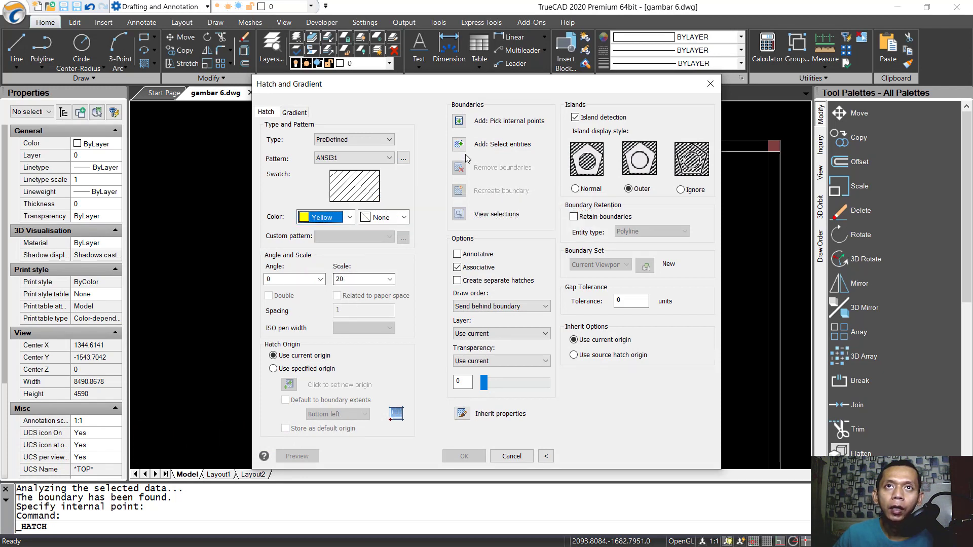
{"action": "left_click", "coordinate": [462, 121]}
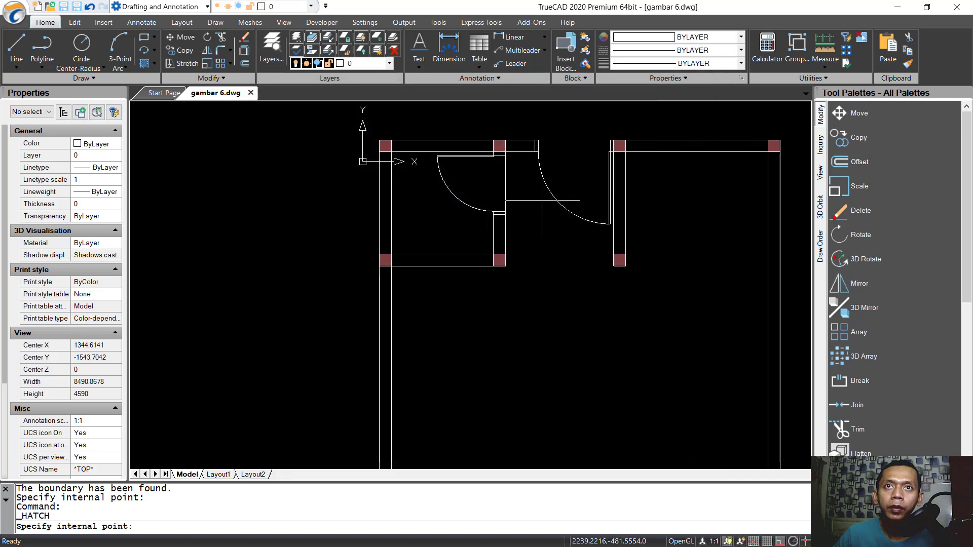
{"action": "left_click", "coordinate": [474, 148]}
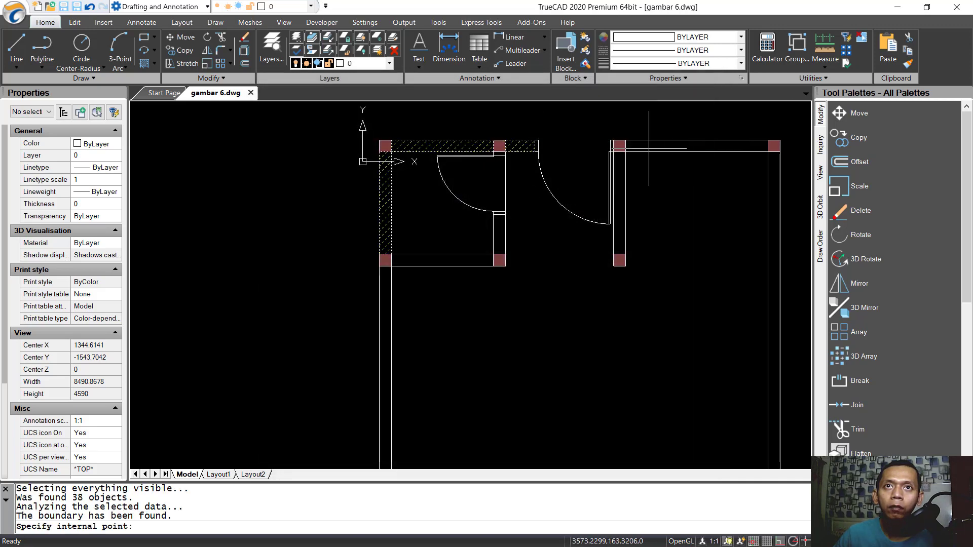
{"action": "left_click", "coordinate": [684, 145]}
{"action": "left_click", "coordinate": [624, 201]}
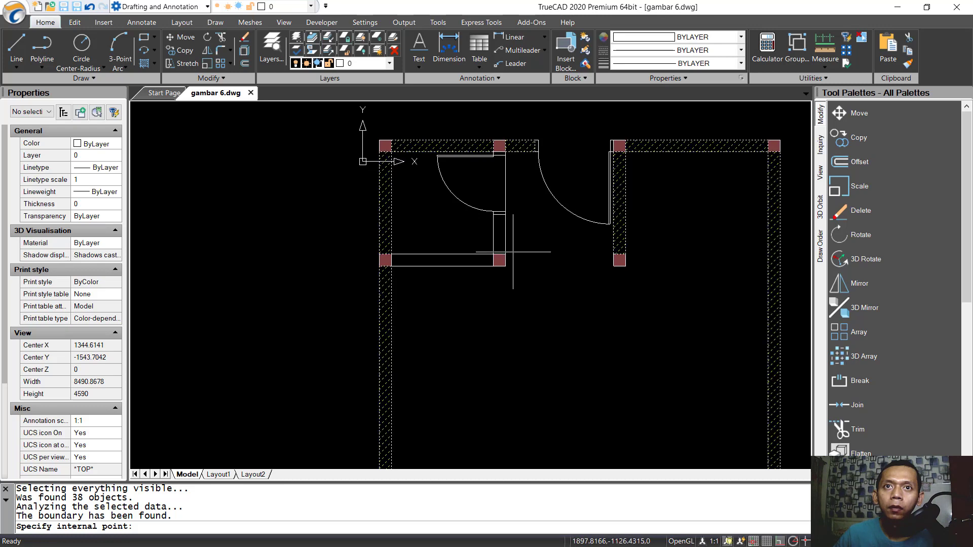
{"action": "left_click", "coordinate": [500, 248]}
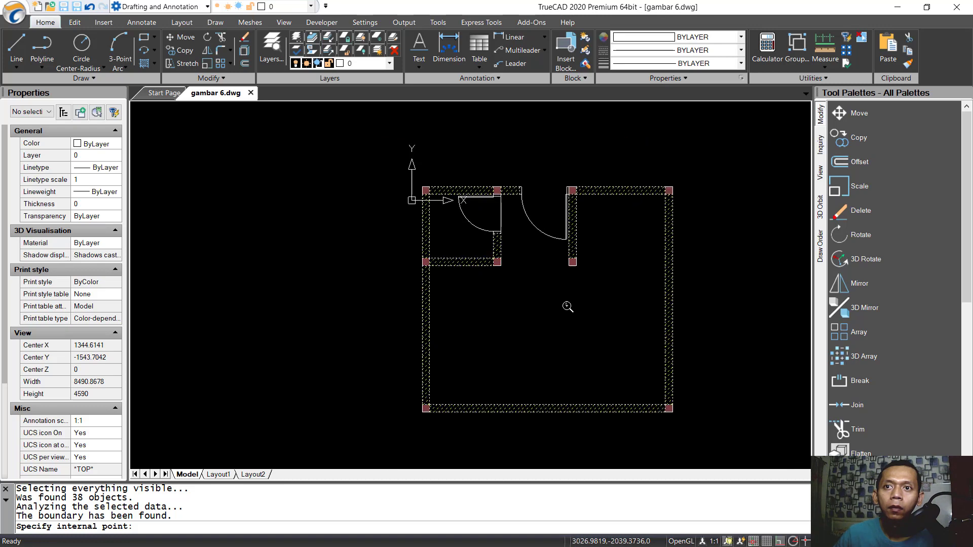
{"action": "middle_click_drag", "start_coordinate": [590, 307], "coordinate": [549, 289]}
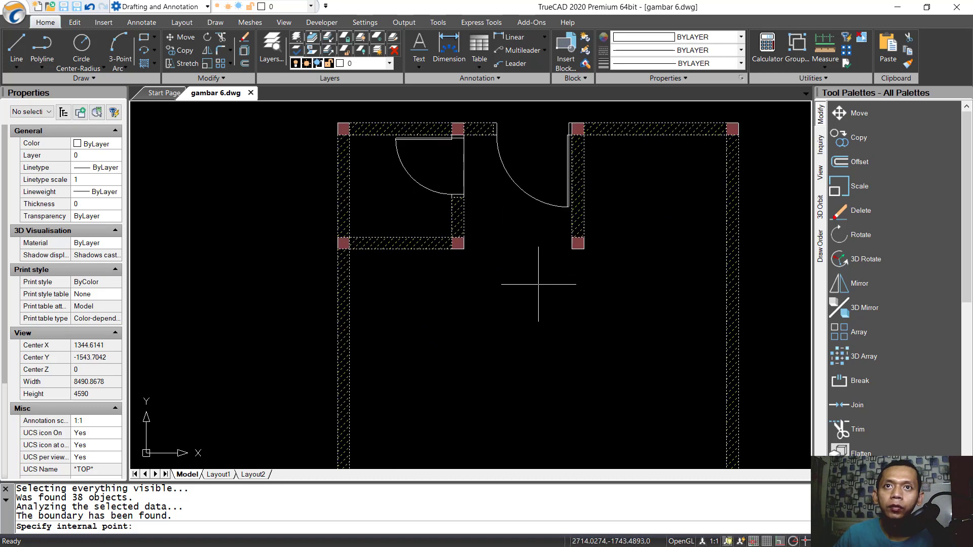
{"action": "key", "text": "Return"}
{"action": "left_click", "coordinate": [464, 456]}
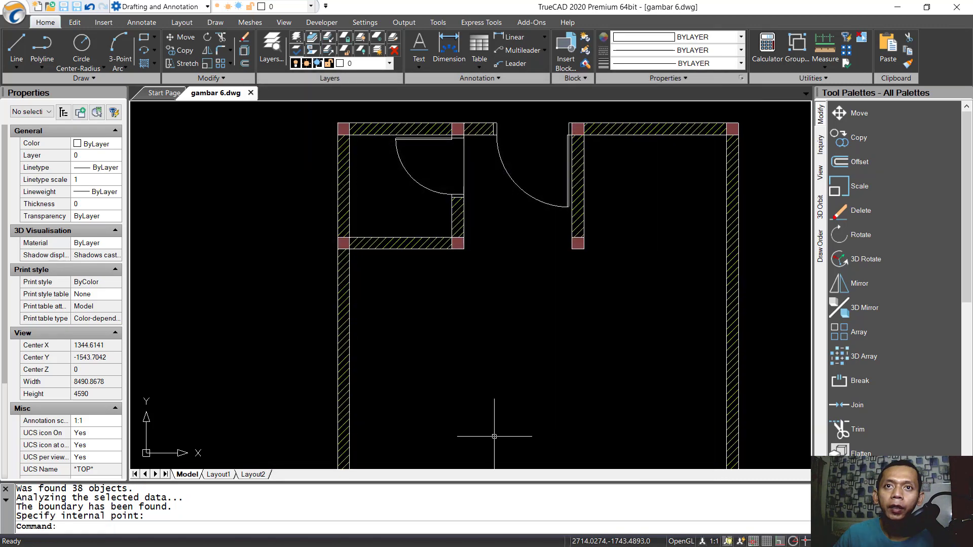
{"action": "scroll", "coordinate": [544, 317], "scroll_direction": "down", "scroll_amount": 3}
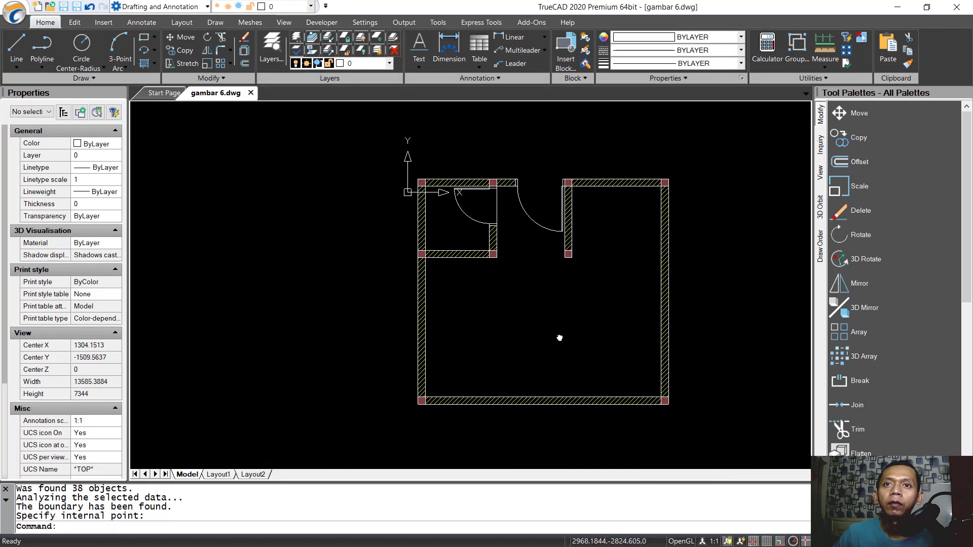
Add a multiline 'BEDROOM' label at text height 120 inside the large room
{"action": "type", "text": "nate"}
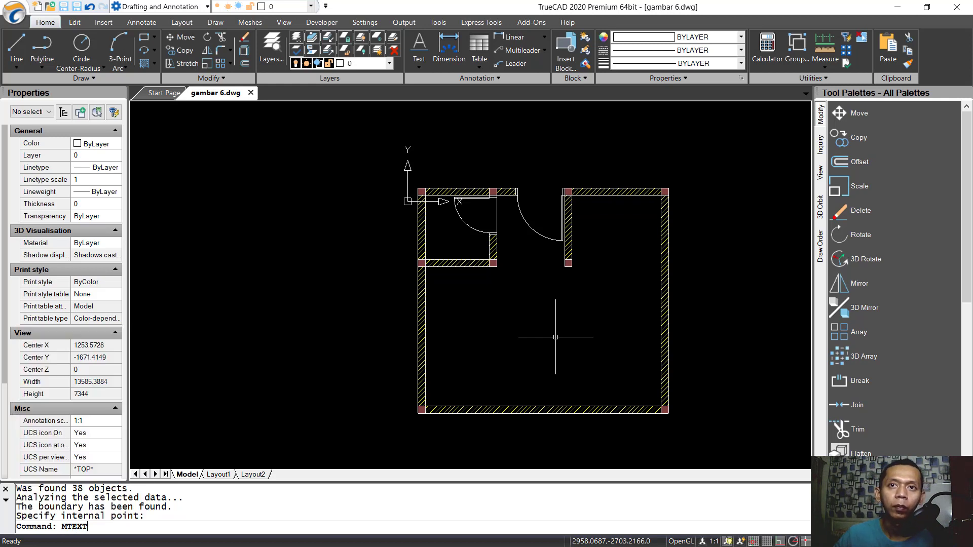
{"action": "key", "text": "Return"}
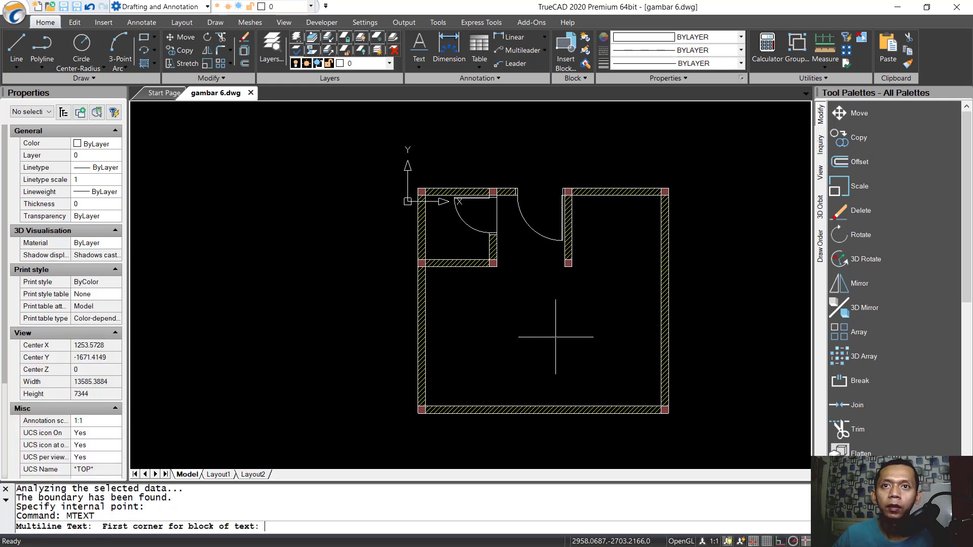
{"action": "left_click", "coordinate": [512, 305]}
{"action": "left_click", "coordinate": [590, 344]}
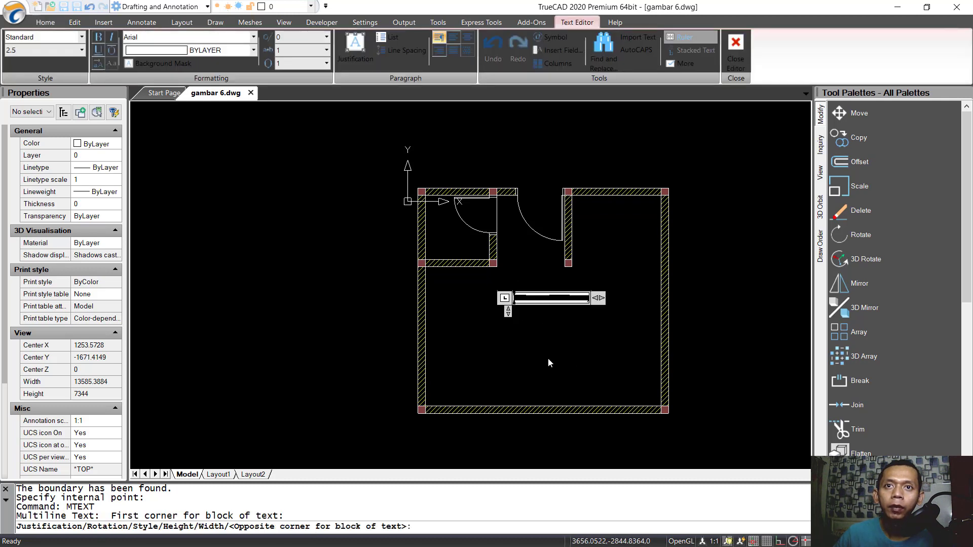
{"action": "double_click", "coordinate": [12, 50]}
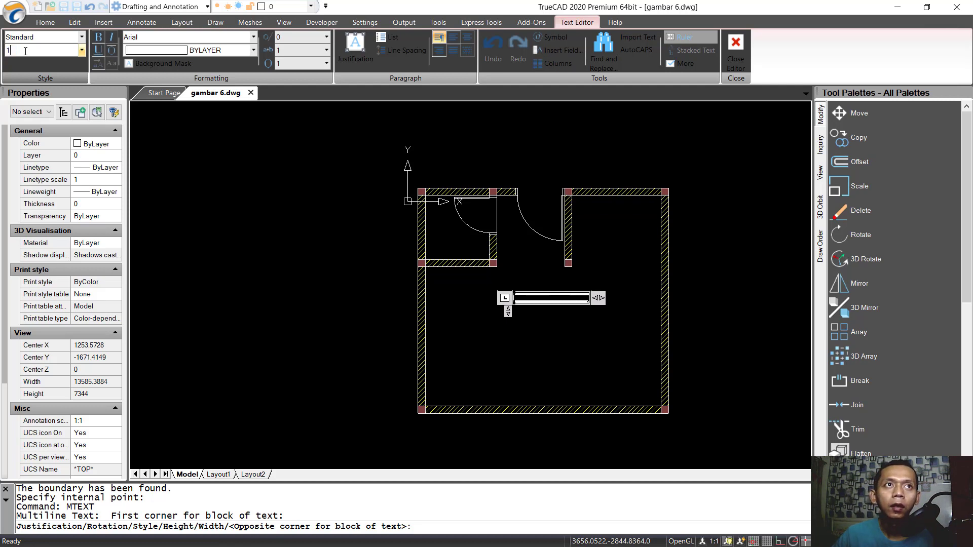
{"action": "key", "text": "Return"}
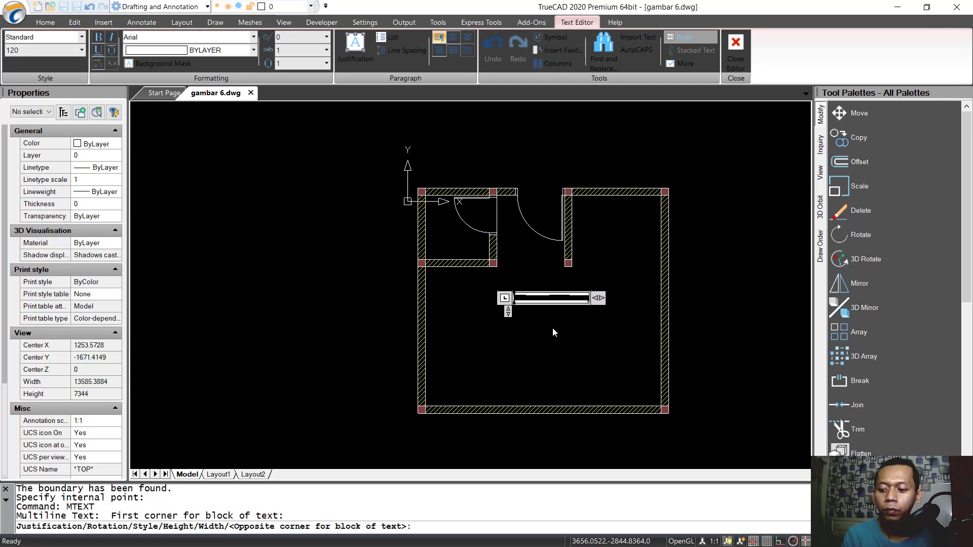
{"action": "type", "text": "B"}
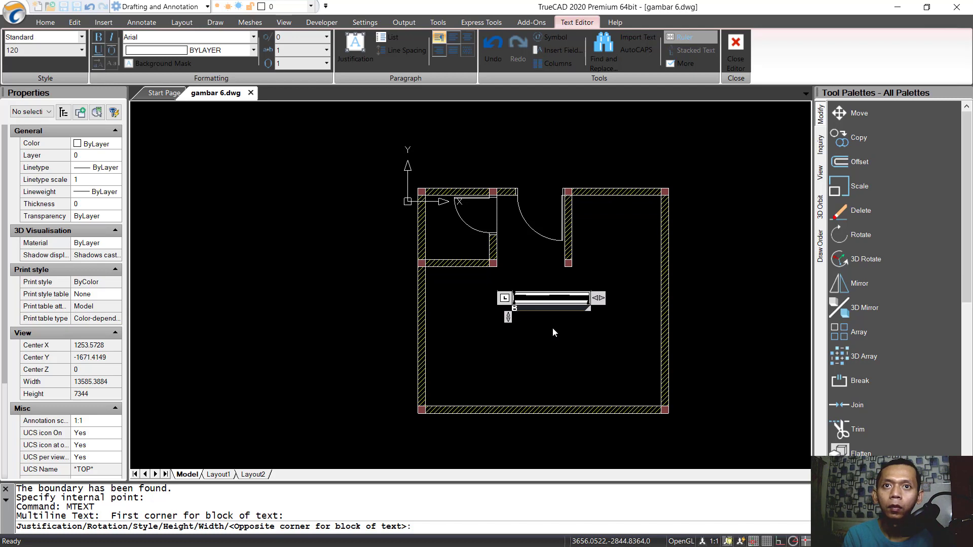
{"action": "type", "text": "EDROOM"}
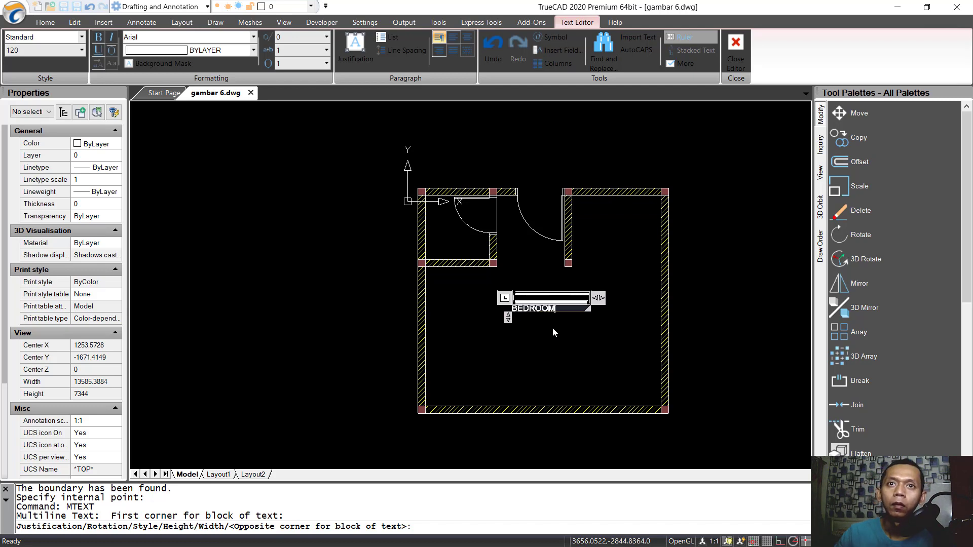
{"action": "left_click", "coordinate": [591, 353]}
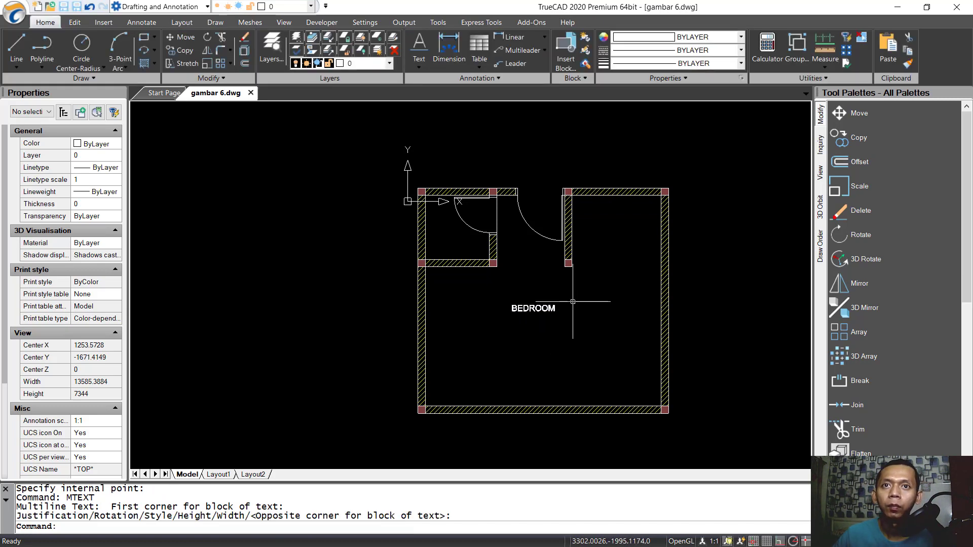
Move the BEDROOM label into the upper-right room
{"action": "scroll", "coordinate": [561, 326], "scroll_direction": "up", "scroll_amount": 3}
{"action": "type", "text": "M"}
{"action": "key", "text": "Return"}
{"action": "left_click", "coordinate": [509, 294]}
{"action": "left_click", "coordinate": [421, 256]}
{"action": "key", "text": "Return"}
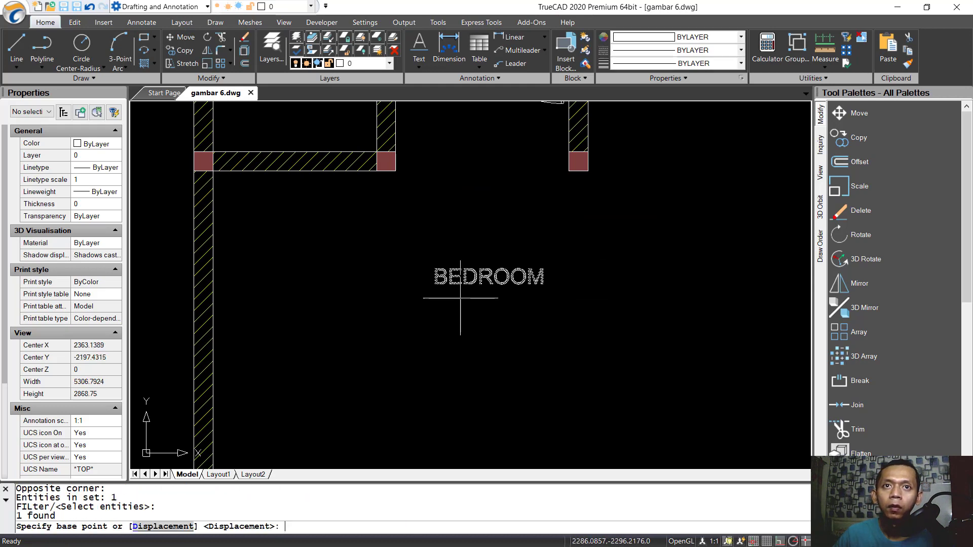
{"action": "left_click", "coordinate": [459, 296]}
{"action": "scroll", "coordinate": [573, 326], "scroll_direction": "down", "scroll_amount": 5}
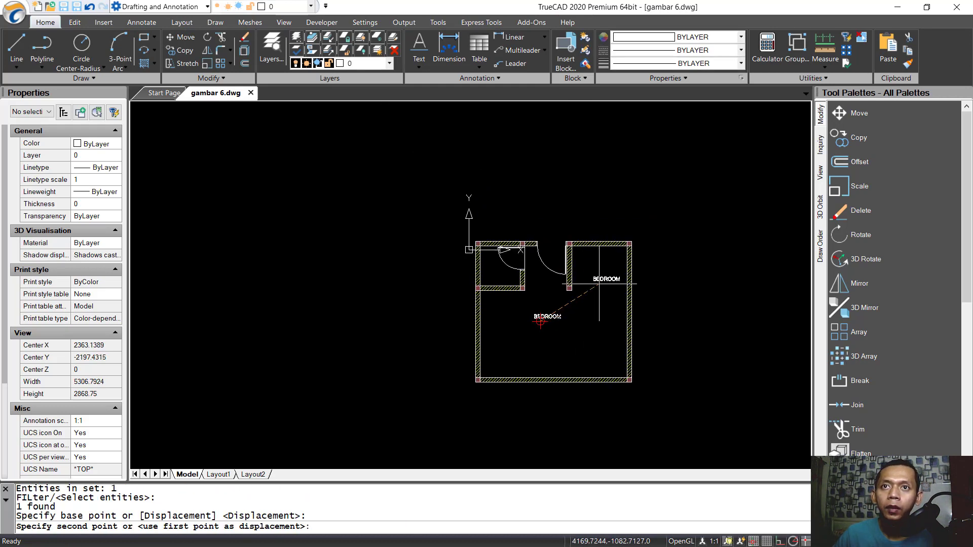
{"action": "left_click", "coordinate": [591, 275]}
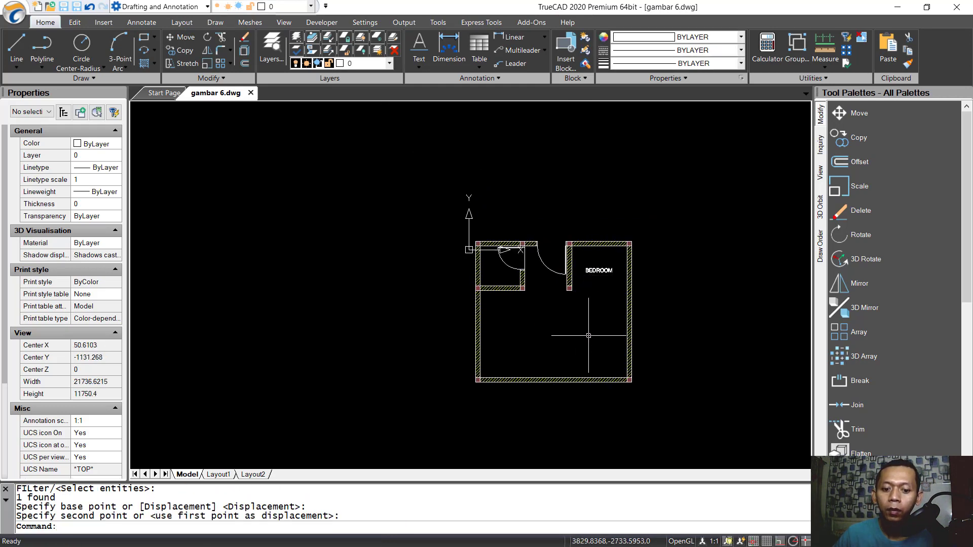
Copy BEDROOM to the lower-right, lower-left and small upper-left rooms
{"action": "type", "text": "co"}
{"action": "key", "text": "Return"}
{"action": "left_click", "coordinate": [599, 270]}
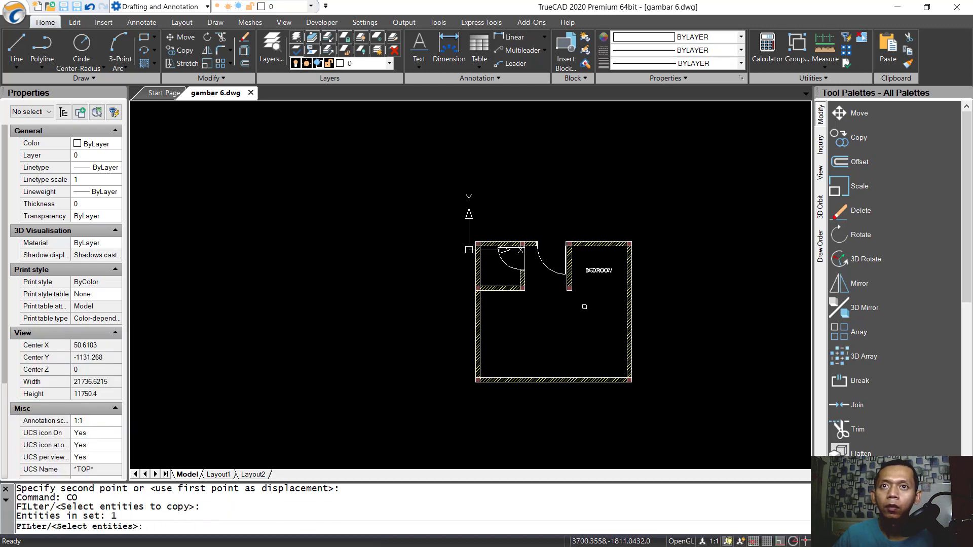
{"action": "scroll", "coordinate": [585, 308], "scroll_direction": "up", "scroll_amount": 2}
{"action": "key", "text": "Return"}
{"action": "left_click", "coordinate": [604, 269]}
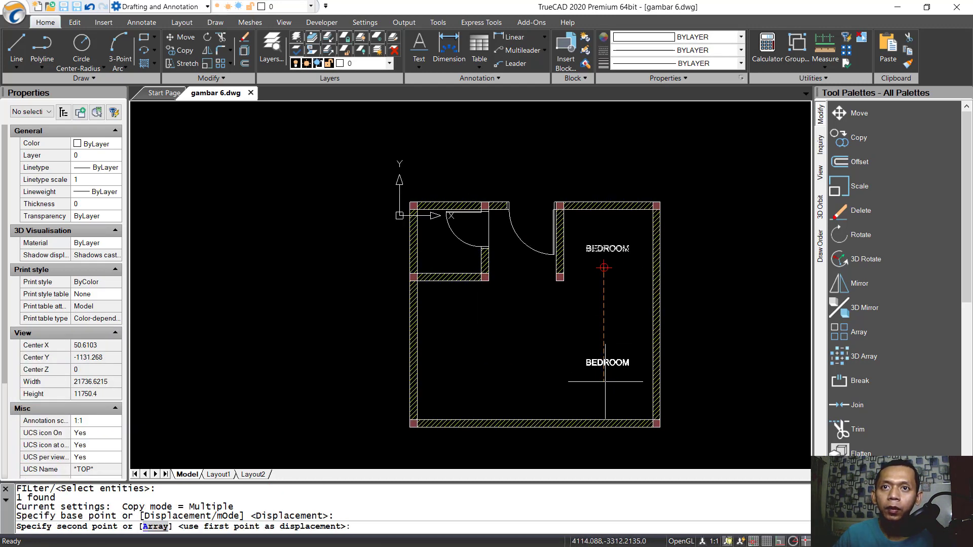
{"action": "left_click", "coordinate": [604, 383]}
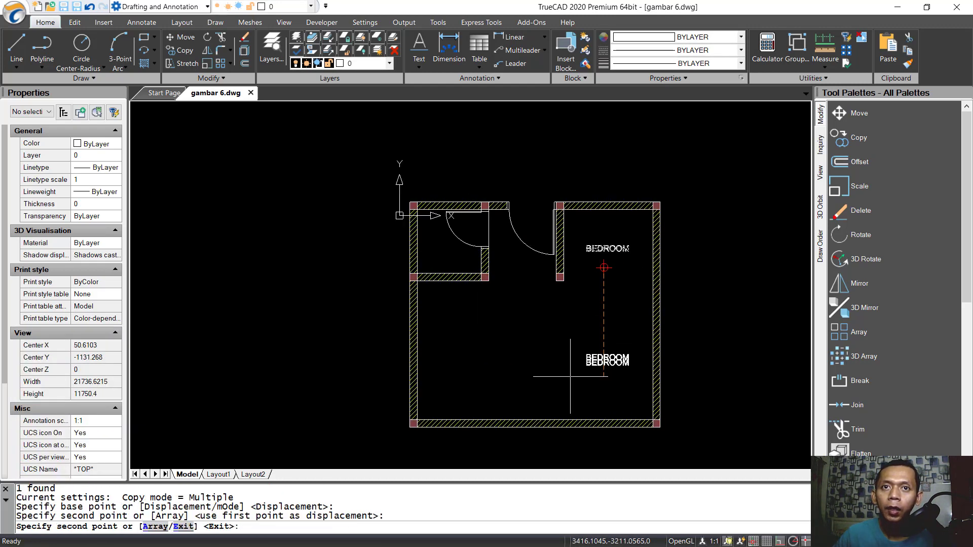
{"action": "left_click", "coordinate": [457, 373]}
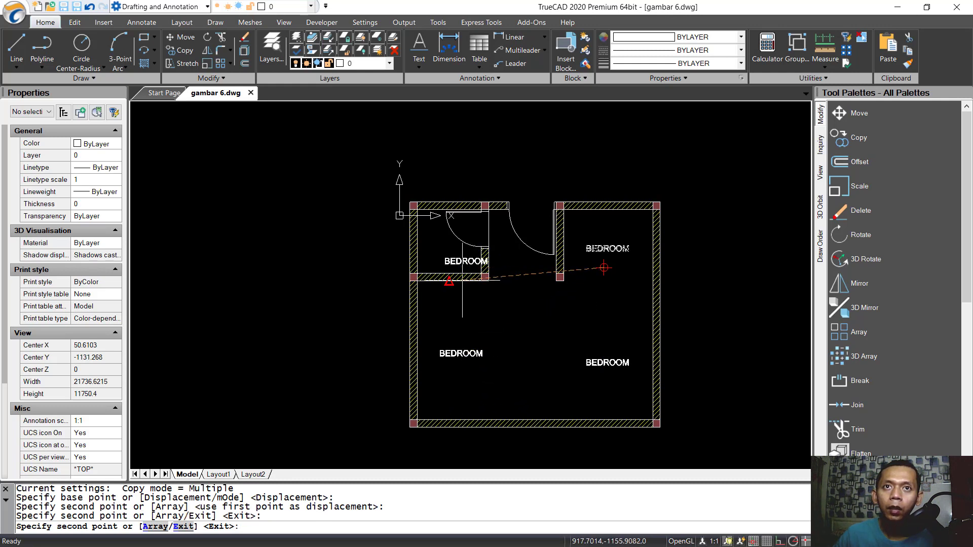
{"action": "left_click", "coordinate": [446, 259]}
{"action": "key", "text": "Return"}
{"action": "double_click", "coordinate": [444, 237]}
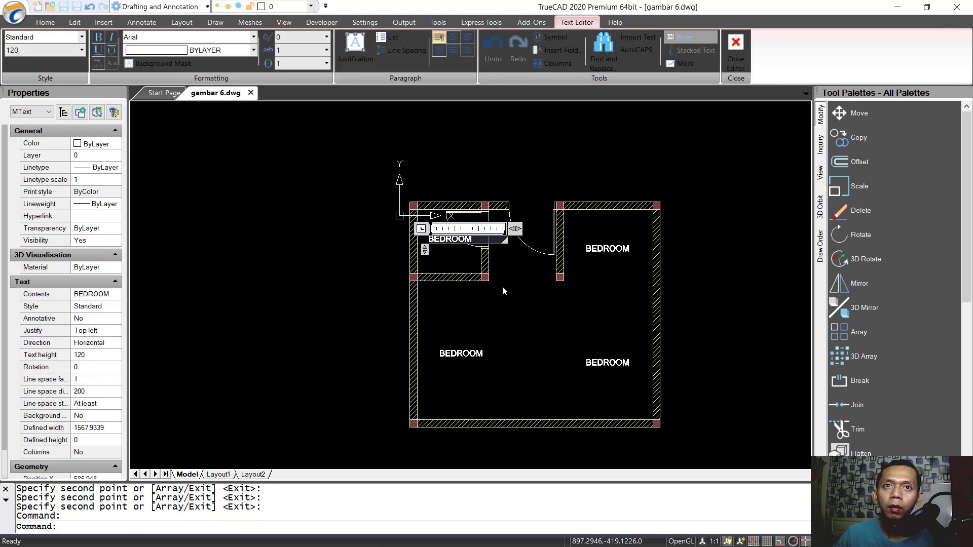
Retype the small-room, lower-left and lower-right labels as BATHROOM, KITCHEN and LIVINGROOM
{"action": "left_click_drag", "start_coordinate": [471, 240], "coordinate": [434, 240]}
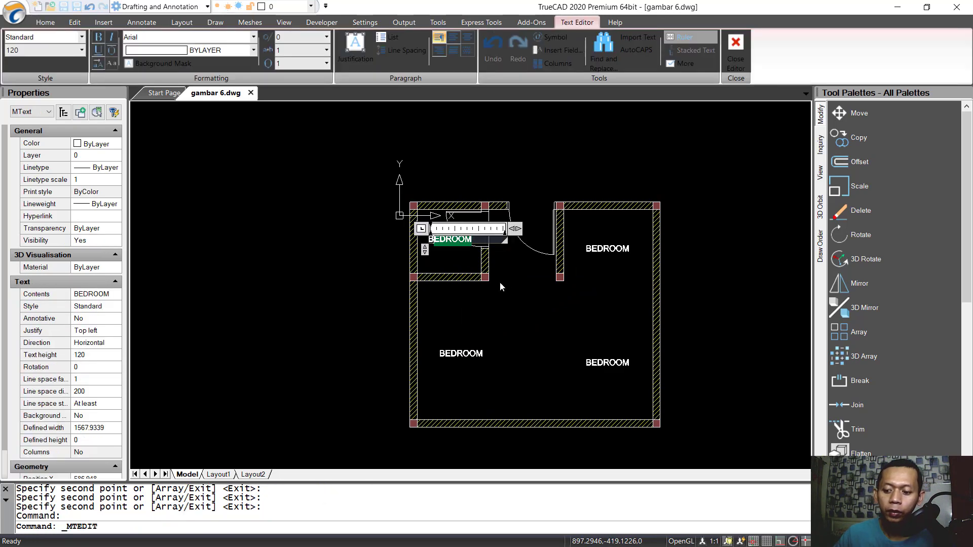
{"action": "type", "text": "ATHROOM"}
{"action": "left_click", "coordinate": [506, 342]}
{"action": "double_click", "coordinate": [463, 353]}
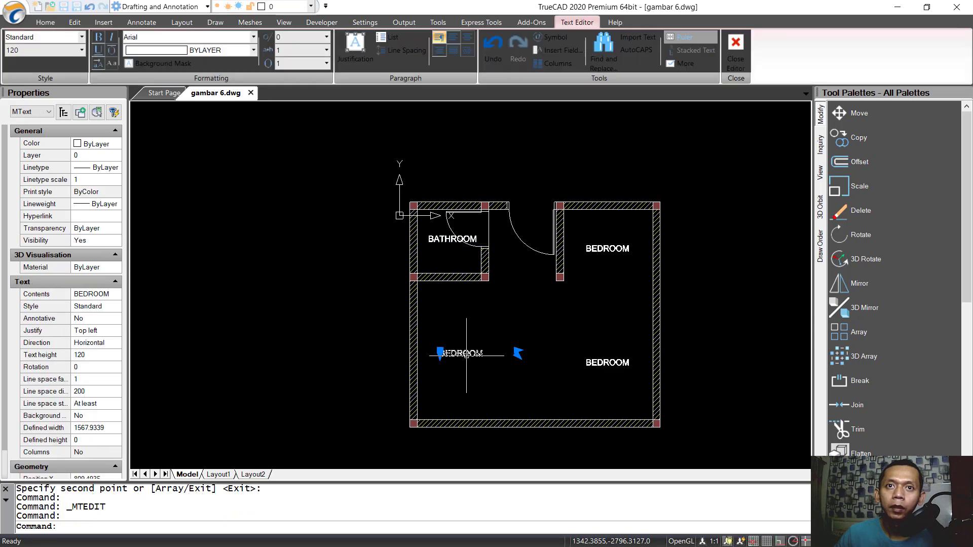
{"action": "left_click", "coordinate": [490, 351]}
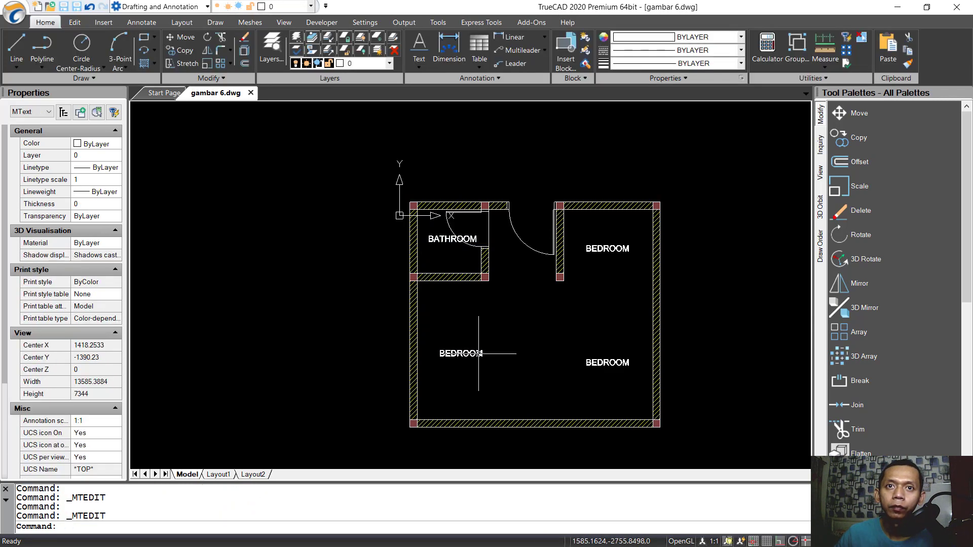
{"action": "double_click", "coordinate": [479, 353]}
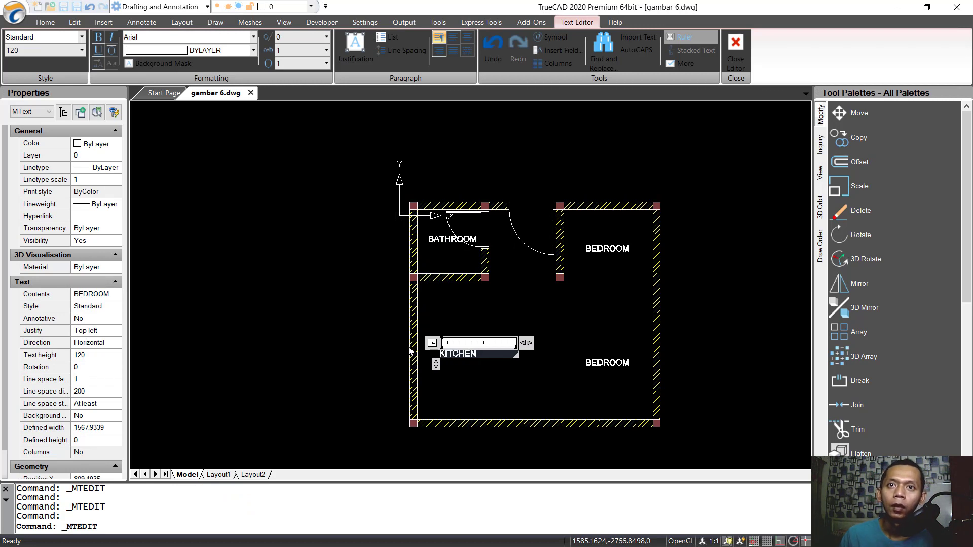
{"action": "left_click", "coordinate": [612, 362]}
{"action": "double_click", "coordinate": [612, 362]}
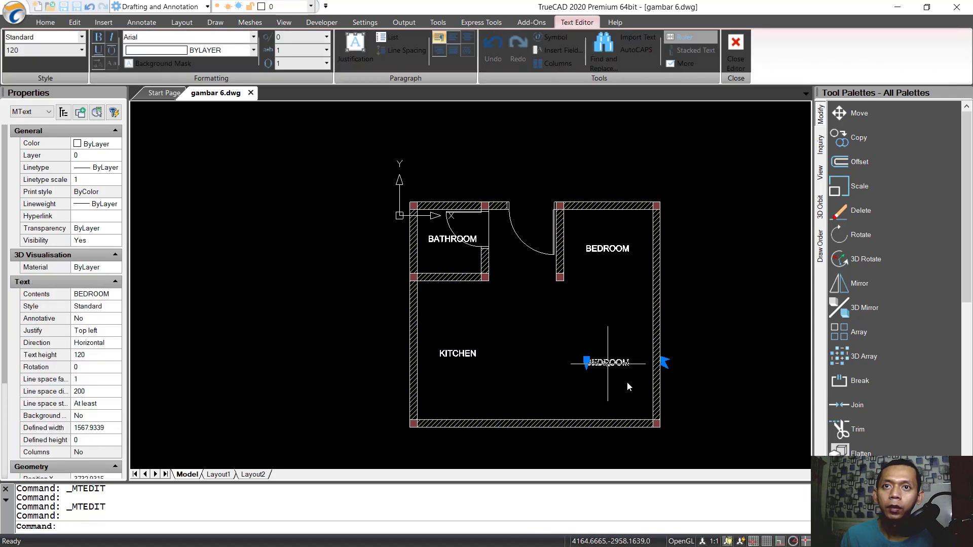
{"action": "double_click", "coordinate": [608, 363]}
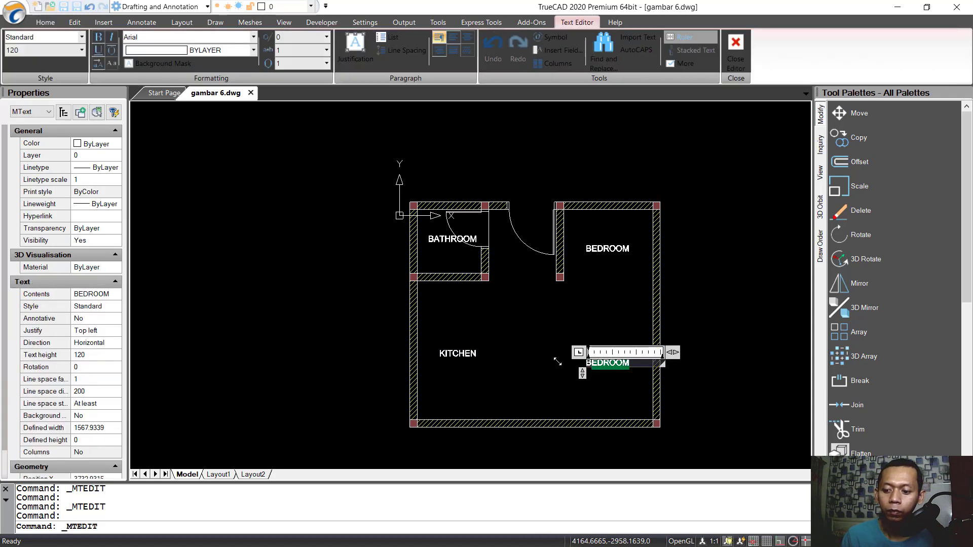
{"action": "key", "text": "Delete"}
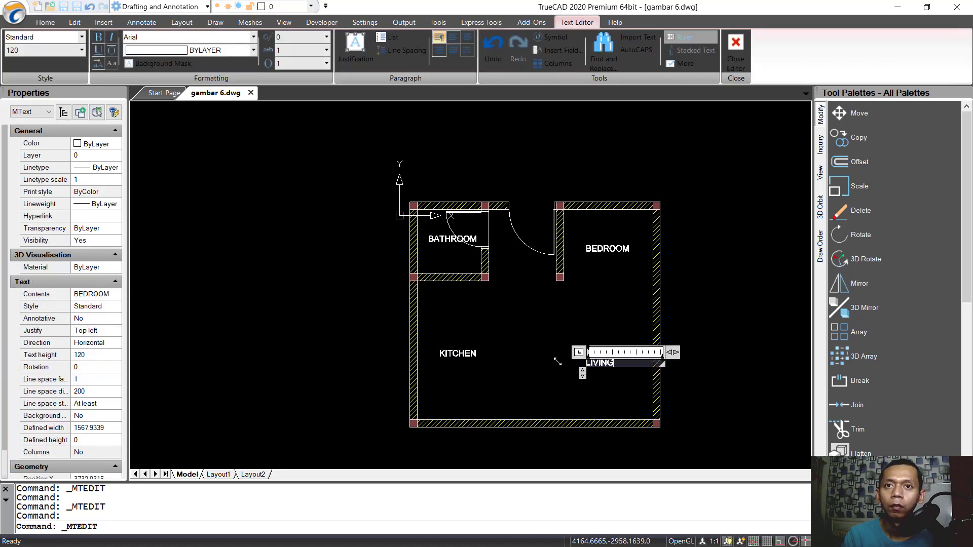
{"action": "left_click", "coordinate": [618, 305]}
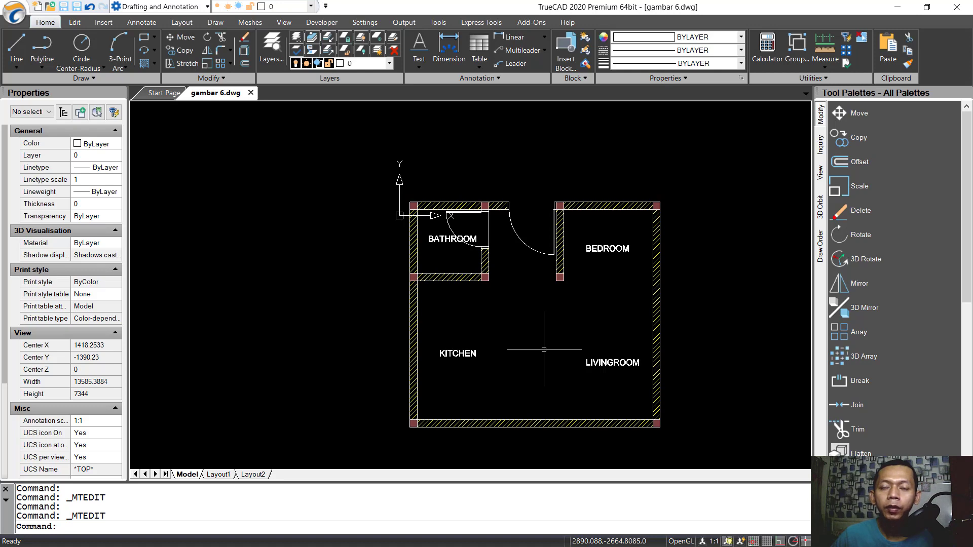
{"action": "middle_click_drag", "start_coordinate": [546, 349], "coordinate": [544, 338]}
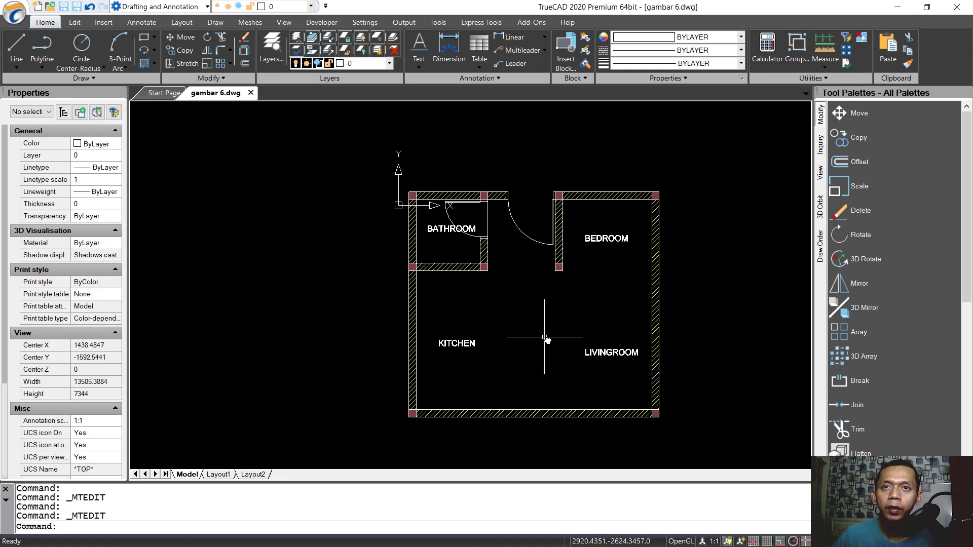
Make Annotative the current dimension style, discarding the ISO-25 overrides, and open it for modification
{"action": "type", "text": "D"}
{"action": "key", "text": "Return"}
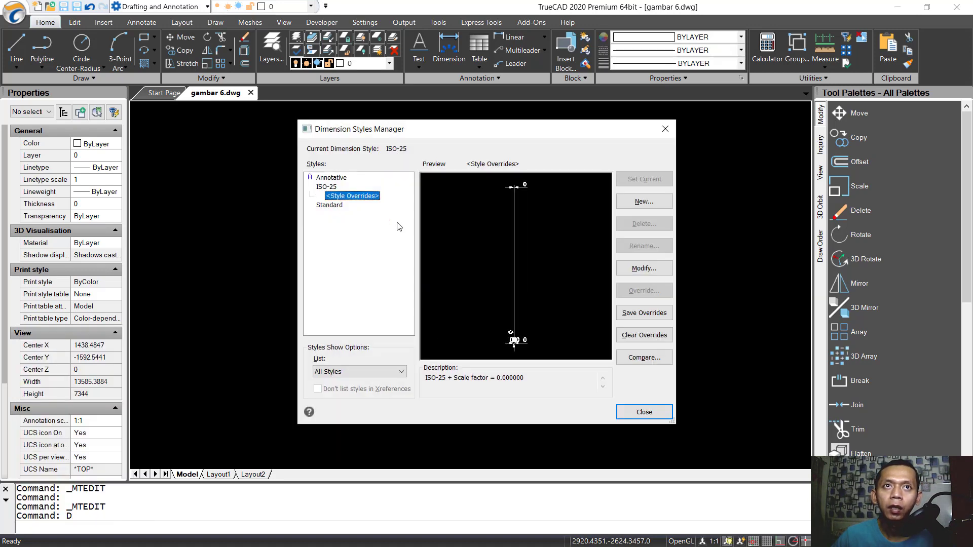
{"action": "left_click", "coordinate": [333, 178]}
{"action": "left_click", "coordinate": [638, 179]}
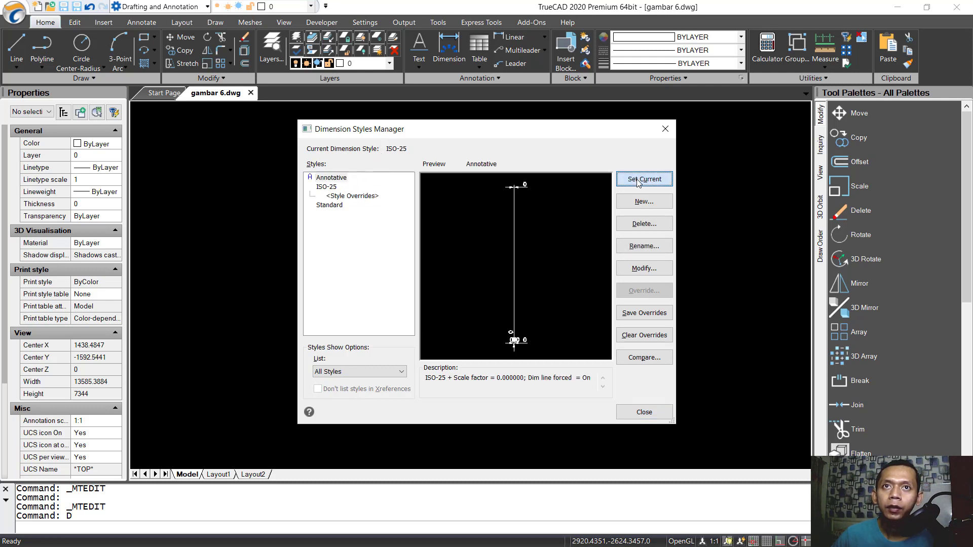
{"action": "left_click", "coordinate": [518, 313]}
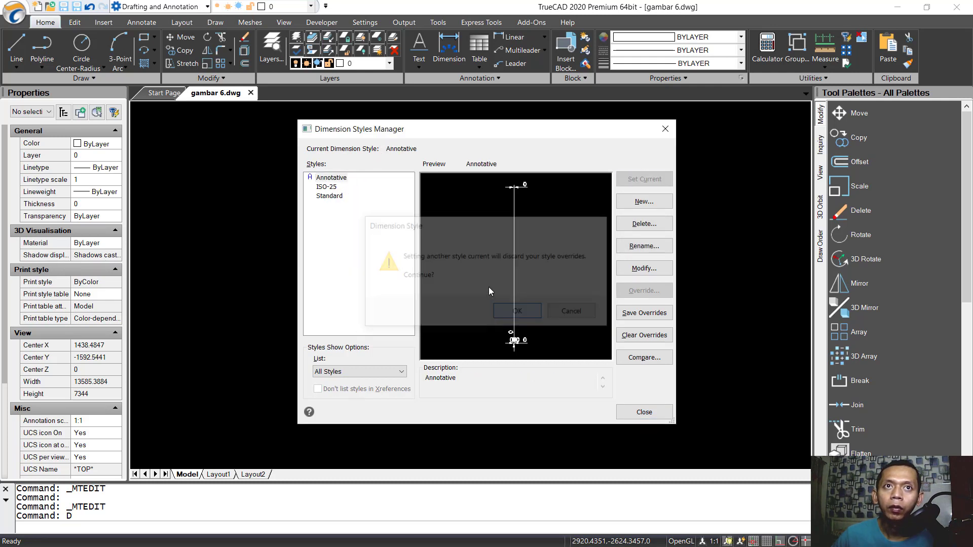
{"action": "left_click", "coordinate": [645, 268]}
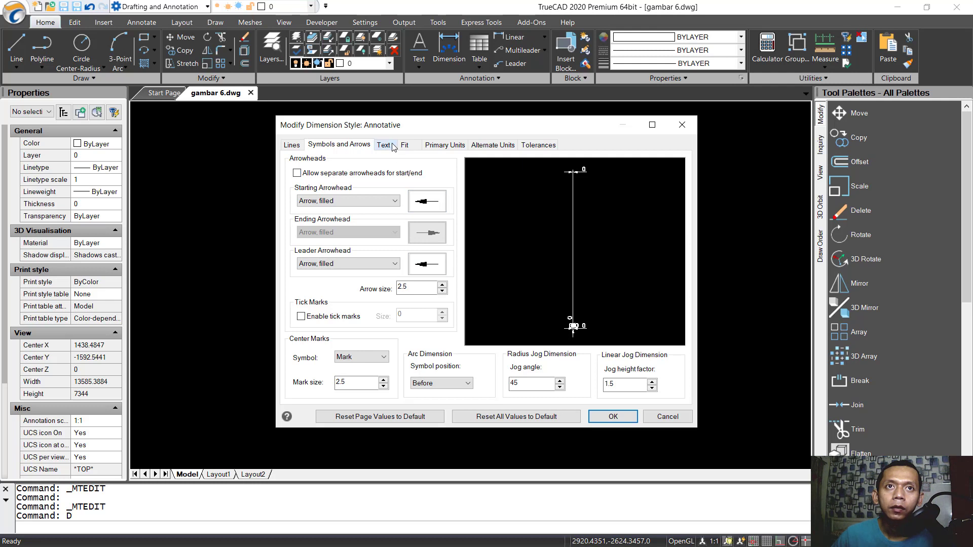
Set the extension past the dimension line to 2 in the Lines settings
{"action": "left_click", "coordinate": [288, 147]}
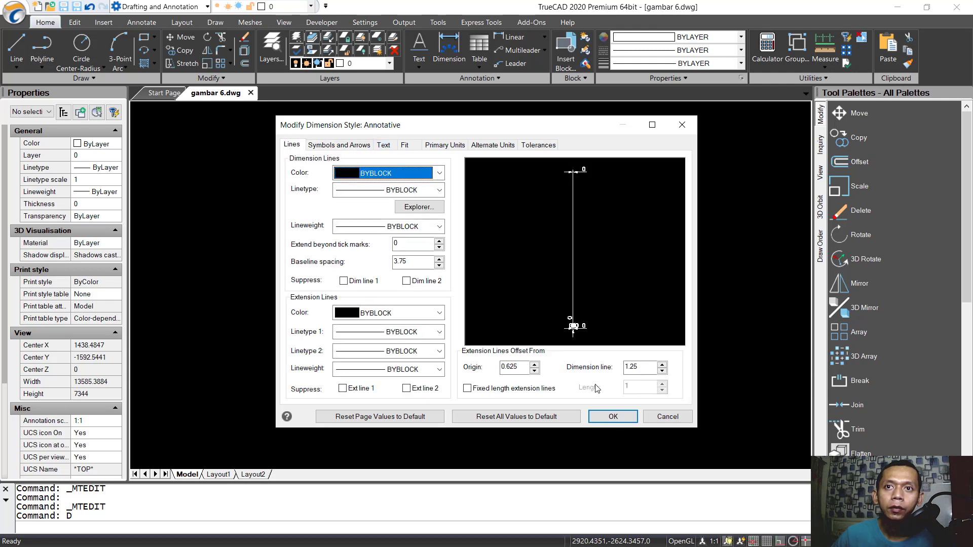
{"action": "left_click_drag", "start_coordinate": [640, 367], "coordinate": [614, 368]}
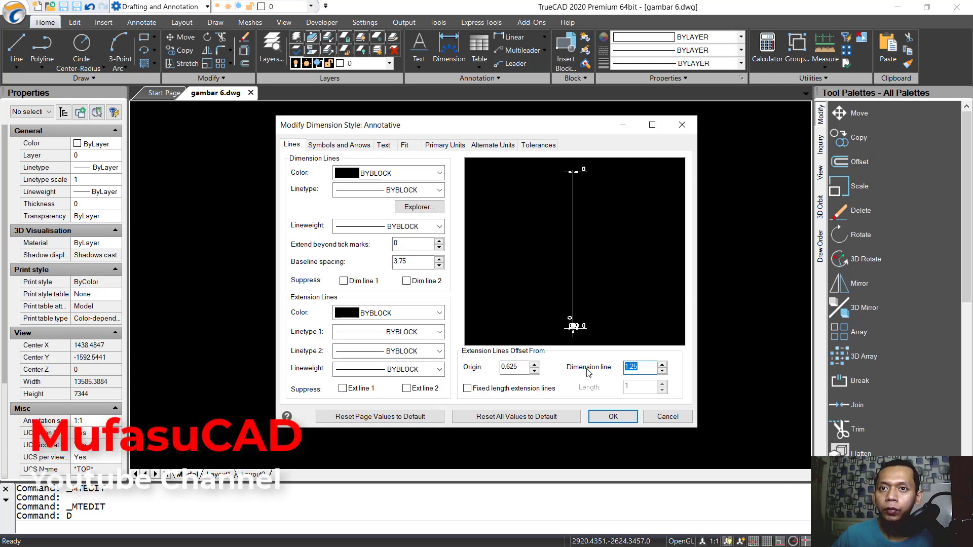
{"action": "type", "text": "2"}
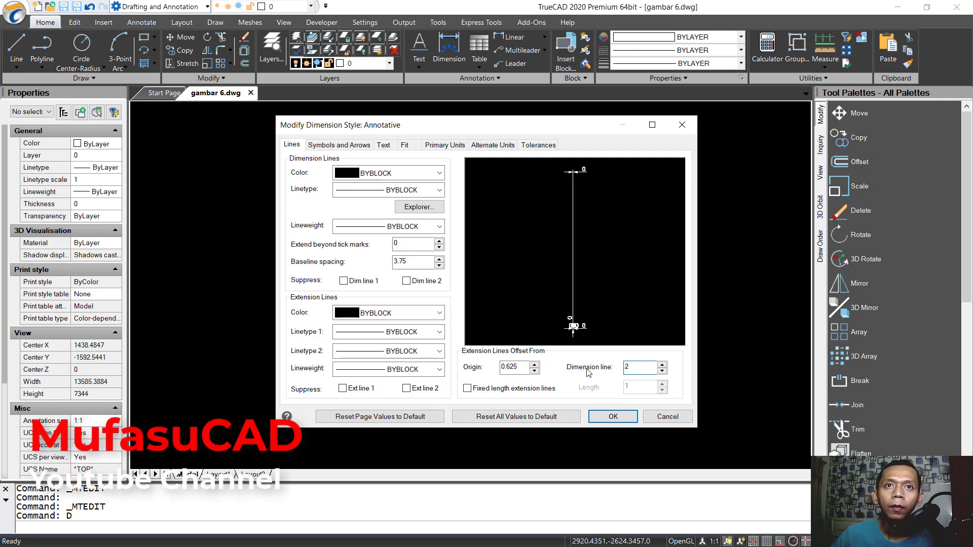
Colour both dimension lines and extension lines orange, index colour 30
{"action": "left_click", "coordinate": [388, 175]}
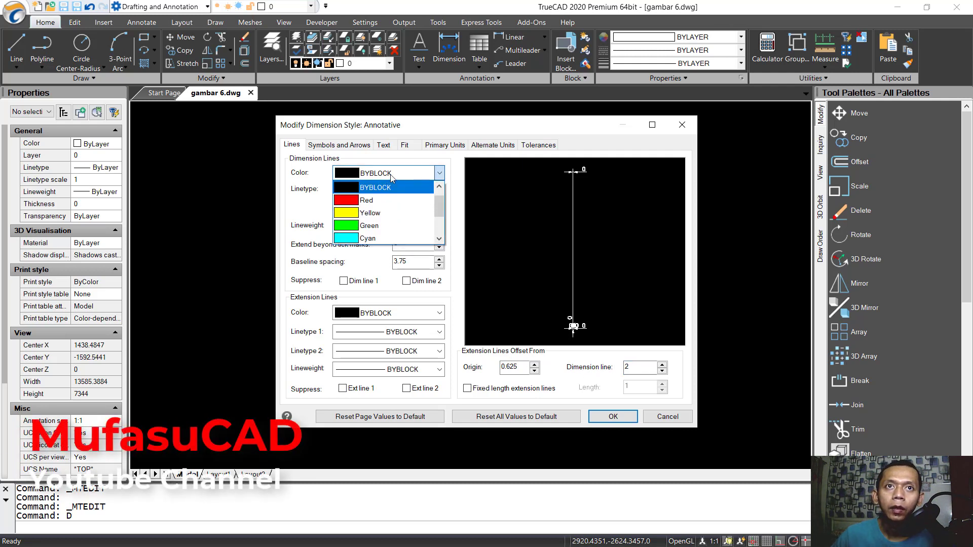
{"action": "scroll", "coordinate": [386, 213], "scroll_direction": "down", "scroll_amount": 4}
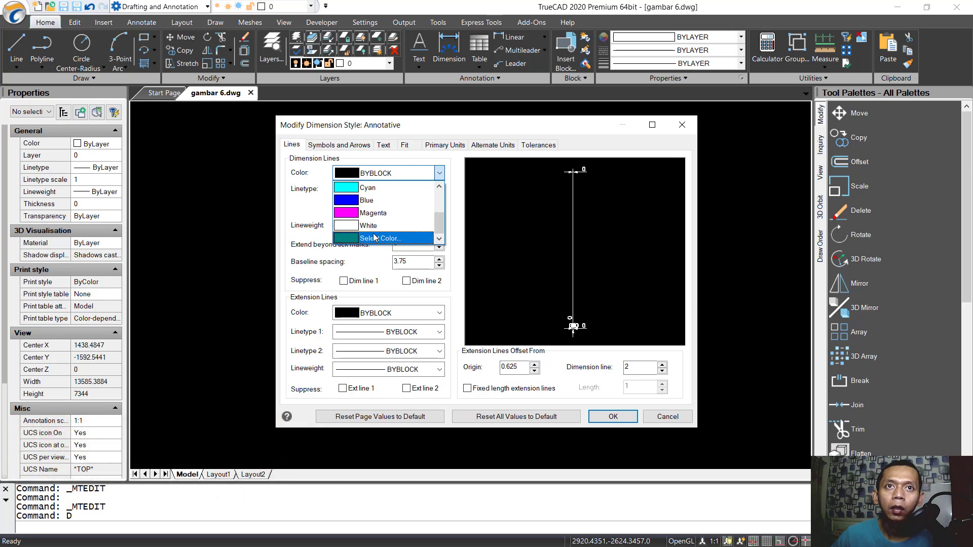
{"action": "left_click", "coordinate": [375, 239]}
{"action": "left_click", "coordinate": [213, 300]}
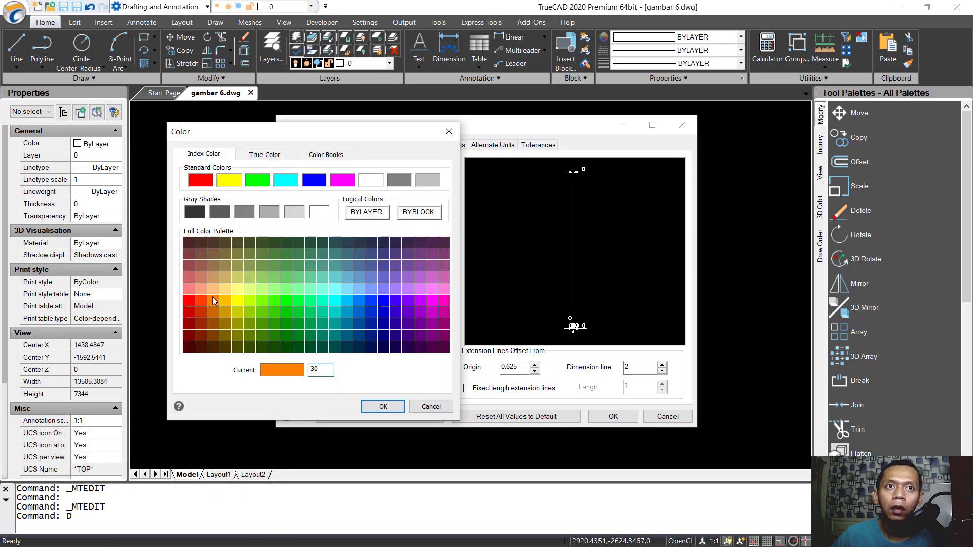
{"action": "left_click", "coordinate": [384, 407]}
{"action": "left_click", "coordinate": [368, 318]}
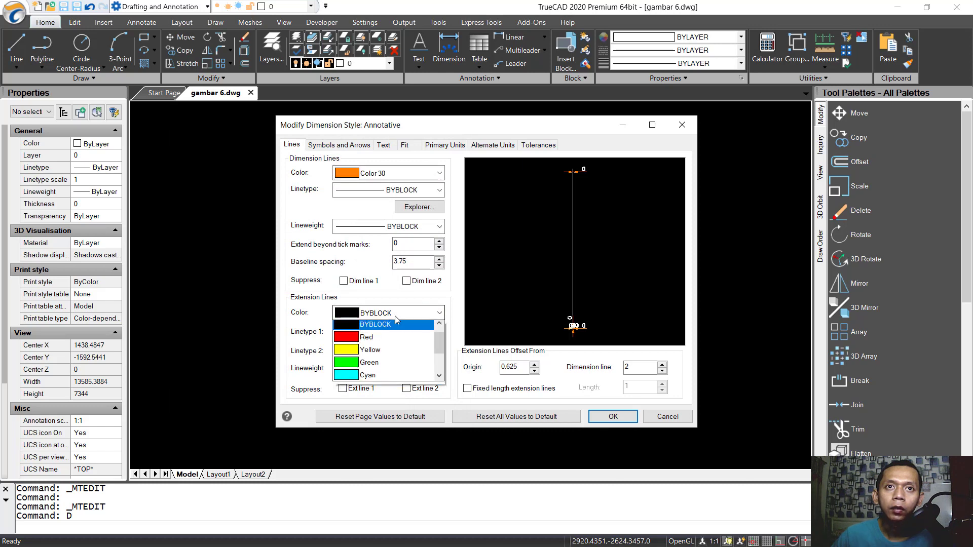
{"action": "scroll", "coordinate": [393, 349], "scroll_direction": "down", "scroll_amount": 2}
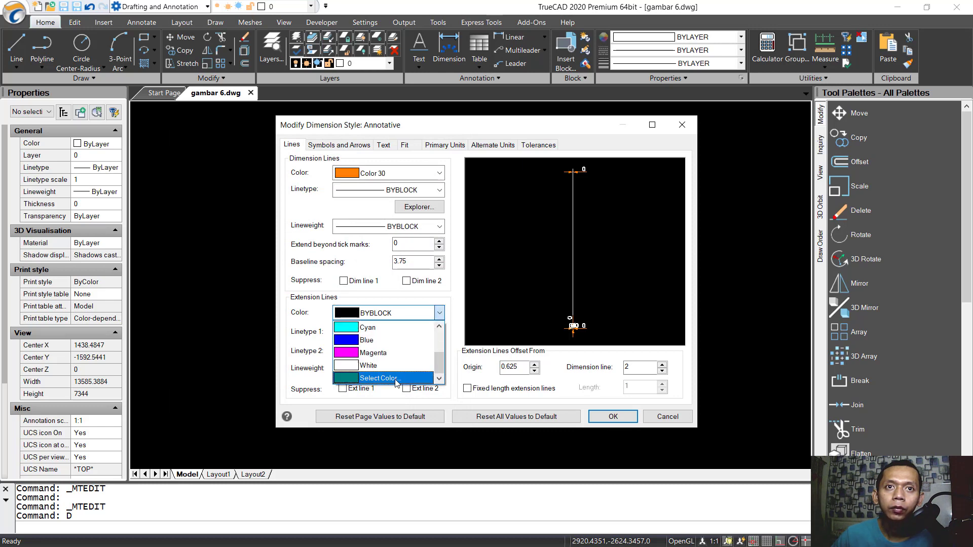
{"action": "left_click", "coordinate": [395, 378]}
{"action": "left_click", "coordinate": [214, 302]}
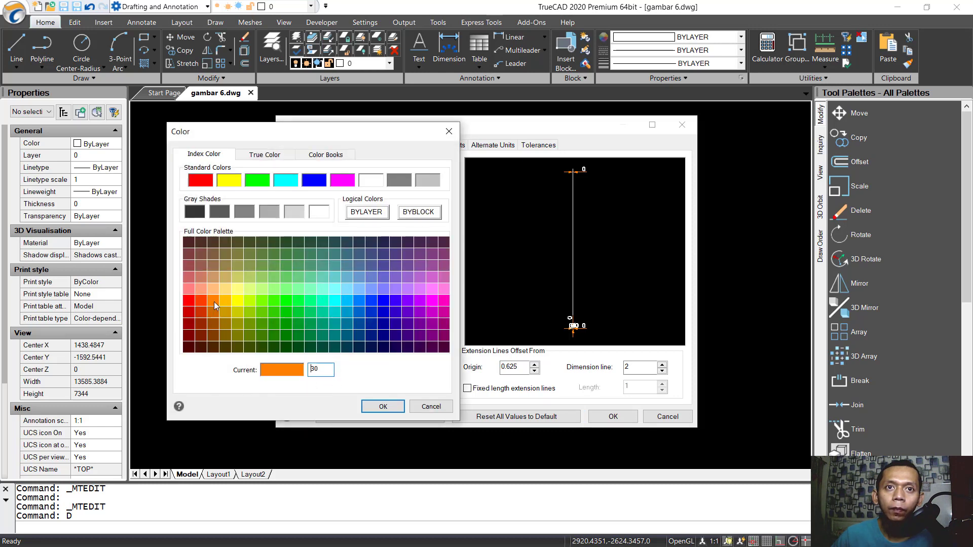
{"action": "left_click", "coordinate": [383, 407]}
Make the Annotative dimension text colour green
{"action": "left_click", "coordinate": [384, 145]}
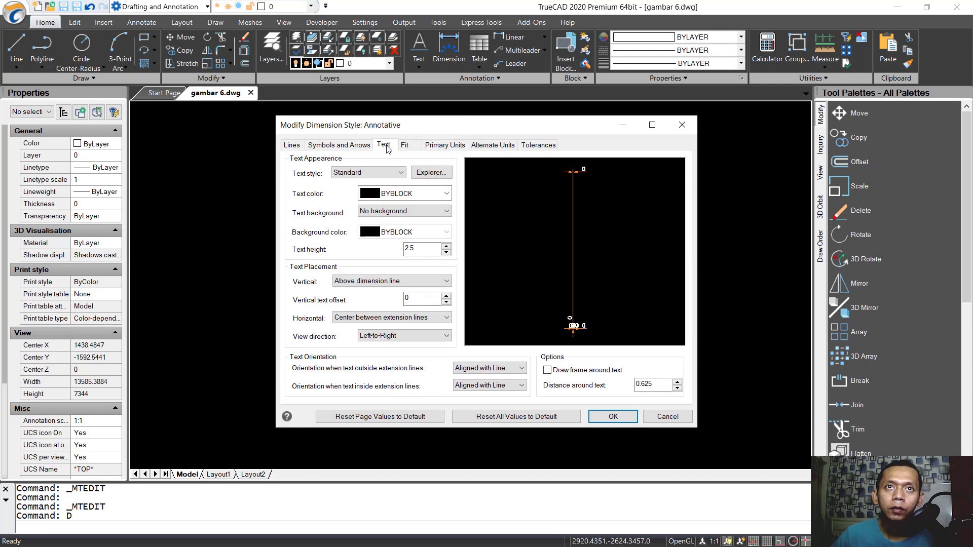
{"action": "left_click", "coordinate": [392, 195]}
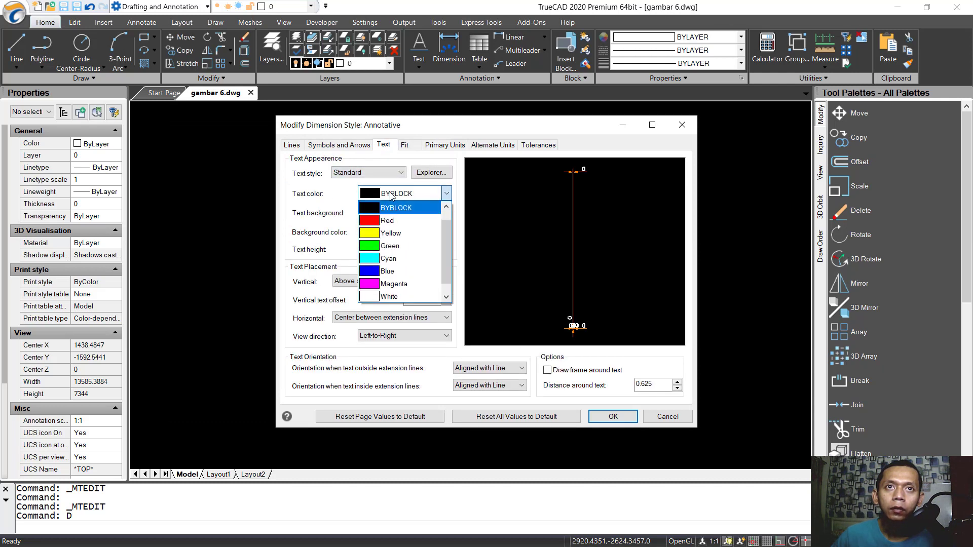
{"action": "left_click", "coordinate": [391, 233]}
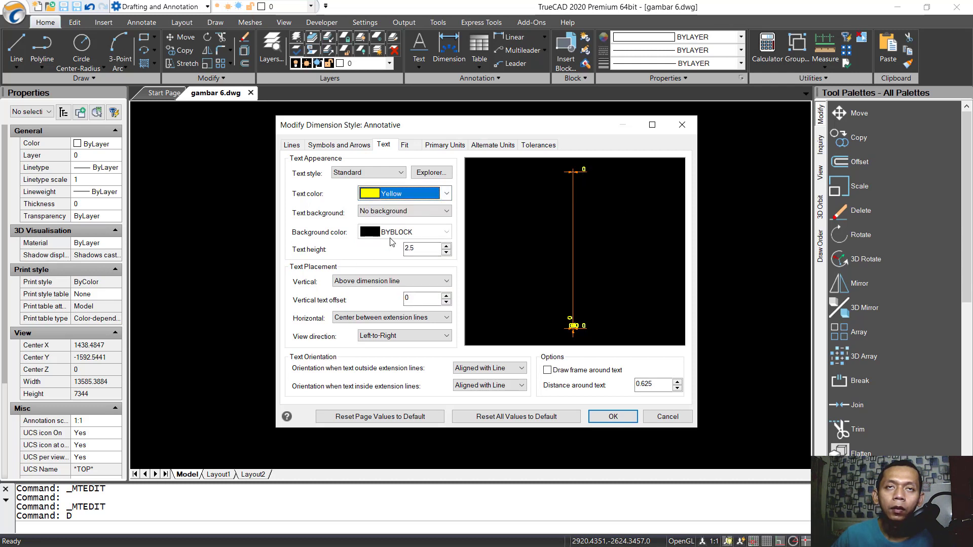
{"action": "left_click", "coordinate": [405, 195]}
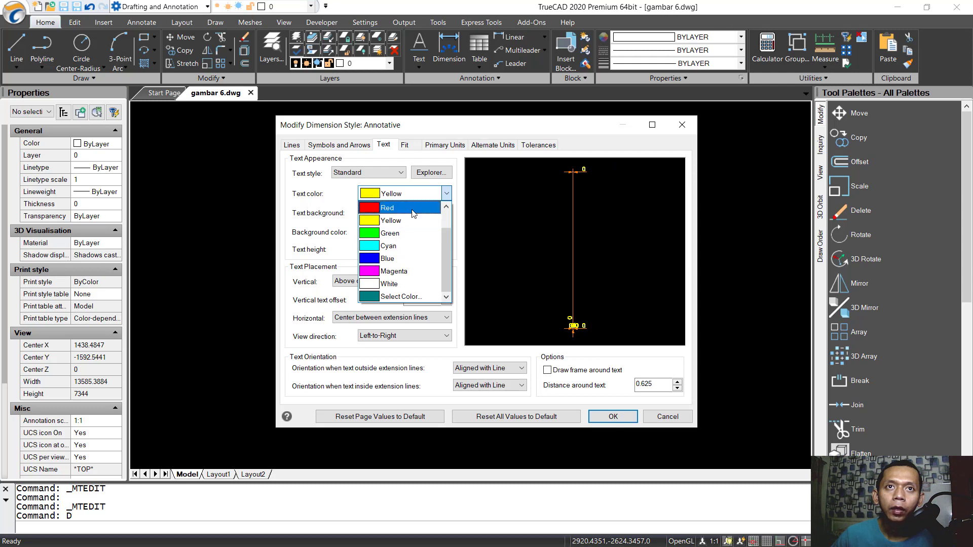
{"action": "left_click", "coordinate": [391, 233]}
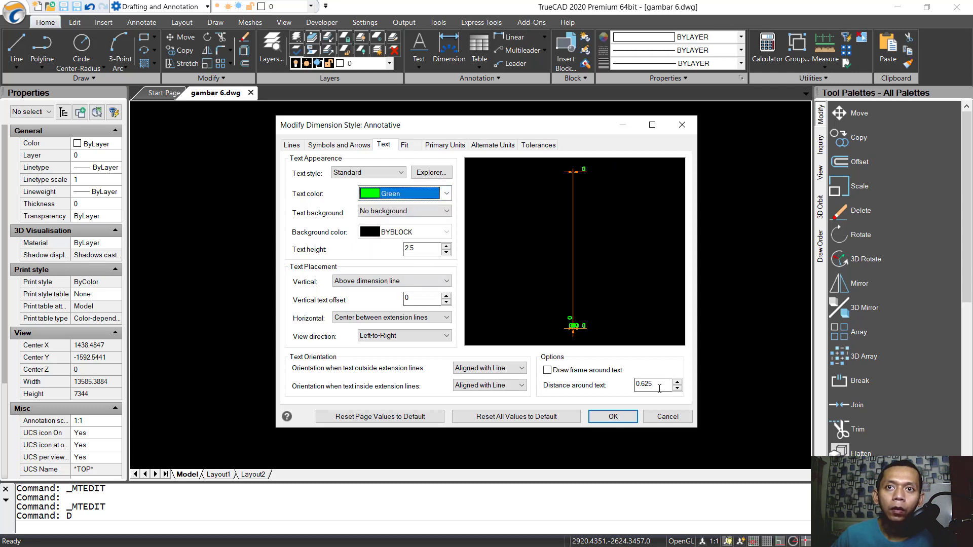
Set the distance around text to 2, save the style and close the manager
{"action": "left_click_drag", "start_coordinate": [668, 388], "coordinate": [635, 387]}
{"action": "type", "text": "2"}
{"action": "left_click", "coordinate": [616, 418]}
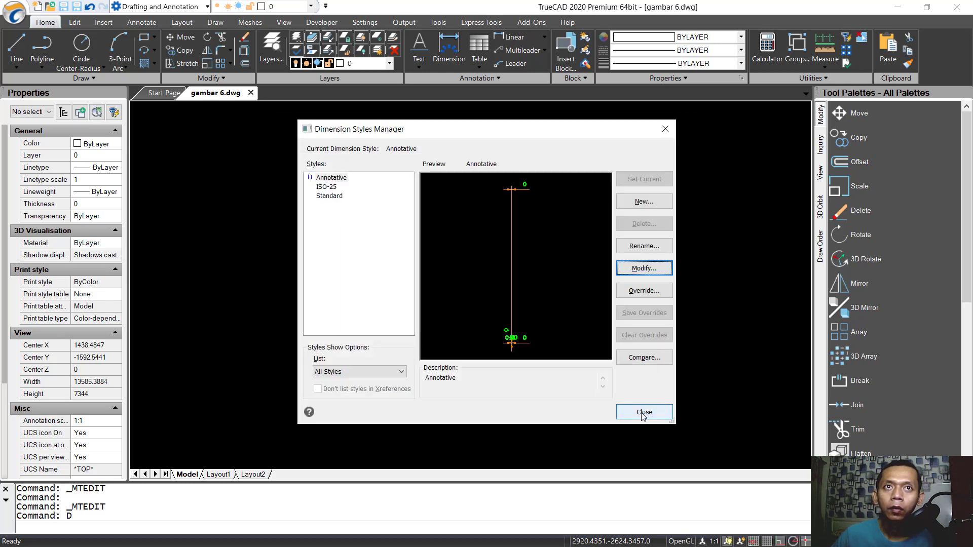
{"action": "left_click", "coordinate": [643, 413]}
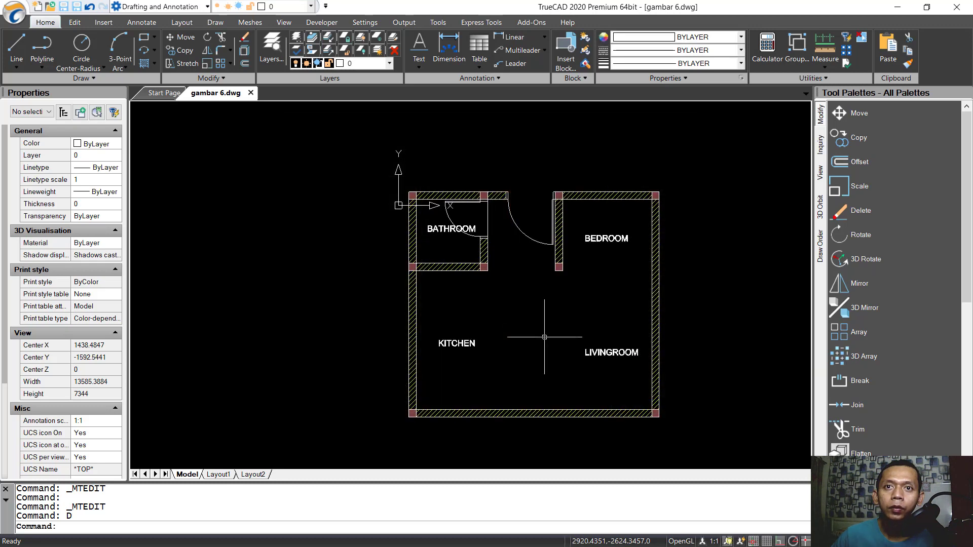
Set the annotation scale to 1:20
{"action": "left_click", "coordinate": [714, 542]}
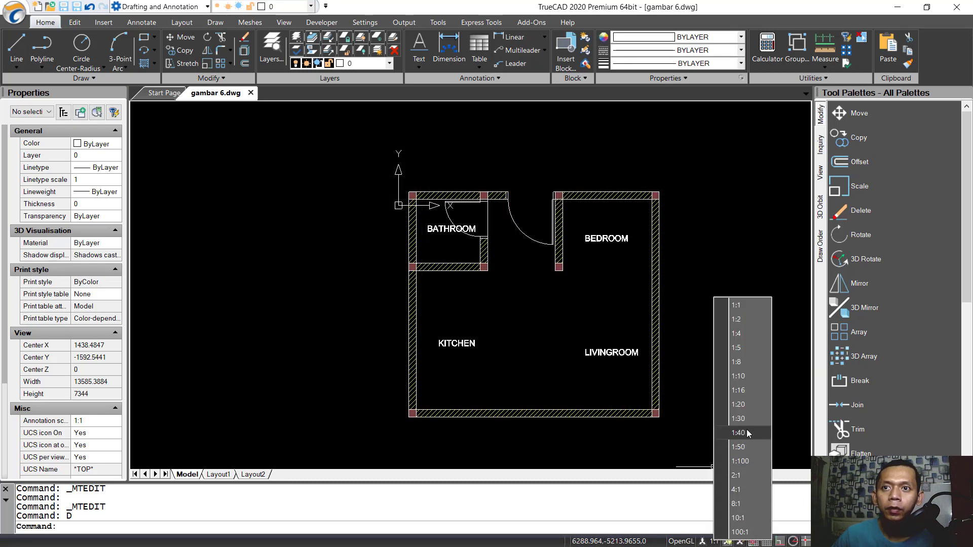
{"action": "left_click", "coordinate": [738, 405]}
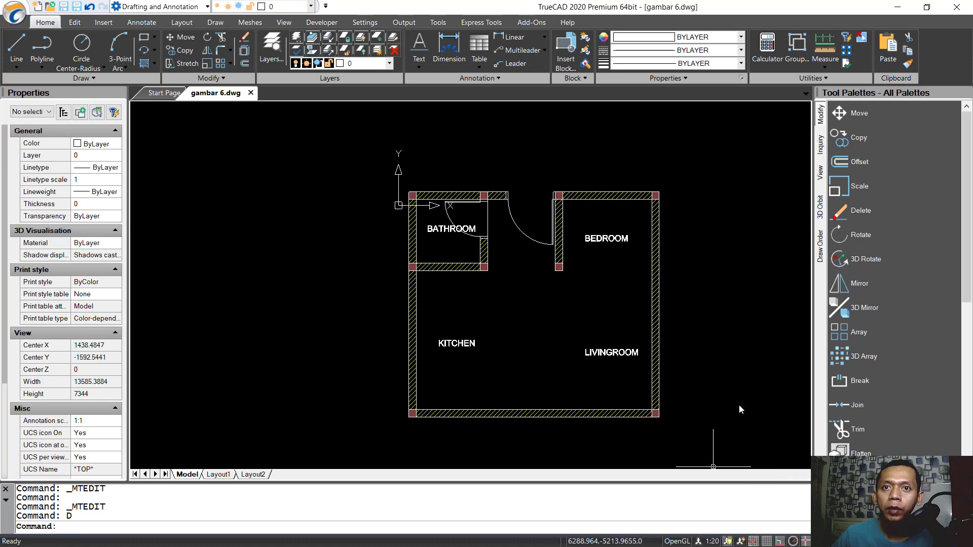
{"action": "middle_click_drag", "start_coordinate": [558, 435], "coordinate": [549, 400]}
Add a 5000 DIMLIN dimension below the bottom kitchen–living room wall
{"action": "type", "text": "DIMLINM"}
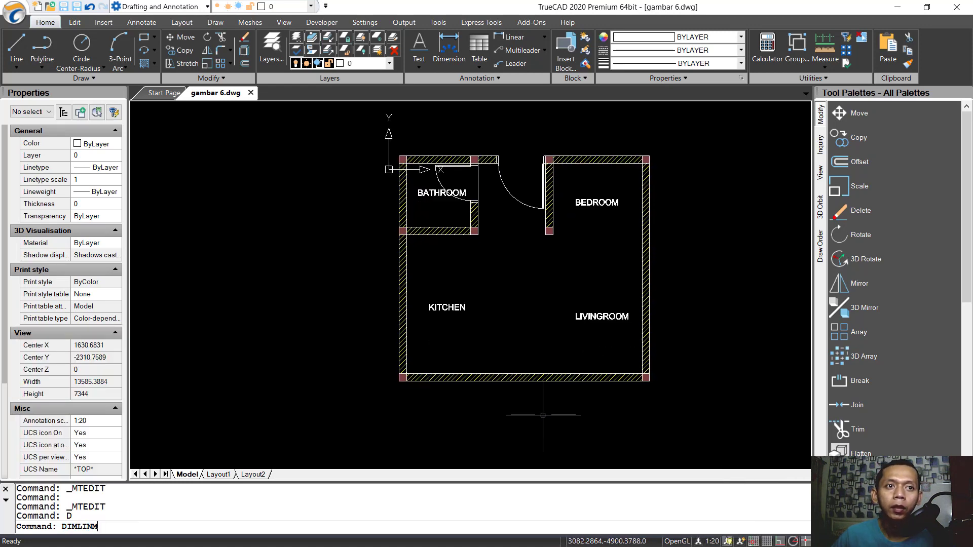
{"action": "key", "text": "BackSpace"}
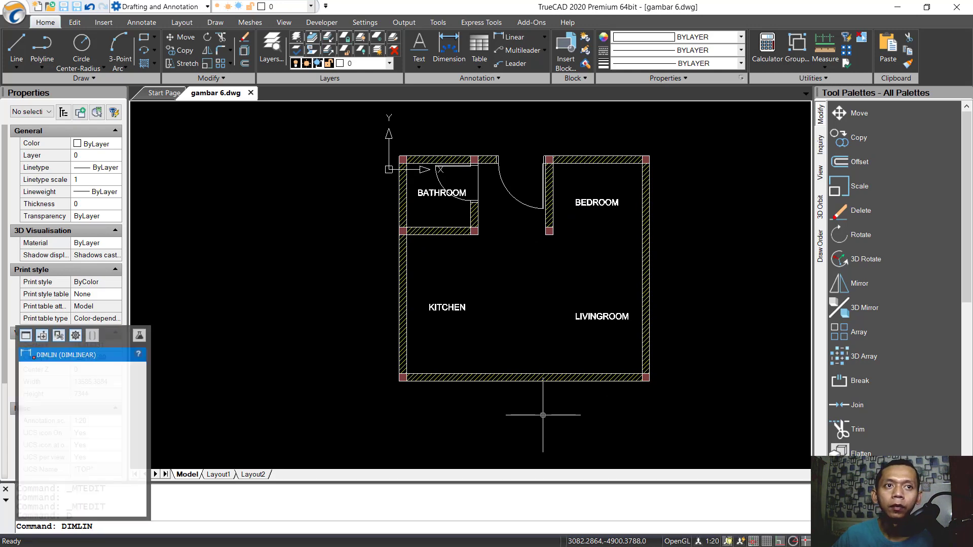
{"action": "key", "text": "Return"}
{"action": "scroll", "coordinate": [406, 393], "scroll_direction": "up", "scroll_amount": 3}
{"action": "left_click", "coordinate": [393, 366]}
{"action": "middle_click_drag", "start_coordinate": [580, 390], "coordinate": [443, 398]}
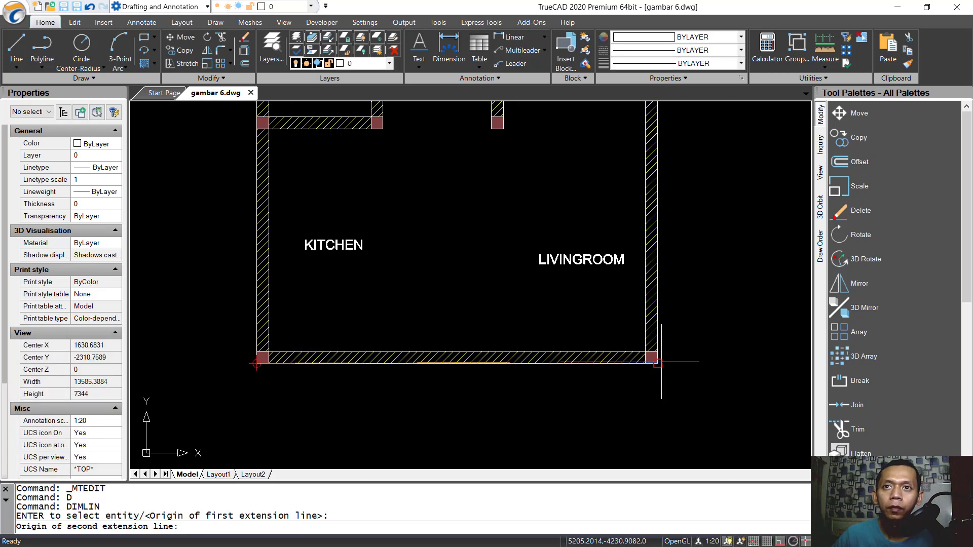
{"action": "left_click", "coordinate": [657, 362]}
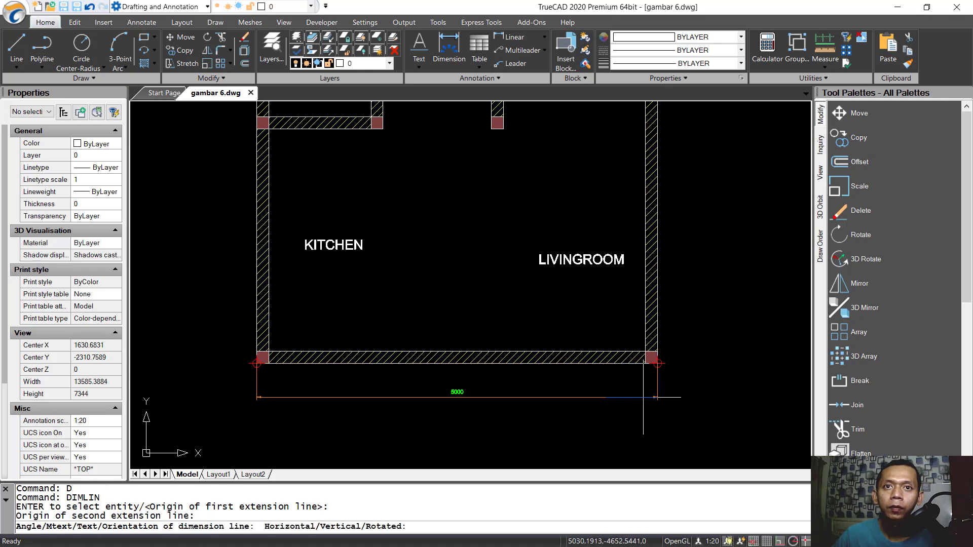
{"action": "left_click", "coordinate": [457, 396]}
{"action": "scroll", "coordinate": [458, 389], "scroll_direction": "up", "scroll_amount": 2}
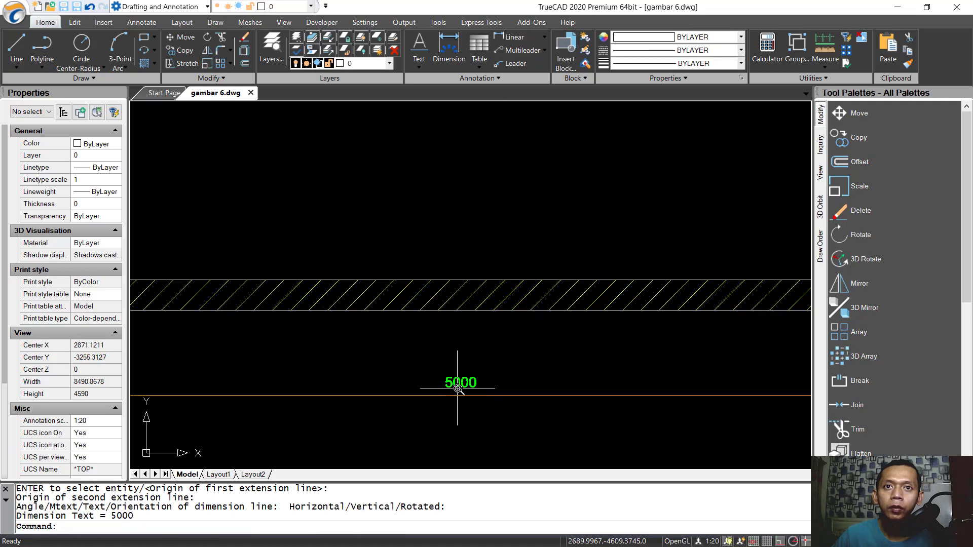
{"action": "scroll", "coordinate": [458, 389], "scroll_direction": "down", "scroll_amount": 2}
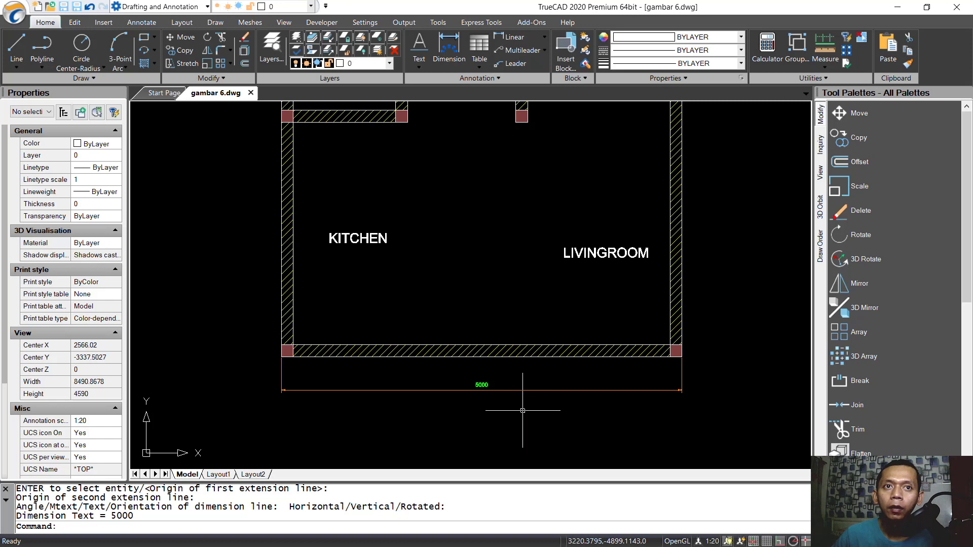
{"action": "middle_click_drag", "start_coordinate": [523, 411], "coordinate": [532, 402]}
{"action": "type", "text": "D"}
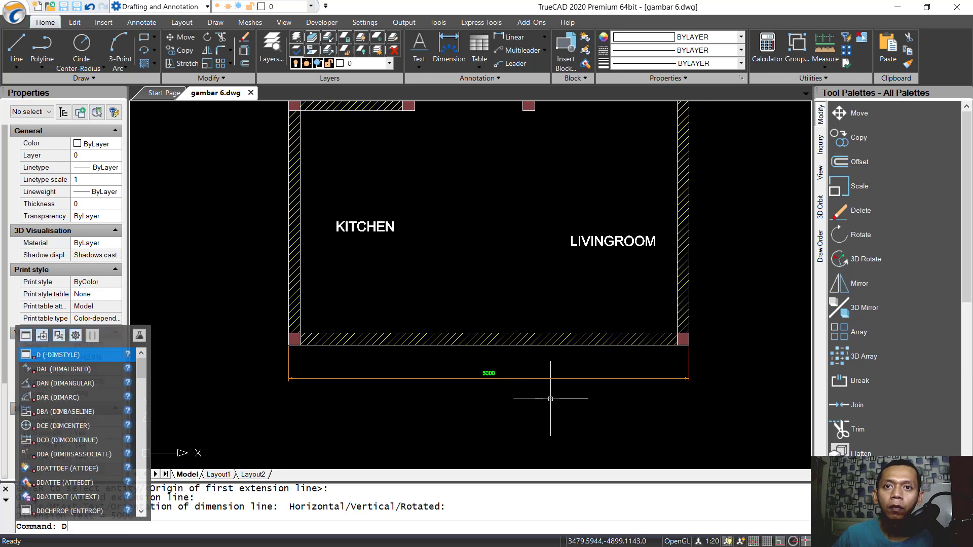
{"action": "key", "text": "Return"}
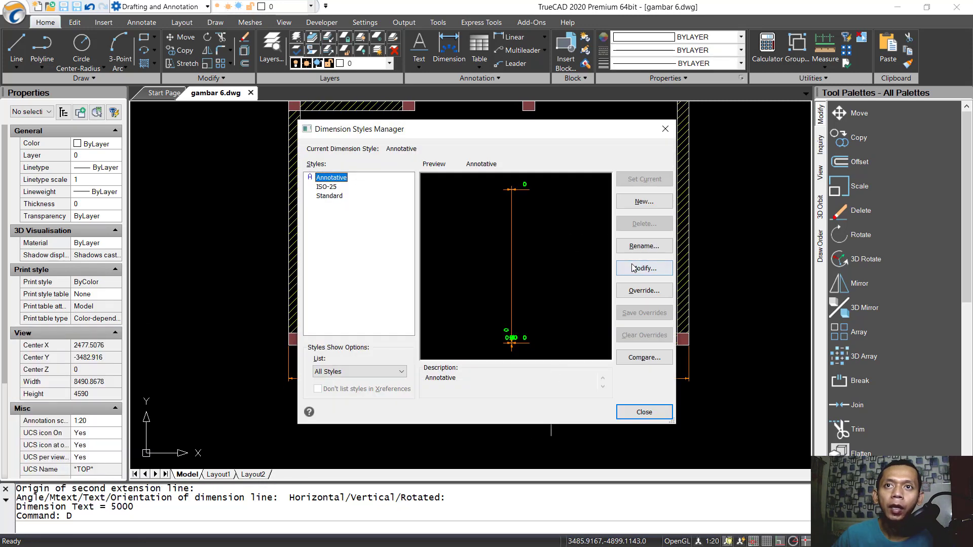
Centre the Annotative dimension text vertically on the dimension line
{"action": "left_click", "coordinate": [640, 268]}
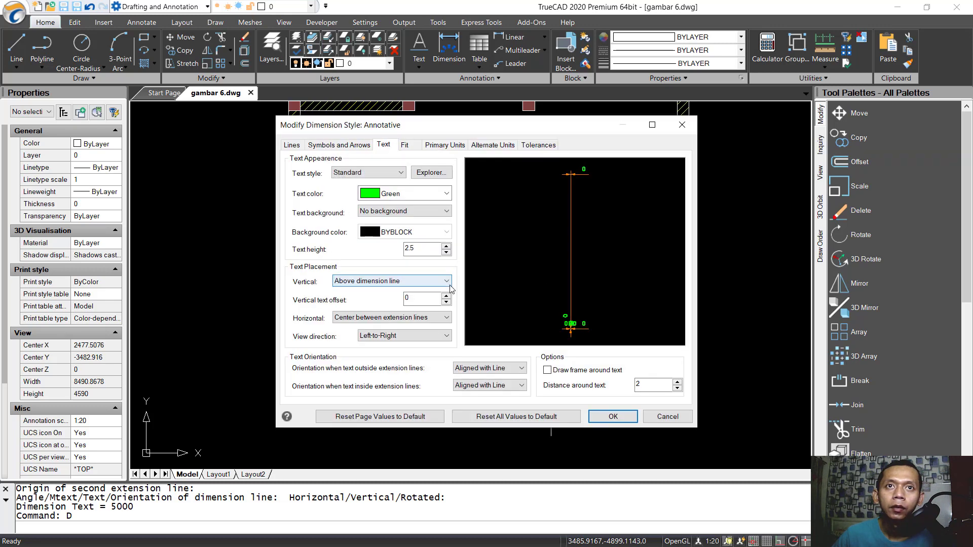
{"action": "left_click", "coordinate": [412, 281]}
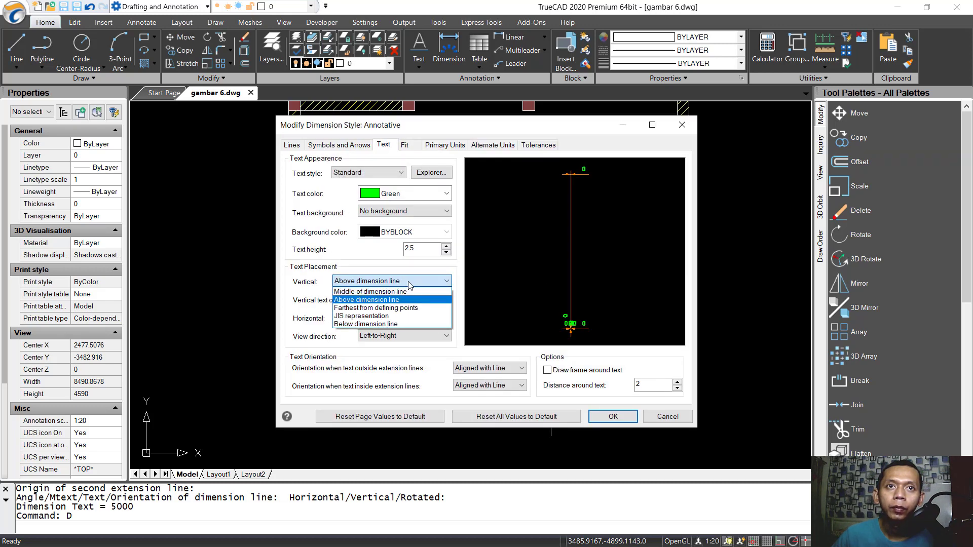
{"action": "left_click", "coordinate": [385, 292]}
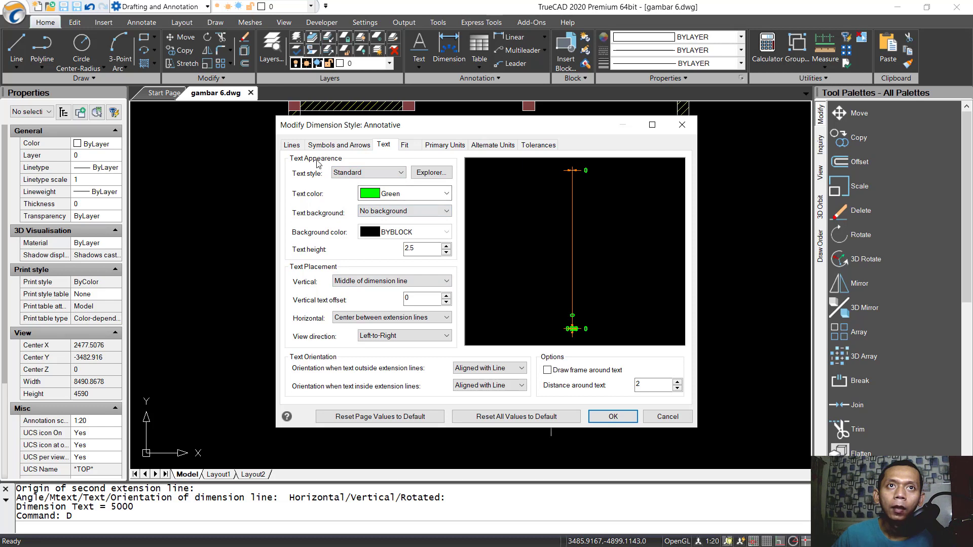
Set the dimension line offset and the gap around text both to 4, then save and close
{"action": "left_click", "coordinate": [292, 146]}
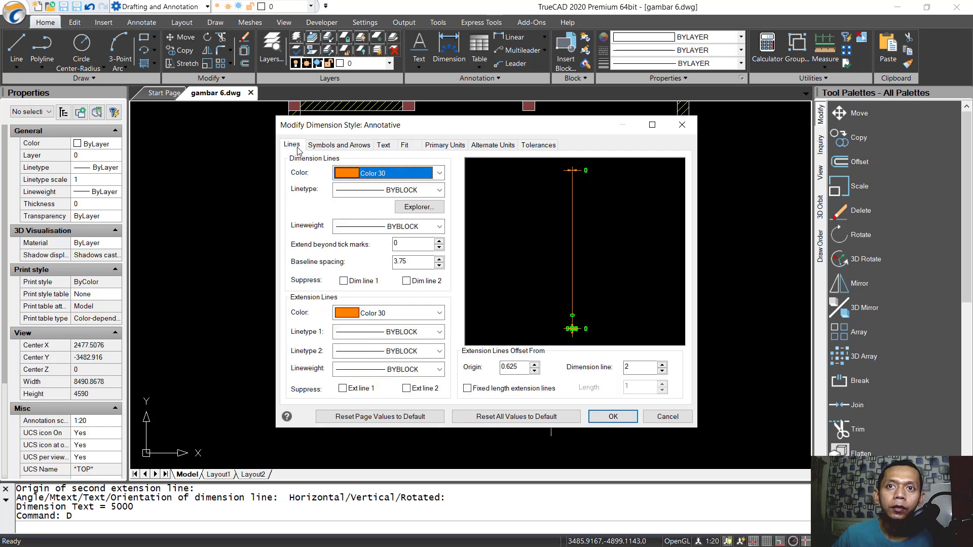
{"action": "left_click", "coordinate": [627, 367]}
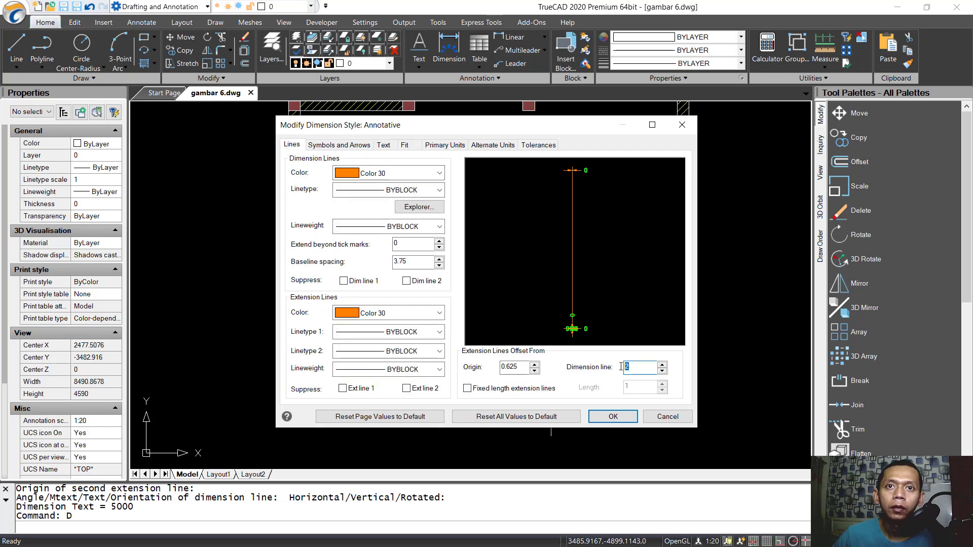
{"action": "type", "text": "4"}
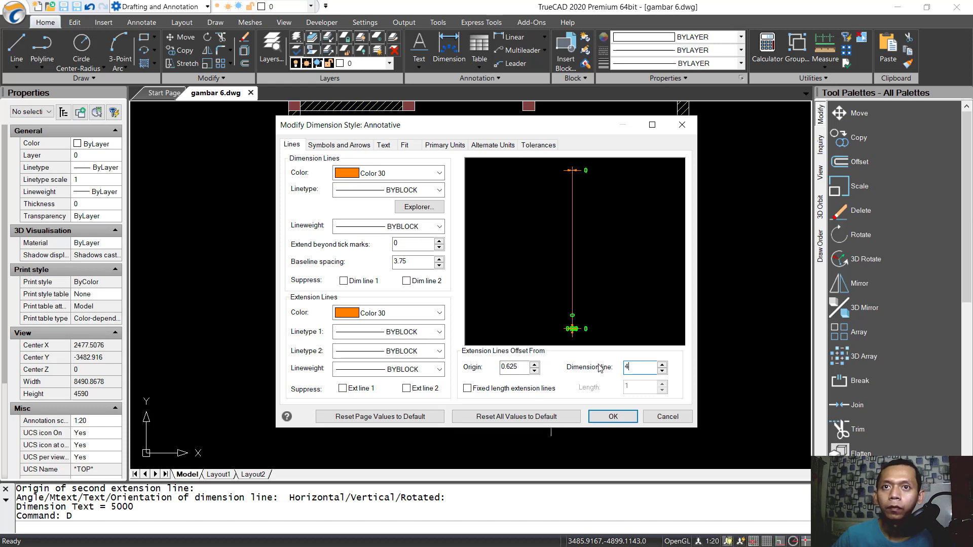
{"action": "left_click", "coordinate": [383, 145]}
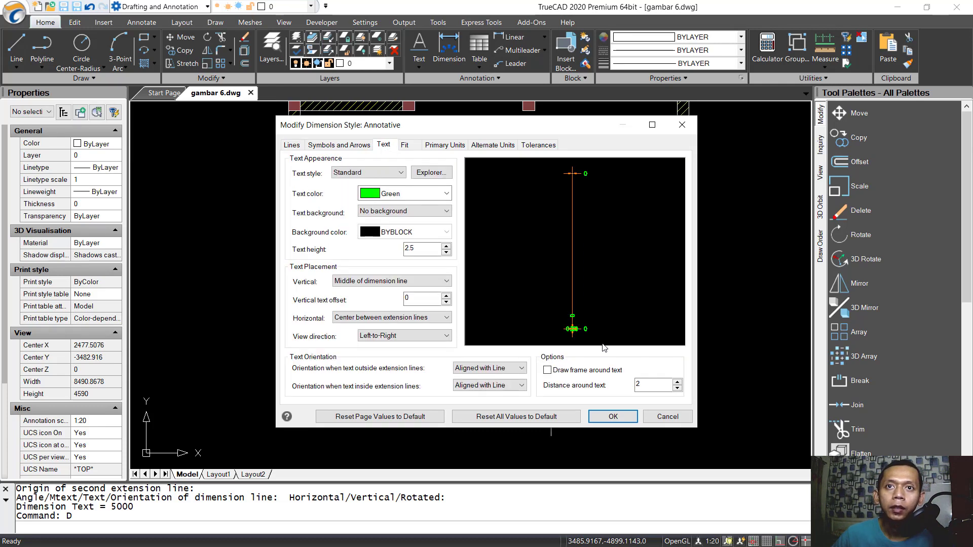
{"action": "double_click", "coordinate": [650, 385]}
{"action": "type", "text": "4"}
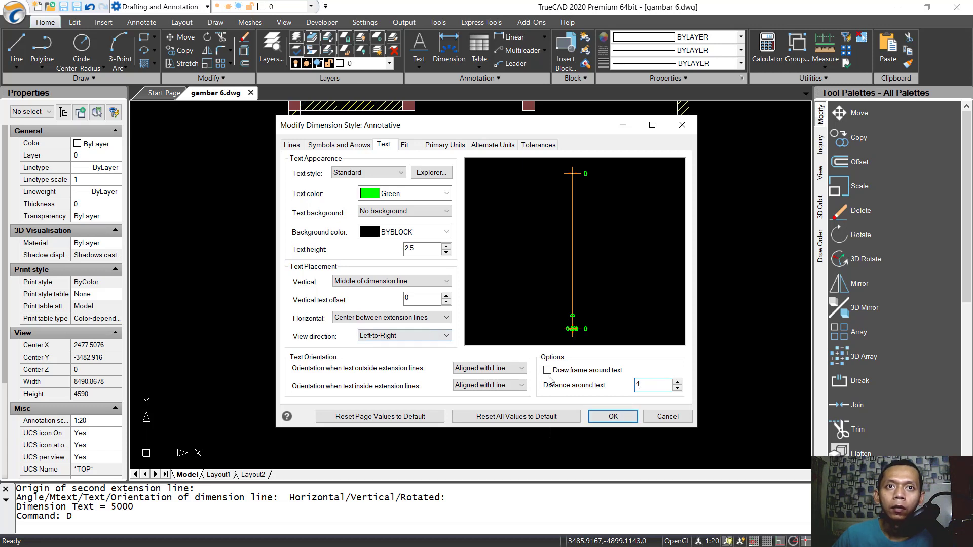
{"action": "left_click", "coordinate": [614, 416]}
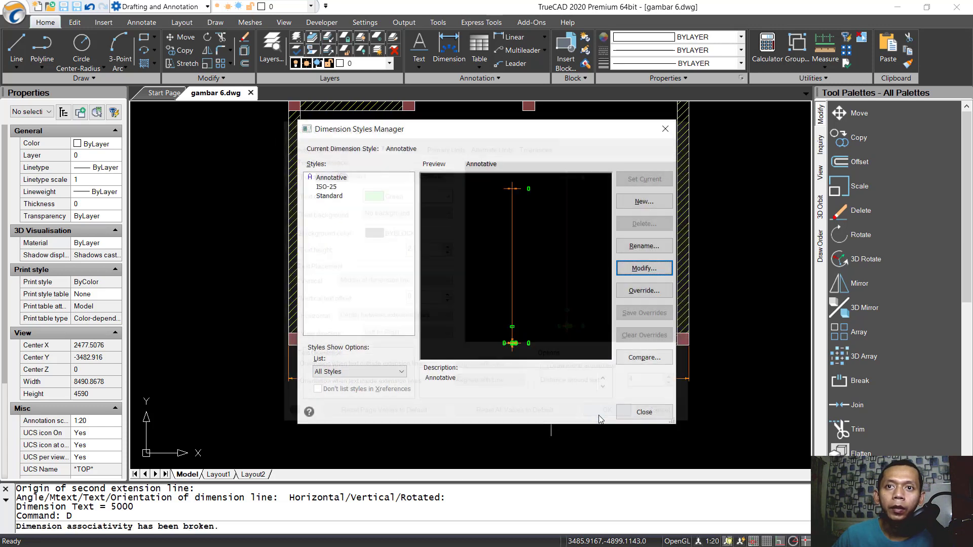
{"action": "left_click", "coordinate": [644, 413]}
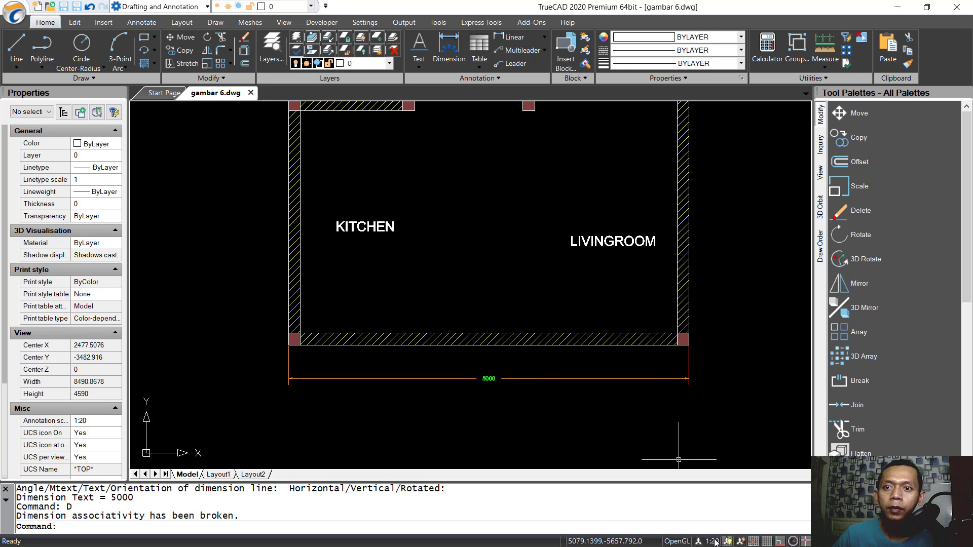
Set the annotation scale to 1:50
{"action": "left_click", "coordinate": [712, 541]}
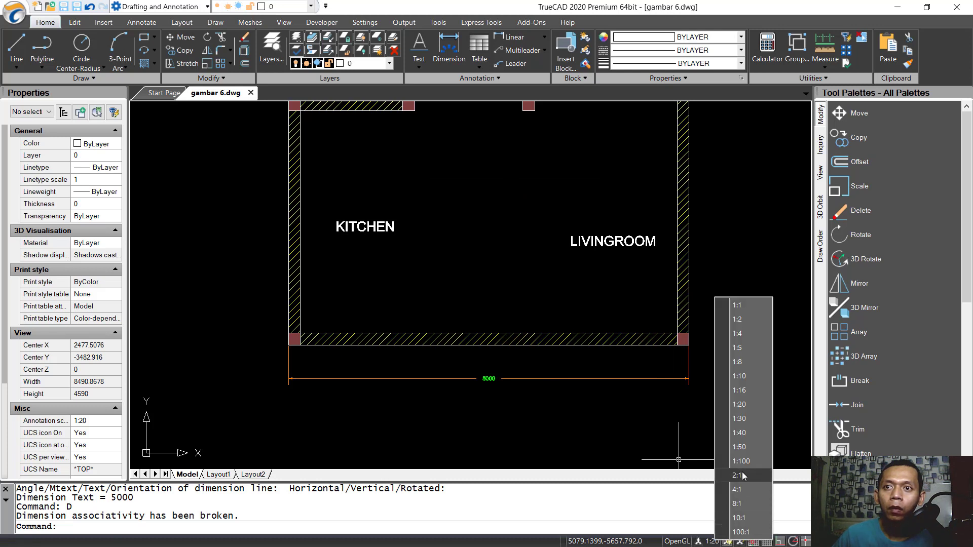
{"action": "left_click", "coordinate": [744, 445]}
{"action": "middle_click_drag", "start_coordinate": [532, 413], "coordinate": [530, 374]}
Redraw the 5000 dimension between the bottom wall's corners at the new scale
{"action": "type", "text": "D"}
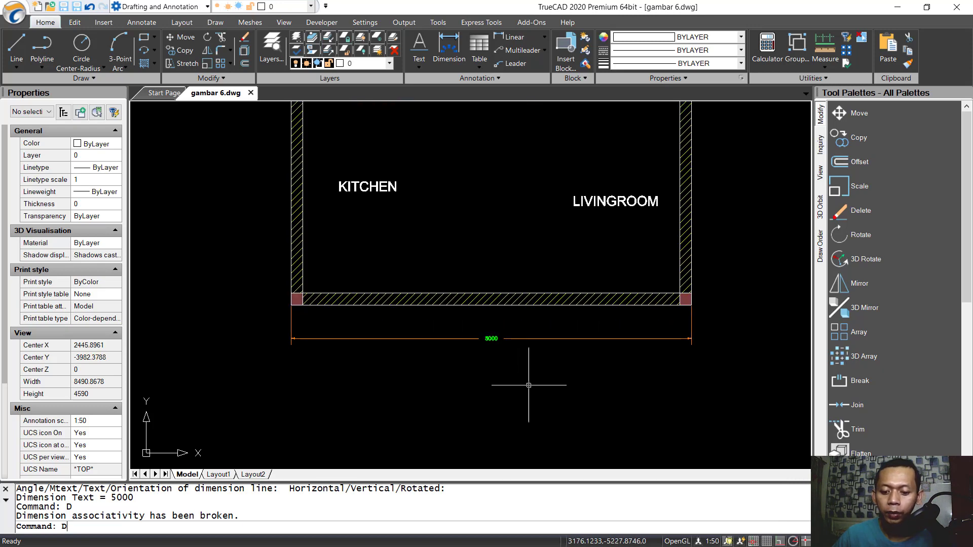
{"action": "type", "text": "IMLIM"}
{"action": "key", "text": "Return"}
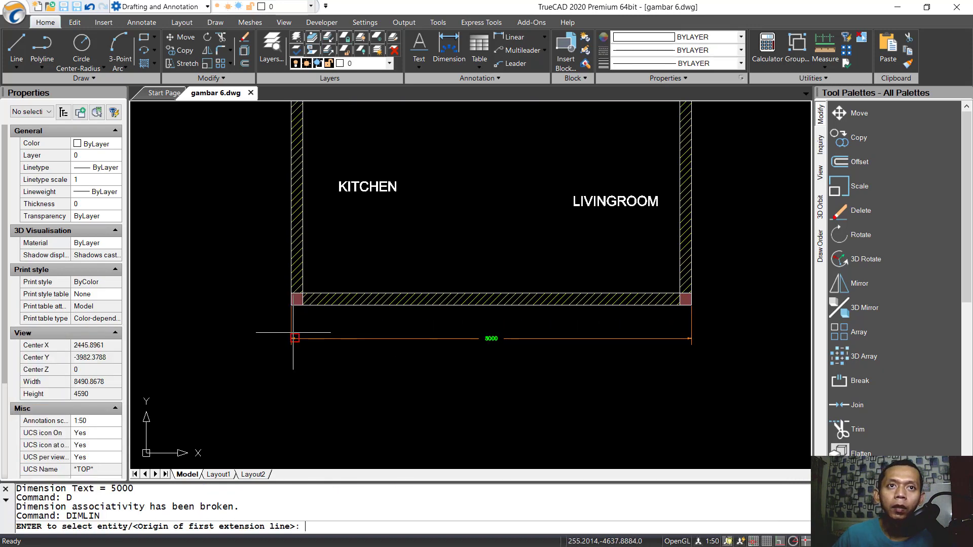
{"action": "scroll", "coordinate": [292, 305], "scroll_direction": "up", "scroll_amount": 5}
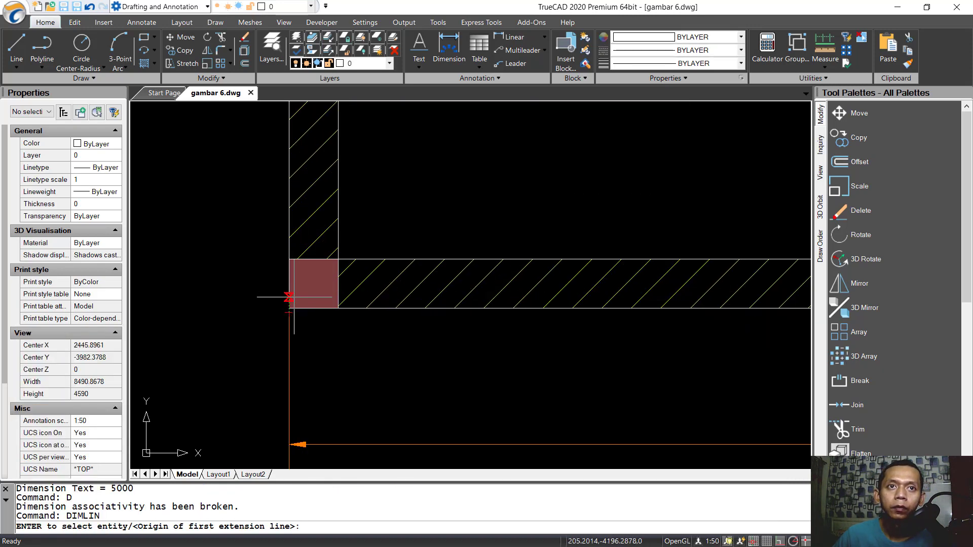
{"action": "left_click", "coordinate": [289, 307]}
{"action": "scroll", "coordinate": [436, 349], "scroll_direction": "down", "scroll_amount": 4}
{"action": "scroll", "coordinate": [660, 320], "scroll_direction": "up", "scroll_amount": 3}
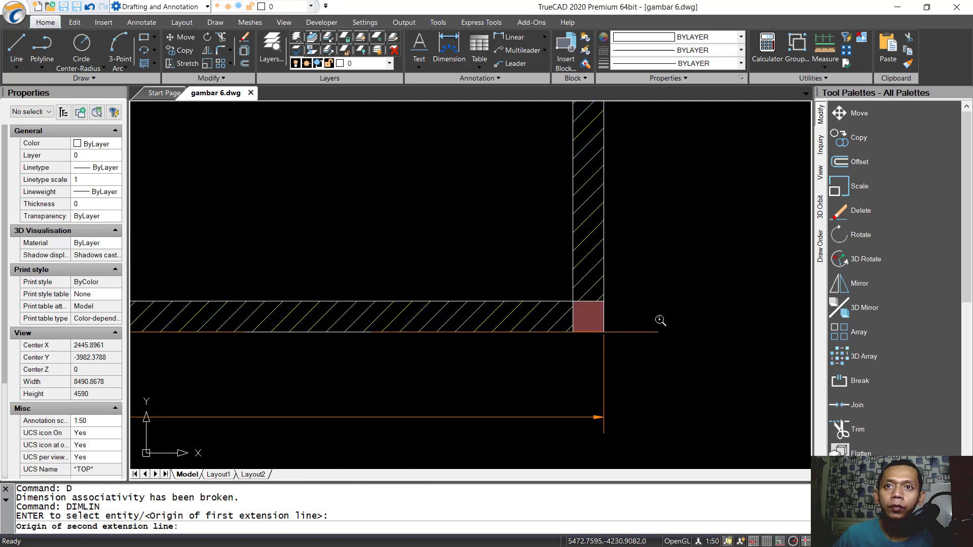
{"action": "left_click", "coordinate": [604, 330]}
{"action": "scroll", "coordinate": [583, 355], "scroll_direction": "down", "scroll_amount": 4}
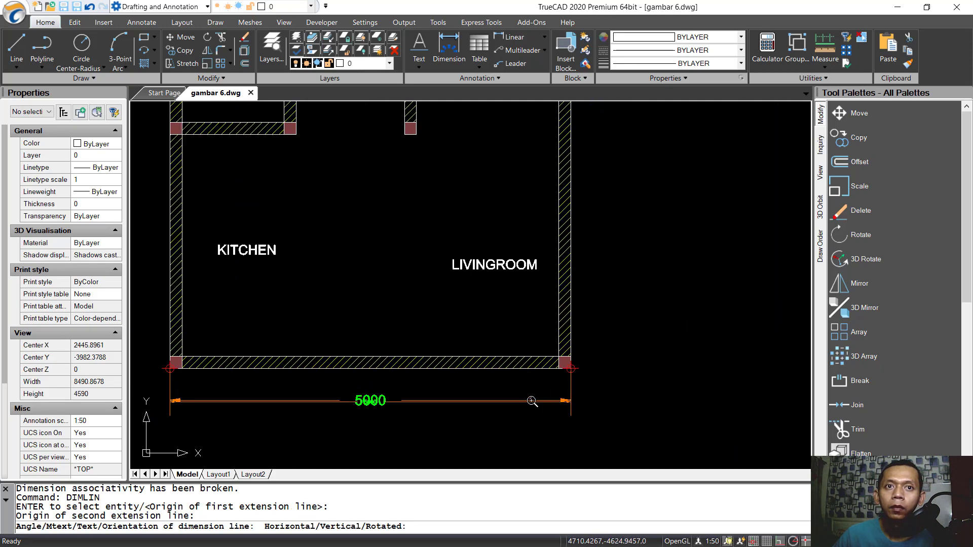
{"action": "middle_click_drag", "start_coordinate": [521, 427], "coordinate": [561, 394]}
{"action": "left_click", "coordinate": [537, 383]}
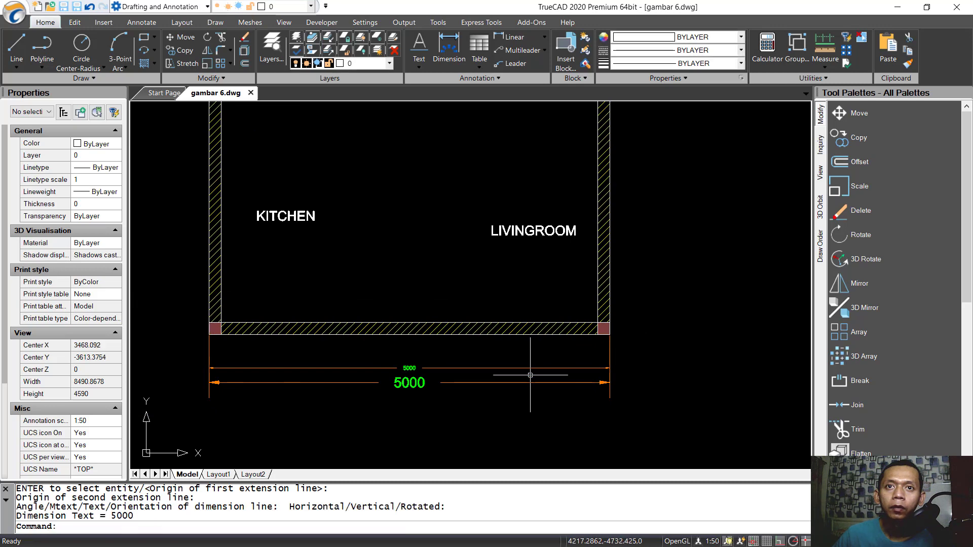
Delete the old small 5000 dimension and reposition the new dimension's text
{"action": "left_click", "coordinate": [535, 369]}
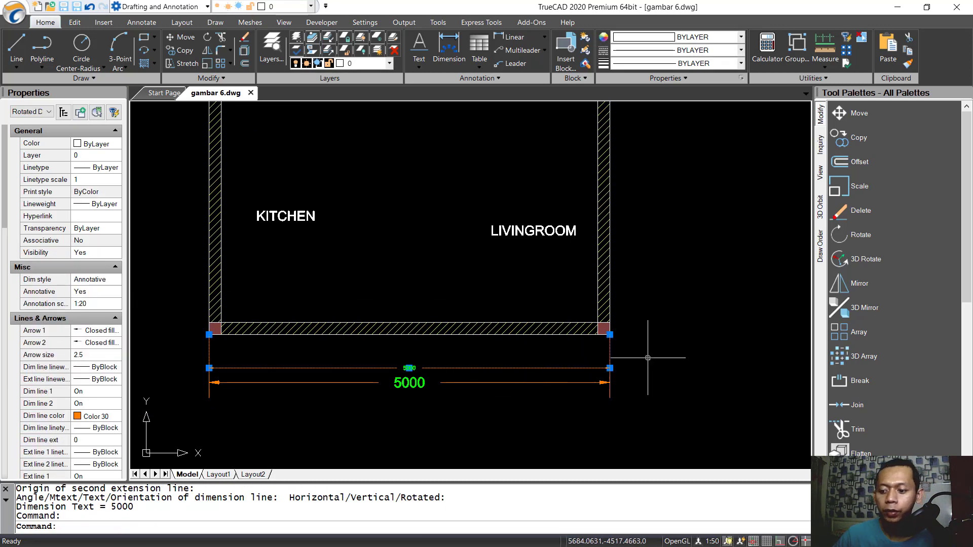
{"action": "key", "text": "Delete"}
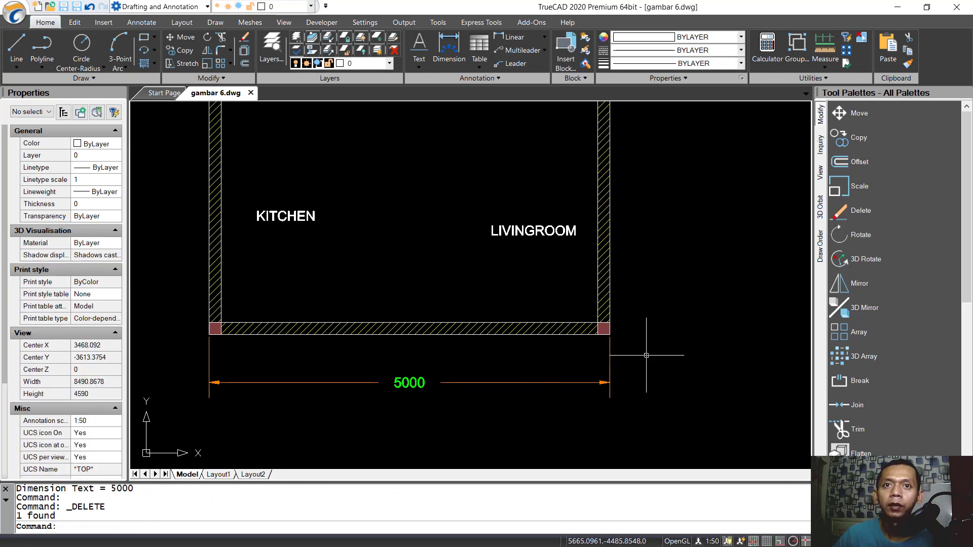
{"action": "left_click", "coordinate": [496, 383]}
{"action": "scroll", "coordinate": [408, 383], "scroll_direction": "up", "scroll_amount": 4}
{"action": "left_click", "coordinate": [420, 383]}
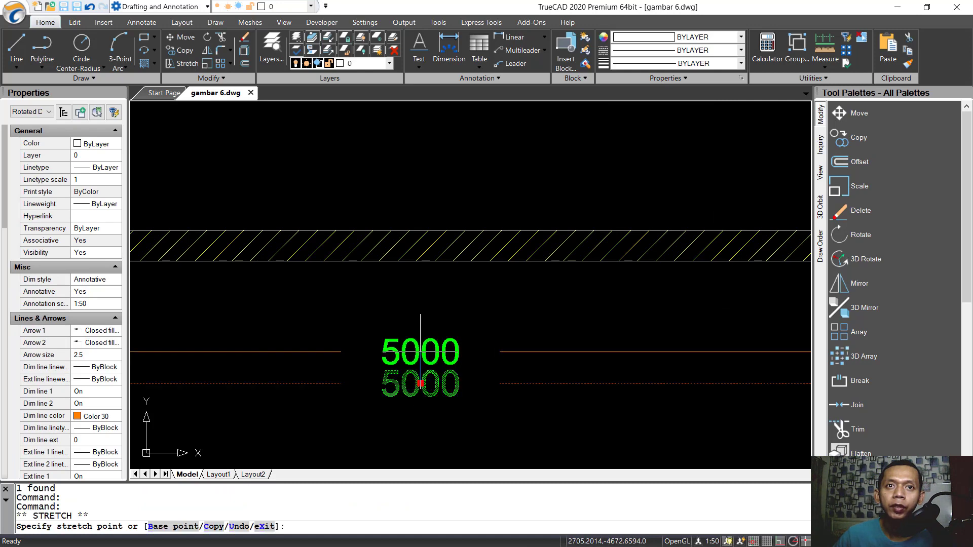
{"action": "left_click", "coordinate": [420, 340]}
{"action": "scroll", "coordinate": [581, 348], "scroll_direction": "down", "scroll_amount": 4}
{"action": "key", "text": "Escape"}
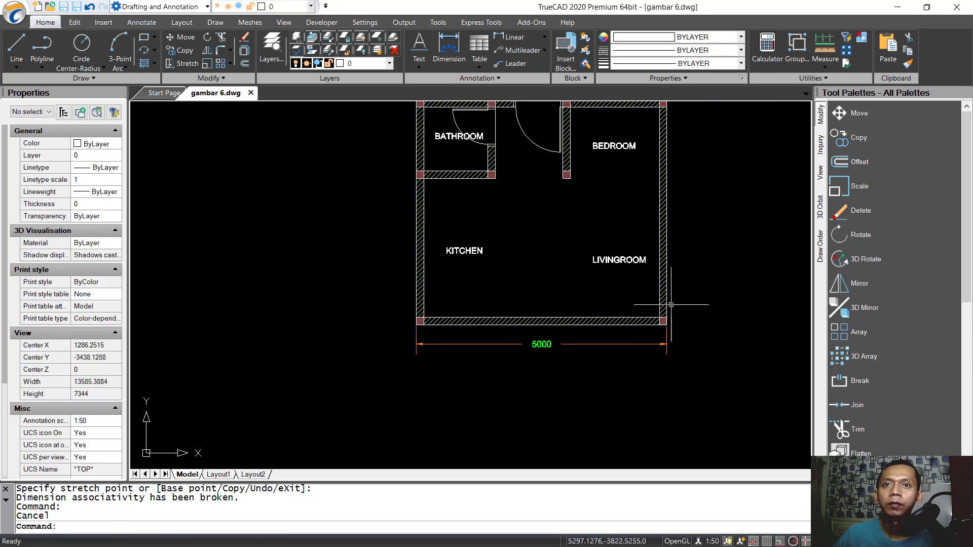
{"action": "middle_click_drag", "start_coordinate": [581, 349], "coordinate": [519, 388]}
Add a 4500 dimension along the plan's right side
{"action": "type", "text": "DIMLIN"}
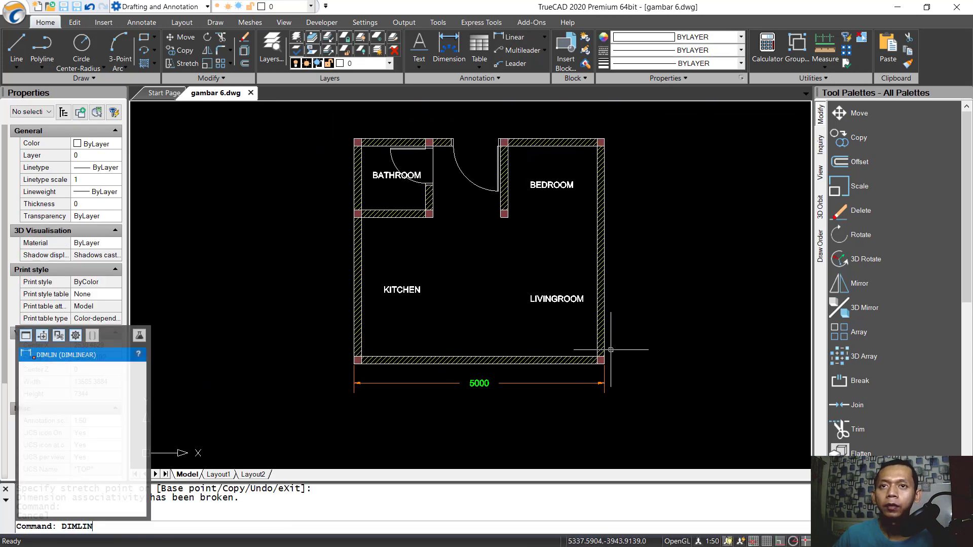
{"action": "key", "text": "Return"}
{"action": "scroll", "coordinate": [614, 352], "scroll_direction": "up", "scroll_amount": 5}
{"action": "left_click", "coordinate": [596, 373]}
{"action": "scroll", "coordinate": [618, 335], "scroll_direction": "down", "scroll_amount": 5}
{"action": "scroll", "coordinate": [562, 259], "scroll_direction": "up", "scroll_amount": 5}
{"action": "left_click", "coordinate": [551, 273]}
{"action": "scroll", "coordinate": [552, 272], "scroll_direction": "down", "scroll_amount": 5}
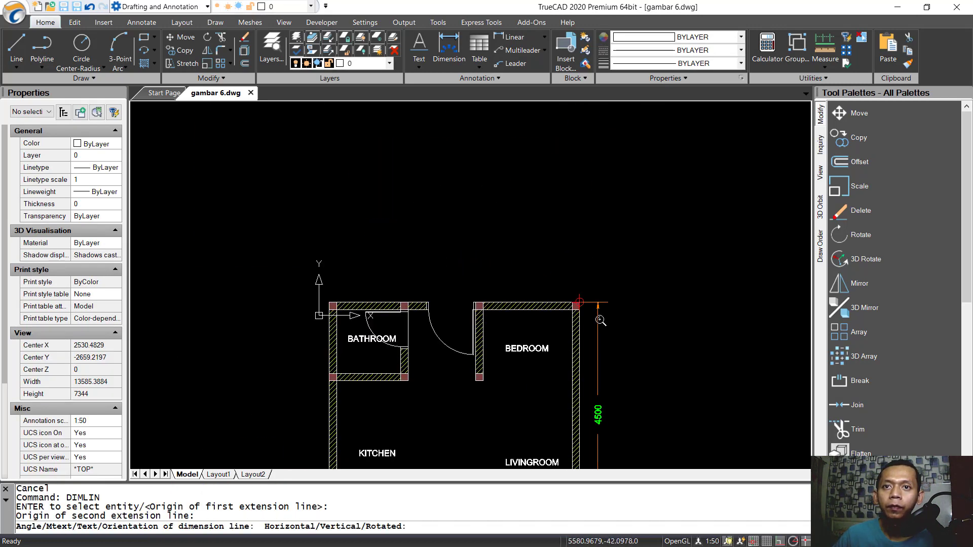
{"action": "scroll", "coordinate": [588, 213], "scroll_direction": "up", "scroll_amount": 2}
{"action": "left_click", "coordinate": [617, 205]}
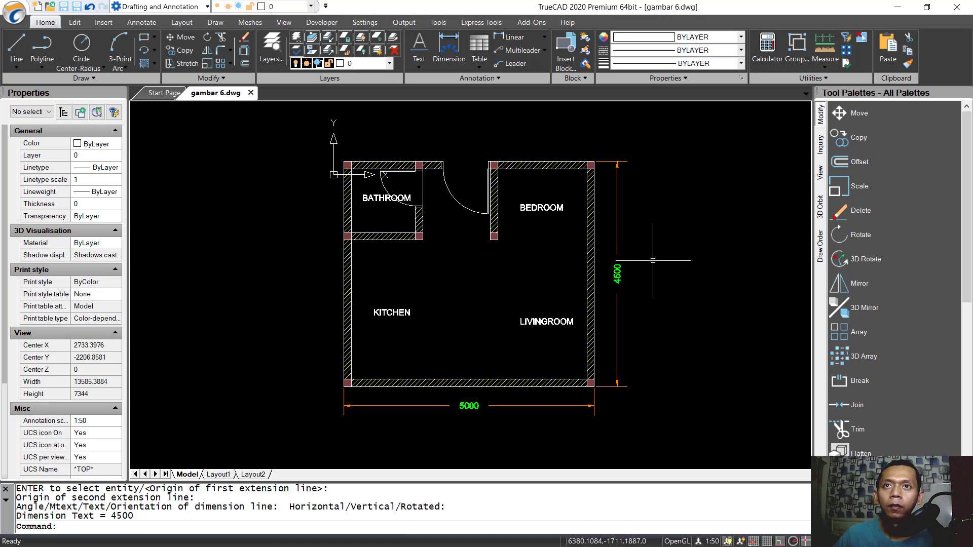
{"action": "scroll", "coordinate": [630, 267], "scroll_direction": "down", "scroll_amount": 2}
{"action": "scroll", "coordinate": [630, 182], "scroll_direction": "up", "scroll_amount": 4}
Add a 2000 dimension above the bedroom's top wall, measured to a column midpoint
{"action": "key", "text": "Return"}
{"action": "left_click", "coordinate": [630, 221]}
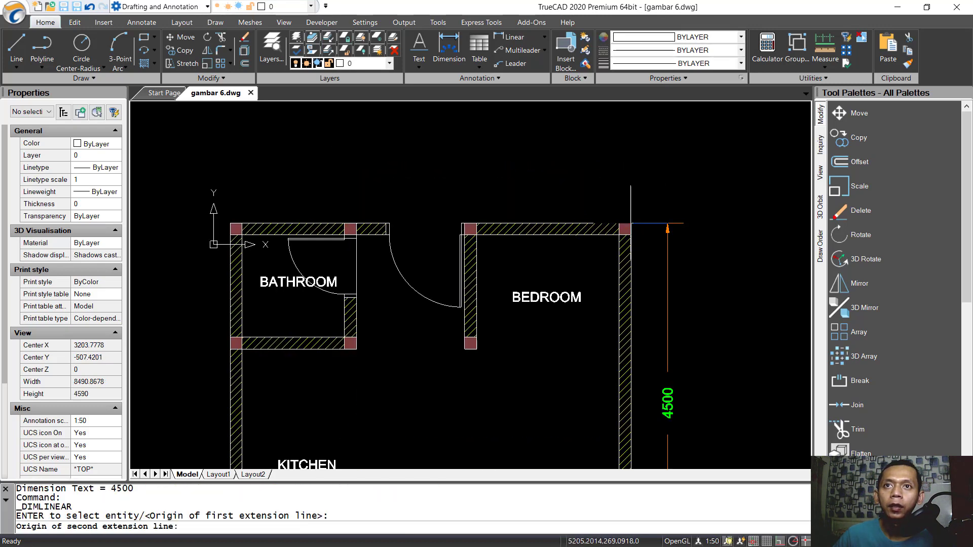
{"action": "scroll", "coordinate": [517, 206], "scroll_direction": "up", "scroll_amount": 3}
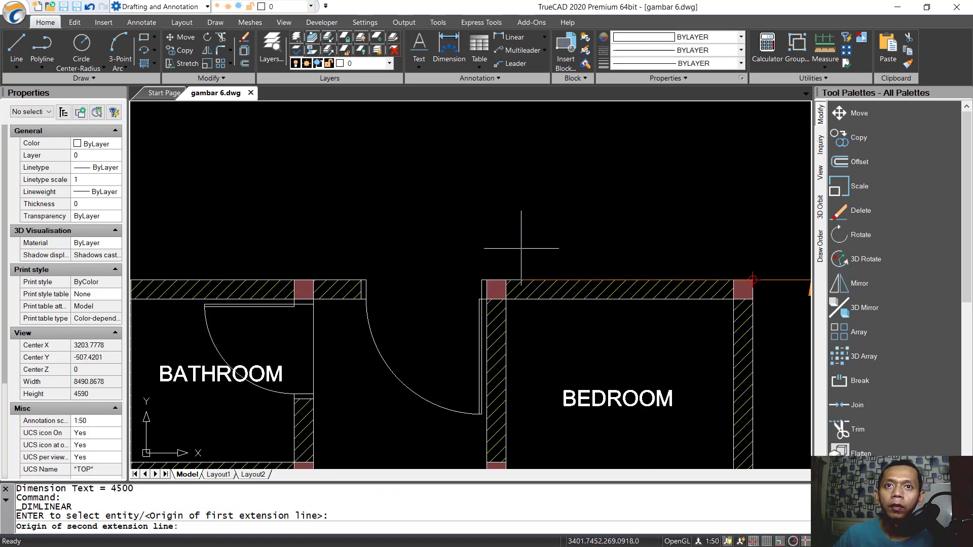
{"action": "right_click", "coordinate": [538, 202], "text": "shift"}
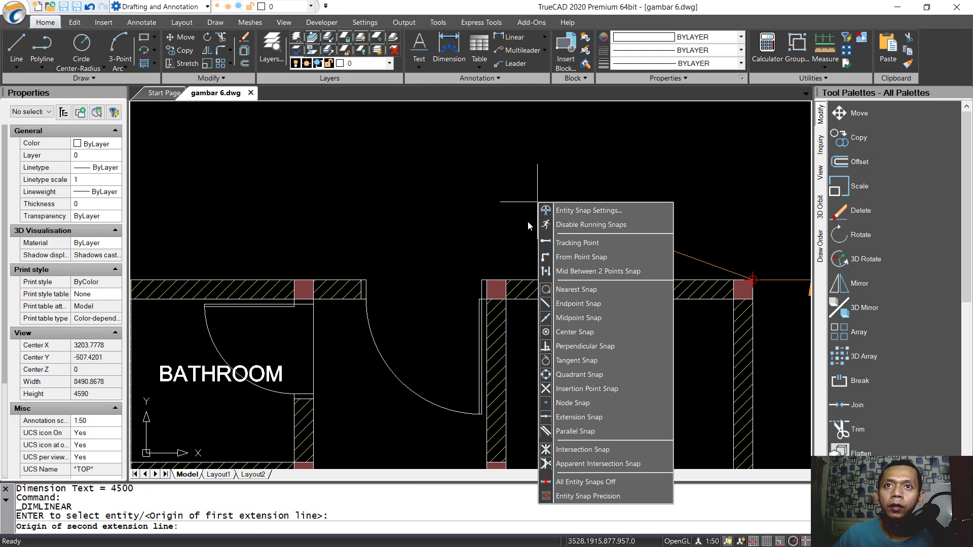
{"action": "left_click", "coordinate": [609, 274]}
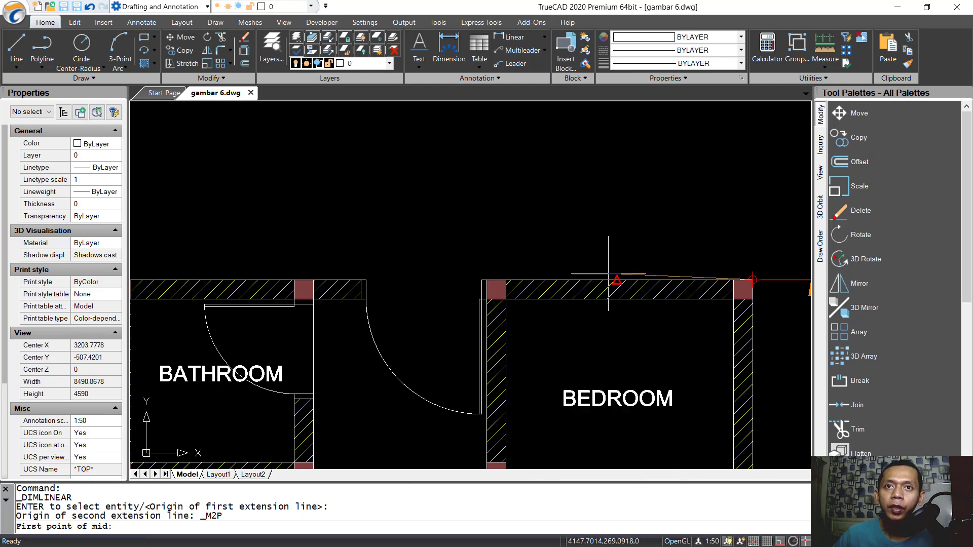
{"action": "scroll", "coordinate": [497, 278], "scroll_direction": "up", "scroll_amount": 6}
{"action": "left_click", "coordinate": [558, 294]}
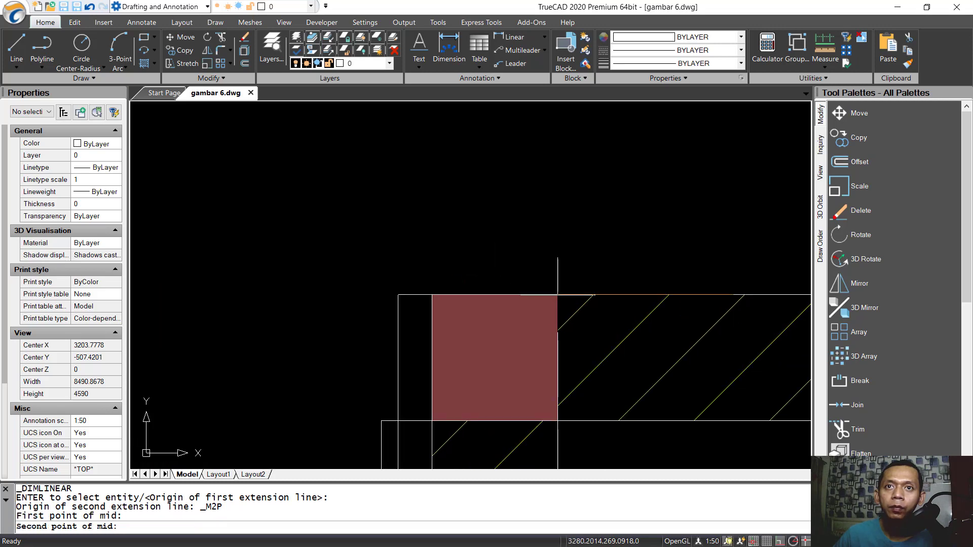
{"action": "left_click", "coordinate": [398, 294]}
{"action": "scroll", "coordinate": [572, 236], "scroll_direction": "down", "scroll_amount": 6}
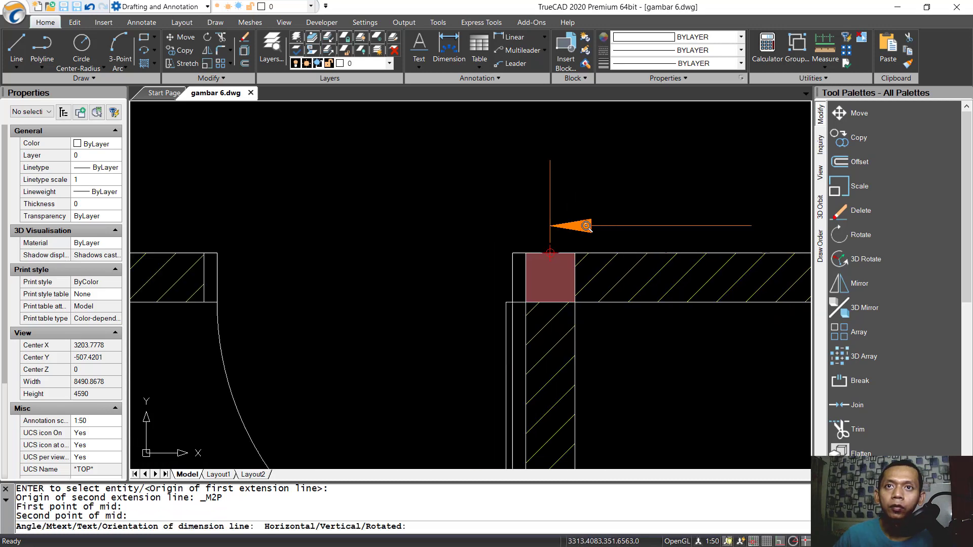
{"action": "mouse_move", "coordinate": [635, 201]}
{"action": "middle_mouse_down"}
{"action": "mouse_move", "coordinate": [530, 267]}
{"action": "mouse_move", "coordinate": [547, 254]}
{"action": "middle_mouse_up"}
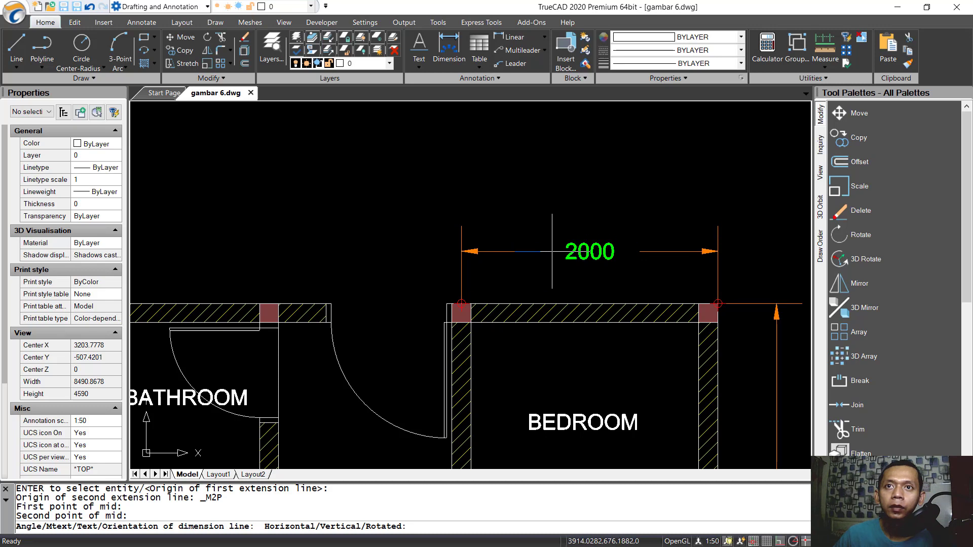
{"action": "left_click", "coordinate": [552, 251]}
{"action": "middle_click_drag", "start_coordinate": [399, 278], "coordinate": [452, 304]}
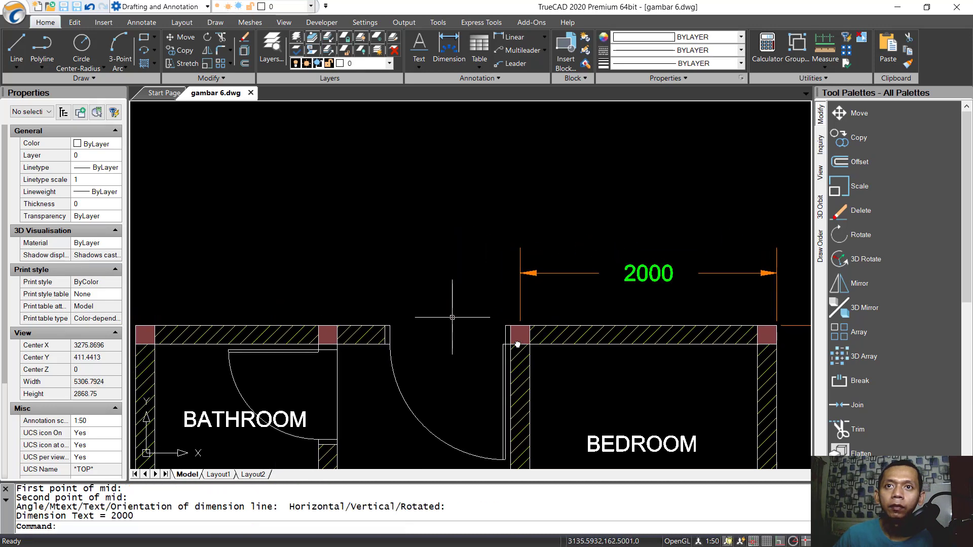
Add the 1500 door-gap dimension above the top wall using a mid-between-two-points snap
{"action": "key", "text": "Return"}
{"action": "scroll", "coordinate": [500, 321], "scroll_direction": "up", "scroll_amount": 4}
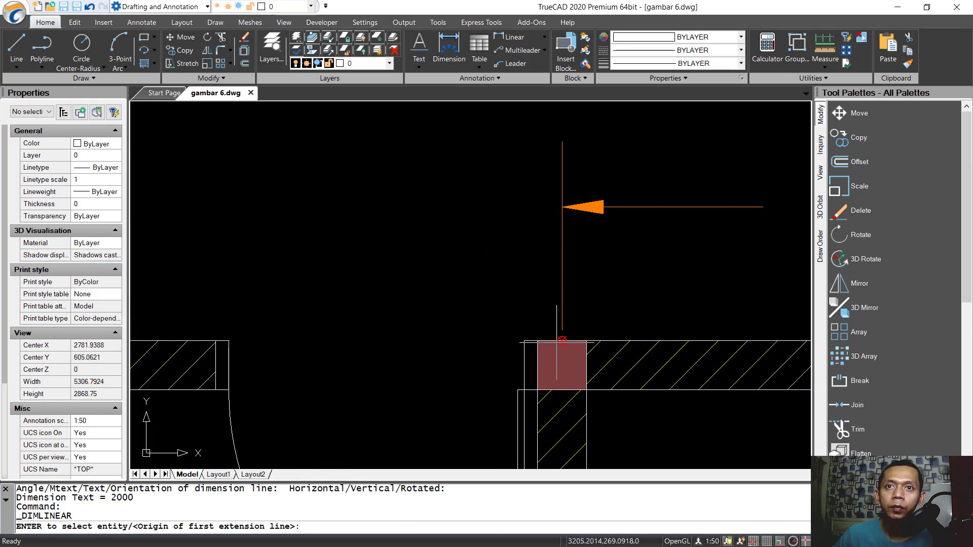
{"action": "left_click", "coordinate": [558, 341]}
{"action": "middle_click_drag", "start_coordinate": [279, 322], "coordinate": [637, 322]}
{"action": "scroll", "coordinate": [638, 322], "scroll_direction": "down", "scroll_amount": 4}
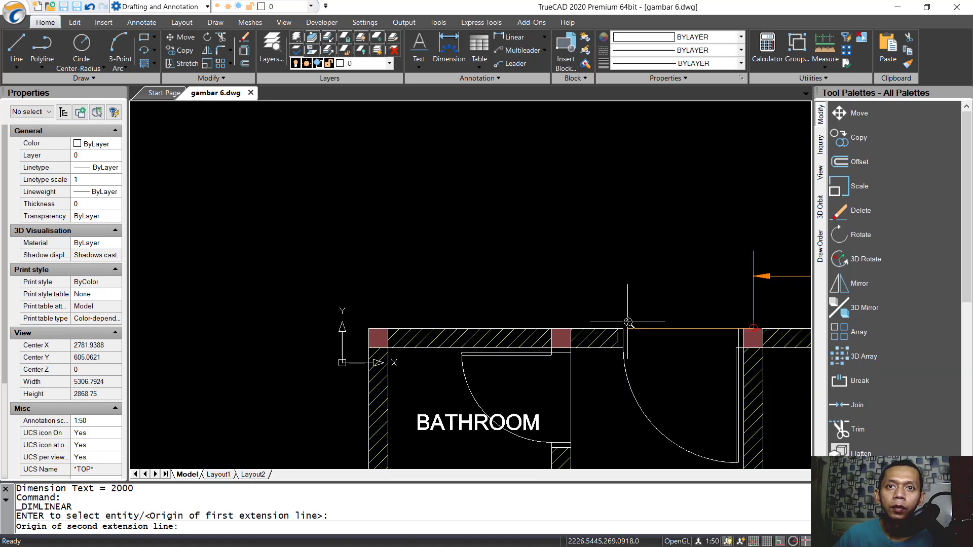
{"action": "right_click", "coordinate": [573, 282], "text": "shift"}
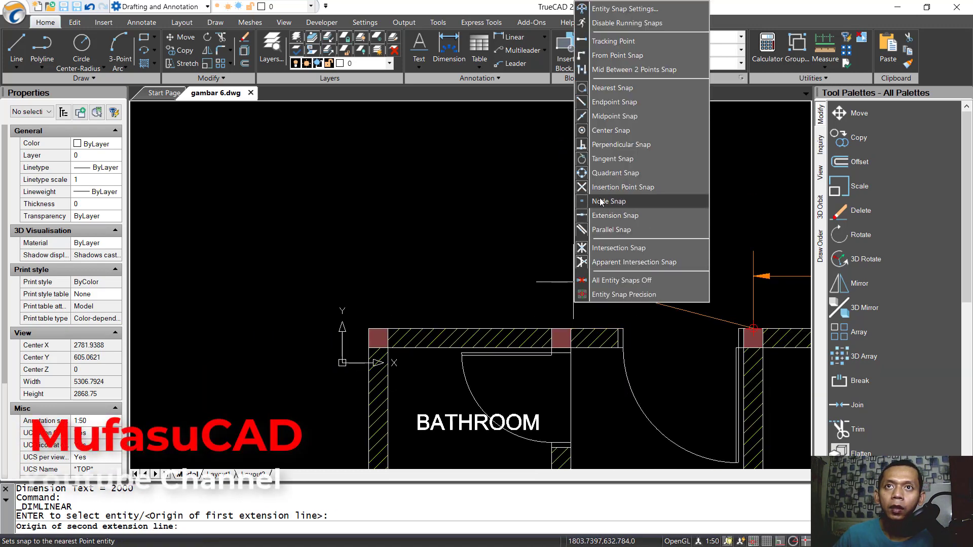
{"action": "left_click", "coordinate": [634, 69]}
{"action": "scroll", "coordinate": [581, 300], "scroll_direction": "up", "scroll_amount": 4}
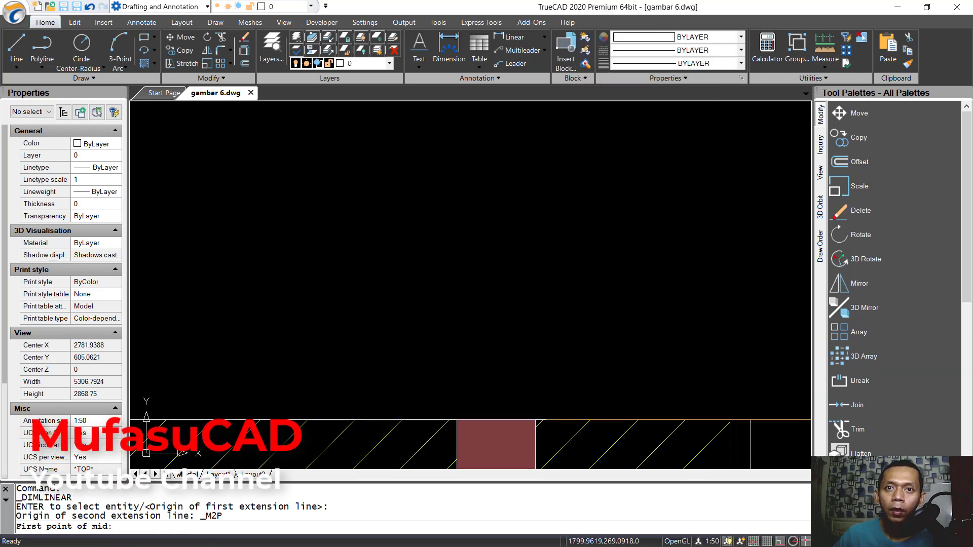
{"action": "left_click", "coordinate": [535, 420]}
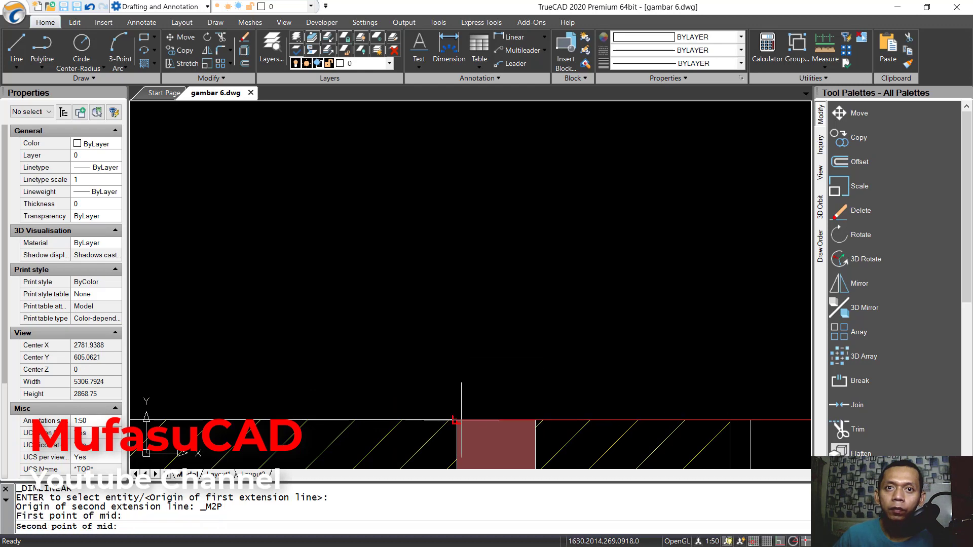
{"action": "left_click", "coordinate": [459, 419]}
{"action": "scroll", "coordinate": [613, 312], "scroll_direction": "down", "scroll_amount": 4}
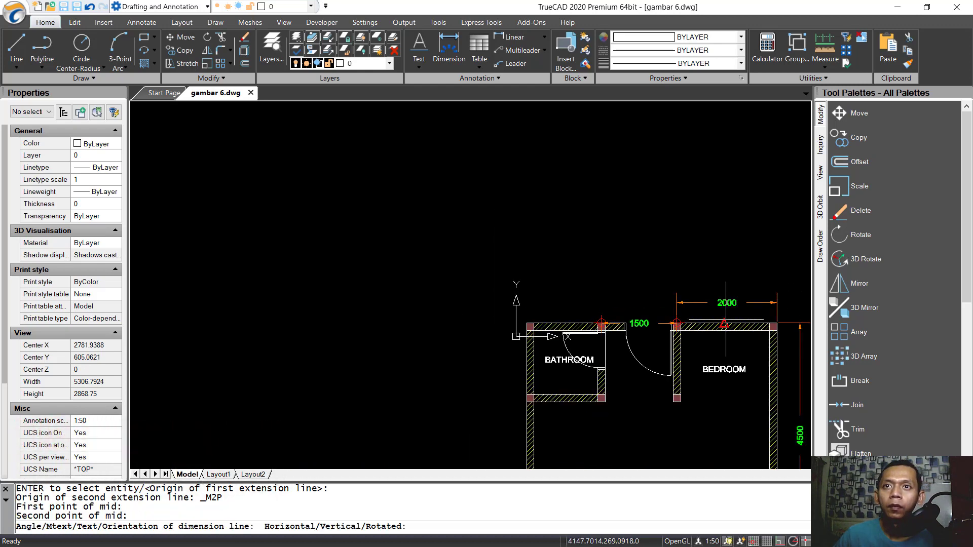
{"action": "left_click", "coordinate": [677, 303]}
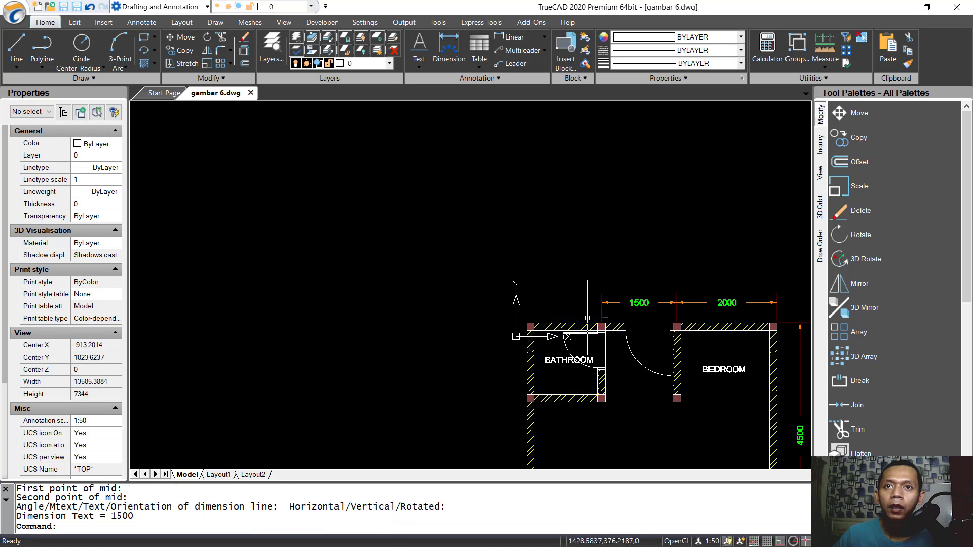
{"action": "scroll", "coordinate": [677, 311], "scroll_direction": "up", "scroll_amount": 5}
Add the bathroom's 1500 width dimension along the top wall
{"action": "key", "text": "Return"}
{"action": "left_click", "coordinate": [679, 351]}
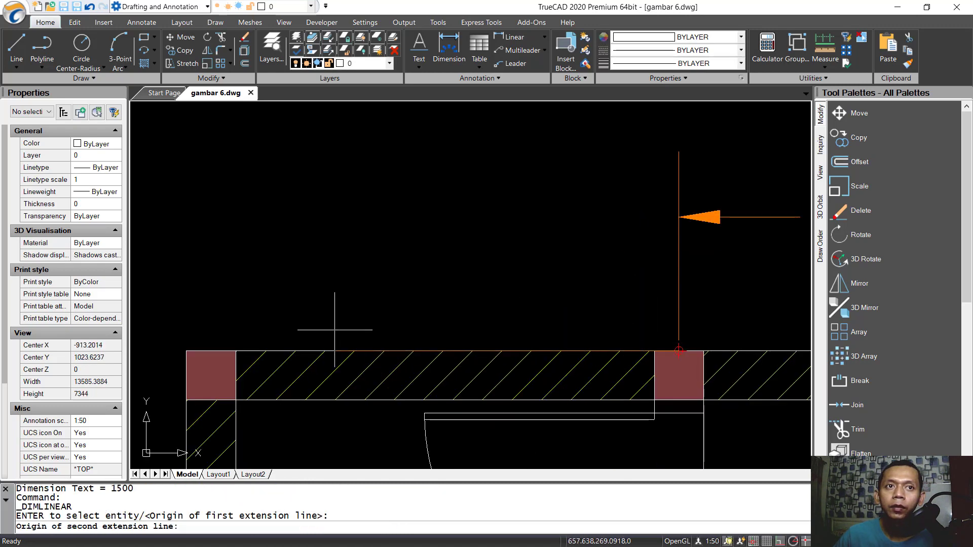
{"action": "left_click", "coordinate": [186, 351]}
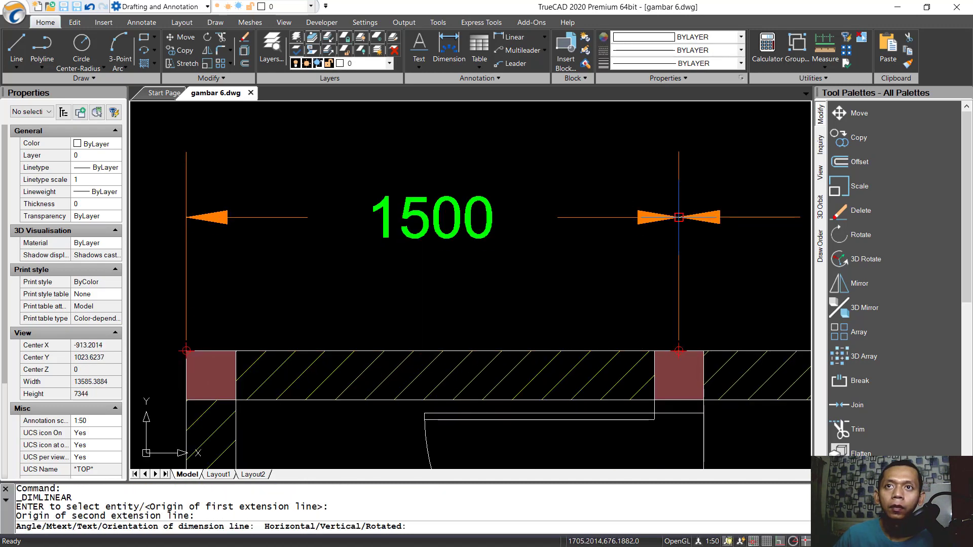
{"action": "left_click", "coordinate": [188, 216]}
Add the overall 5000 dimension above the top-wall dimensions
{"action": "key", "text": "Return"}
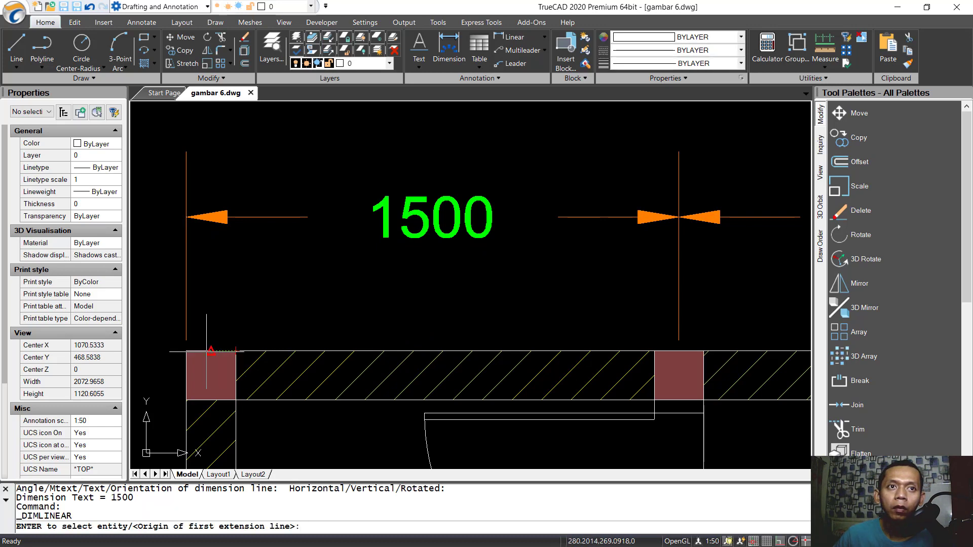
{"action": "left_click", "coordinate": [186, 351]}
{"action": "scroll", "coordinate": [263, 321], "scroll_direction": "down", "scroll_amount": 5}
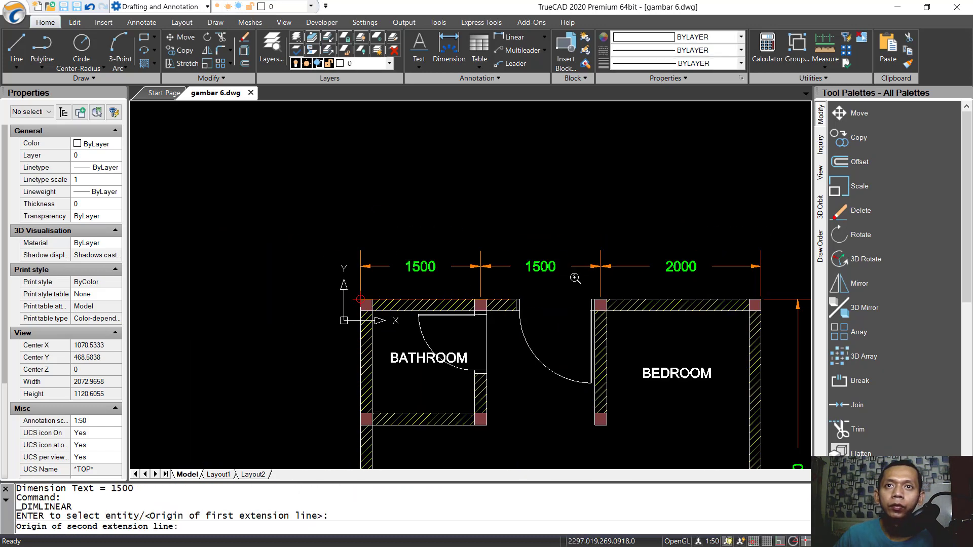
{"action": "scroll", "coordinate": [644, 329], "scroll_direction": "up", "scroll_amount": 2}
{"action": "left_click", "coordinate": [644, 332]}
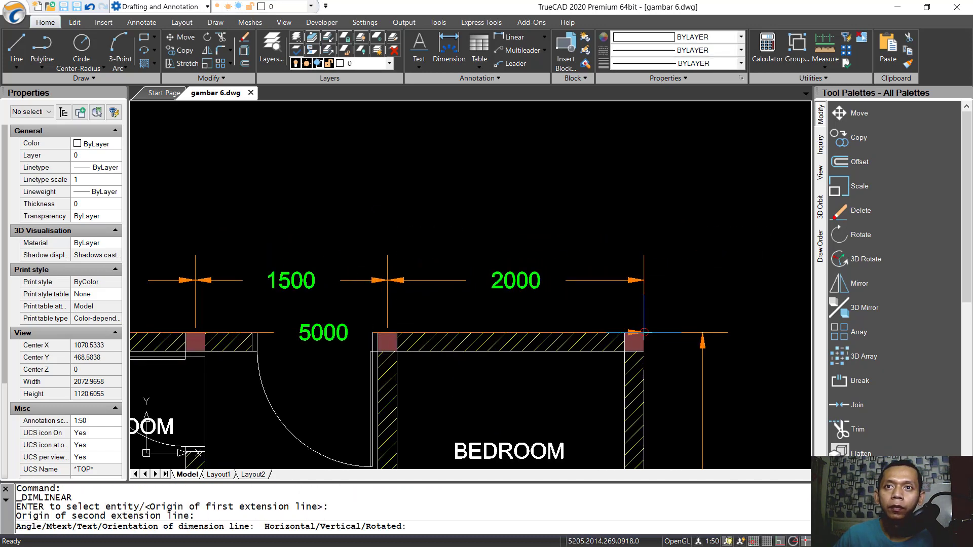
{"action": "left_click", "coordinate": [657, 224]}
{"action": "middle_click_drag", "start_coordinate": [147, 431], "coordinate": [372, 336]}
{"action": "key", "text": "Return"}
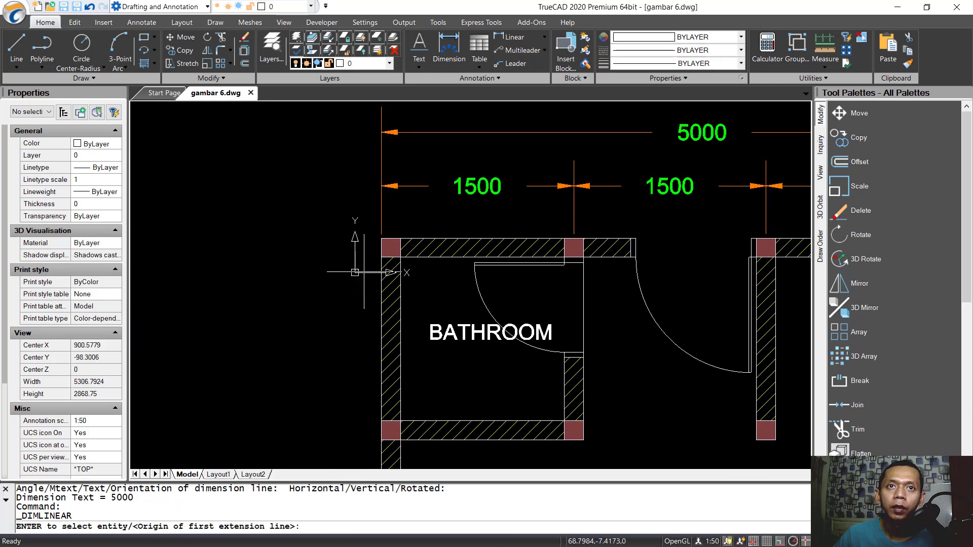
Dimension the bathroom's left wall at 1500 using the Mid Between 2 Points snap
{"action": "left_click", "coordinate": [382, 238]}
{"action": "right_click", "coordinate": [297, 369], "text": "shift"}
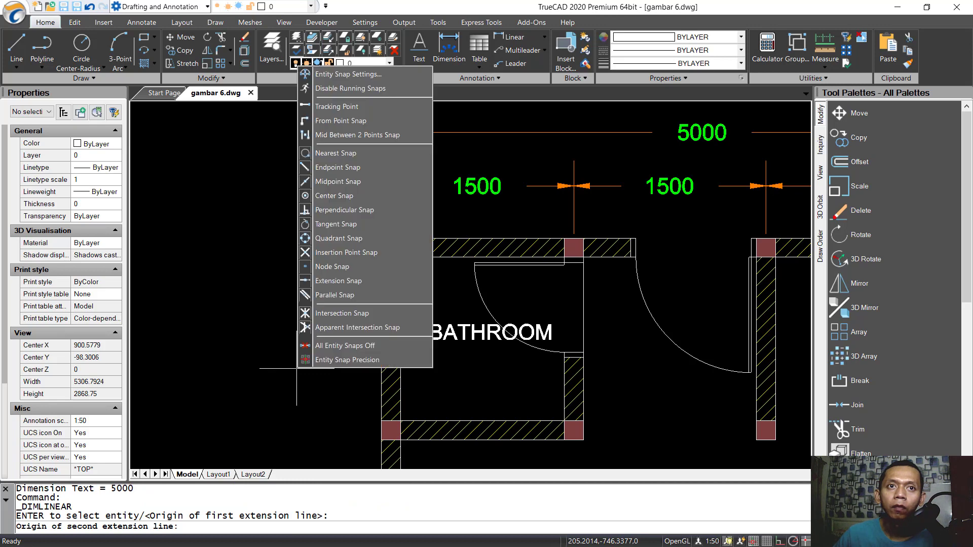
{"action": "left_click", "coordinate": [365, 136]}
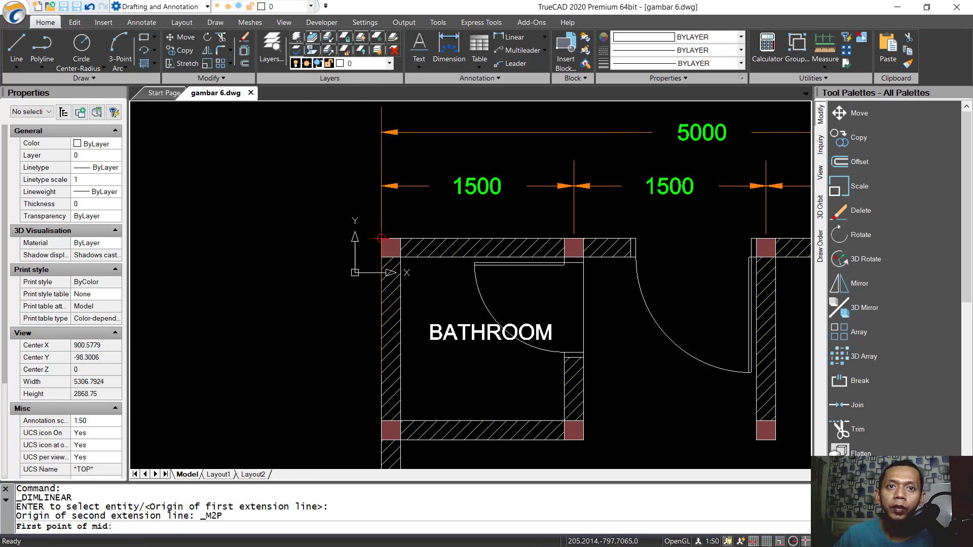
{"action": "scroll", "coordinate": [456, 392], "scroll_direction": "up", "scroll_amount": 5}
{"action": "left_click", "coordinate": [437, 381]}
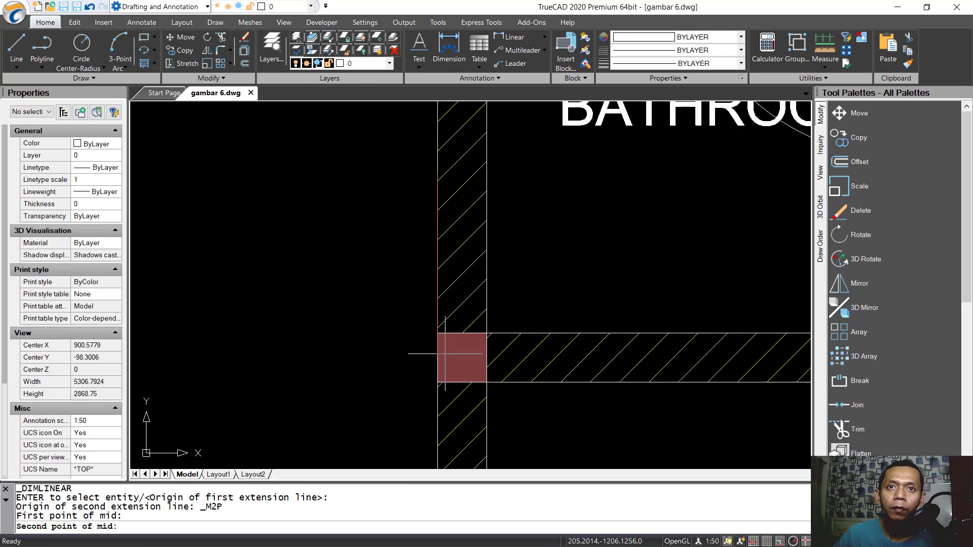
{"action": "left_click", "coordinate": [438, 333]}
{"action": "scroll", "coordinate": [368, 362], "scroll_direction": "down", "scroll_amount": 5}
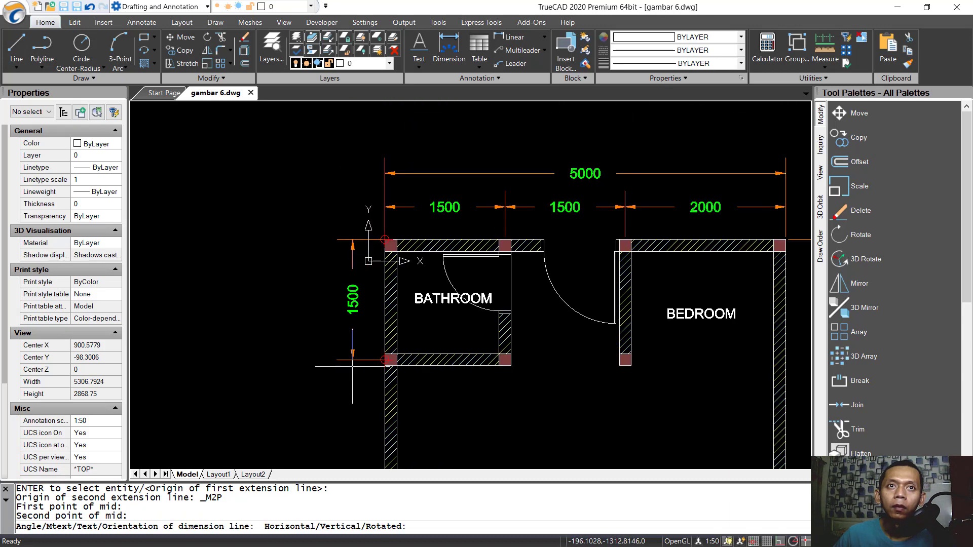
{"action": "left_click", "coordinate": [350, 362]}
{"action": "middle_click_drag", "start_coordinate": [349, 363], "coordinate": [436, 316]}
Try a kitchen wall dimension and cancel the wrong 3031,25 result
{"action": "scroll", "coordinate": [476, 306], "scroll_direction": "up", "scroll_amount": 5}
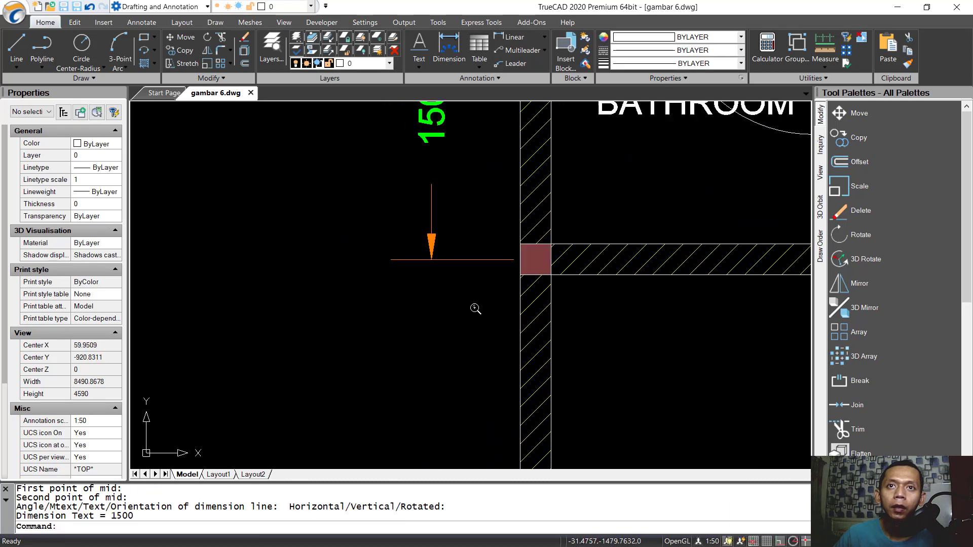
{"action": "key", "text": "Return"}
{"action": "left_click", "coordinate": [520, 260]}
{"action": "scroll", "coordinate": [520, 284], "scroll_direction": "down", "scroll_amount": 5}
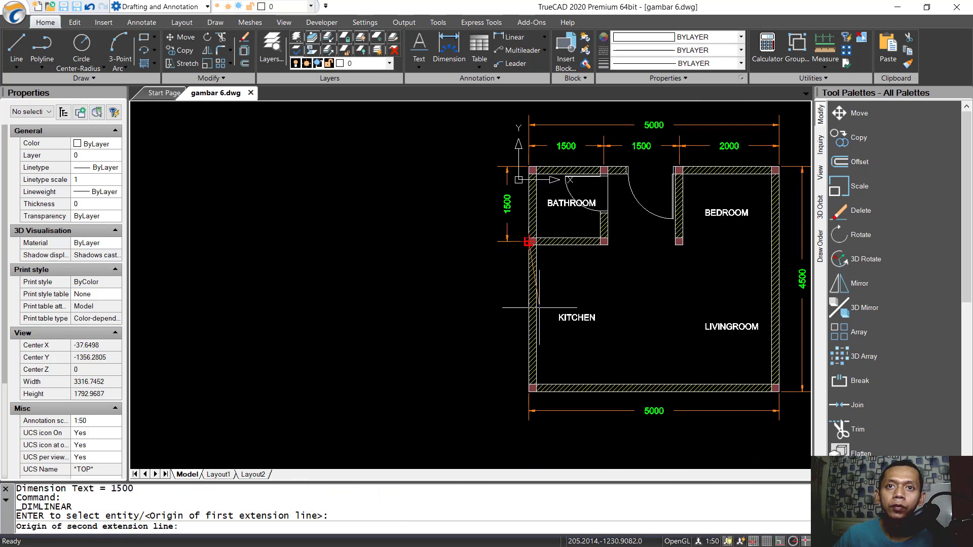
{"action": "scroll", "coordinate": [522, 403], "scroll_direction": "up", "scroll_amount": 5}
{"action": "left_click", "coordinate": [520, 422]}
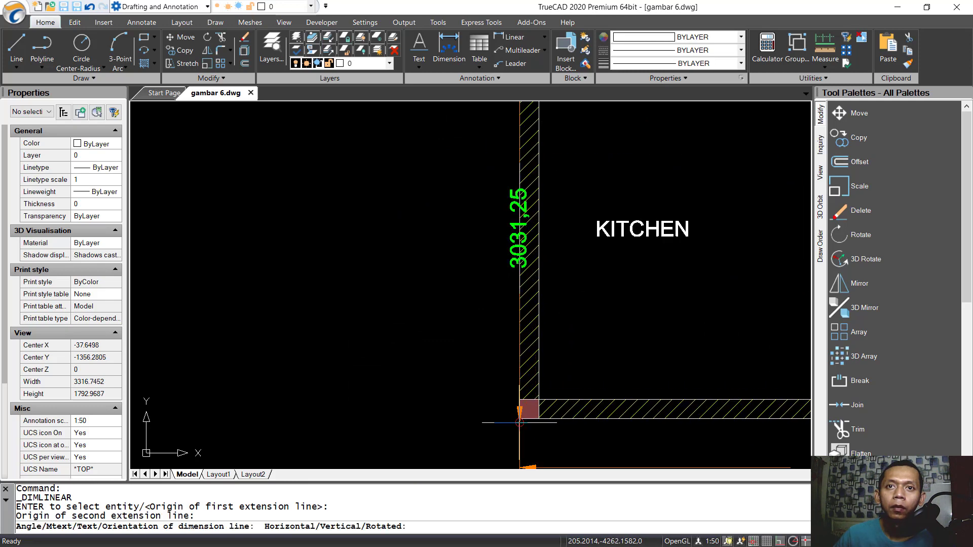
{"action": "key", "text": "Escape"}
Add the 3000 kitchen dimension along the left wall below the bathroom
{"action": "key", "text": "Return"}
{"action": "left_click", "coordinate": [524, 404]}
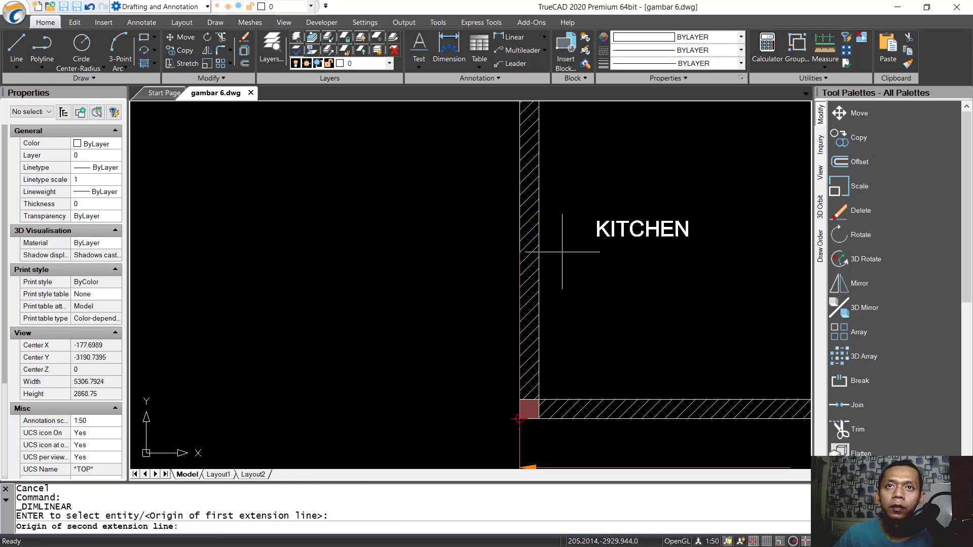
{"action": "middle_click_drag", "start_coordinate": [560, 257], "coordinate": [534, 441]}
{"action": "scroll", "coordinate": [499, 233], "scroll_direction": "up", "scroll_amount": 3}
{"action": "left_click", "coordinate": [488, 196]}
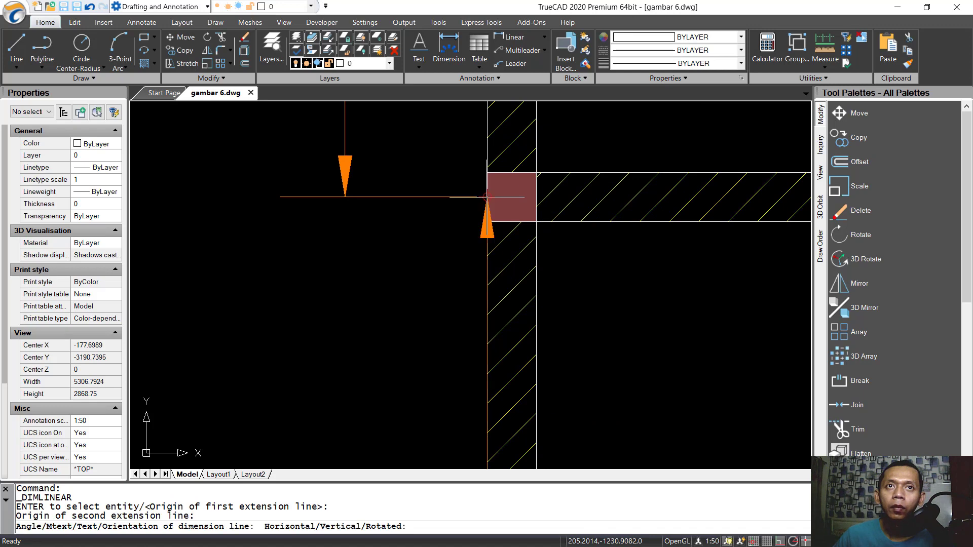
{"action": "left_click", "coordinate": [342, 203]}
{"action": "scroll", "coordinate": [441, 284], "scroll_direction": "down", "scroll_amount": 4}
{"action": "scroll", "coordinate": [484, 393], "scroll_direction": "up", "scroll_amount": 3}
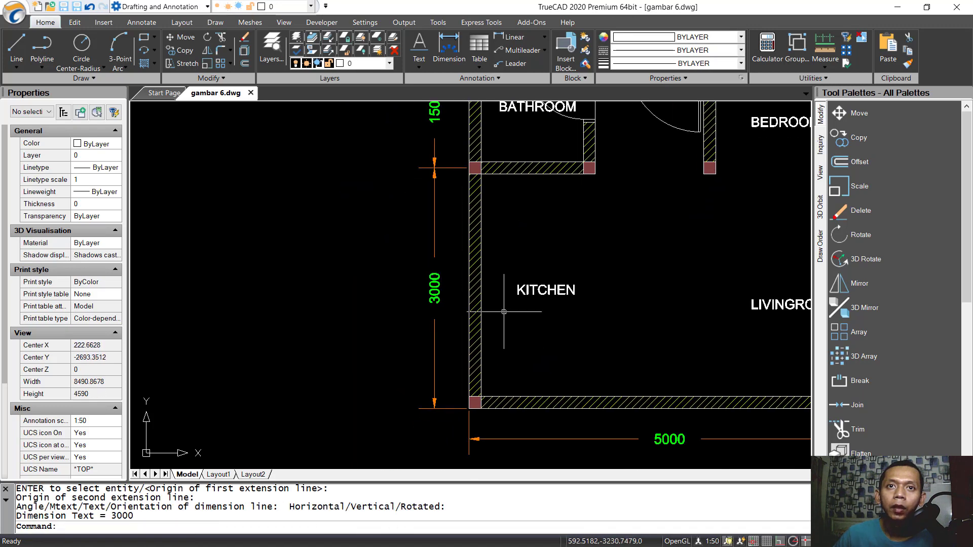
Add the overall 4500 left-side dimension outside the 1500 and 3000 dimensions
{"action": "key", "text": "Return"}
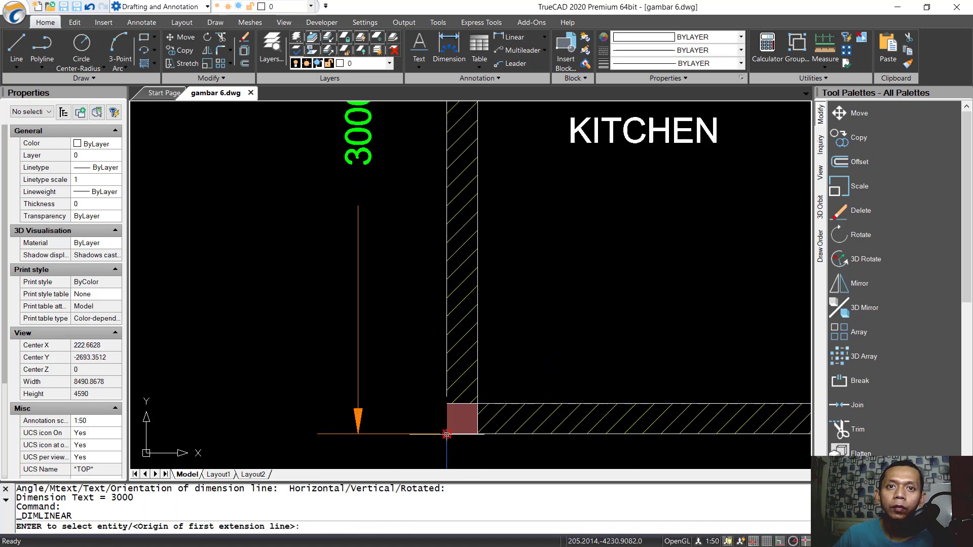
{"action": "left_click", "coordinate": [446, 434]}
{"action": "scroll", "coordinate": [447, 435], "scroll_direction": "down", "scroll_amount": 4}
{"action": "scroll", "coordinate": [460, 255], "scroll_direction": "up", "scroll_amount": 4}
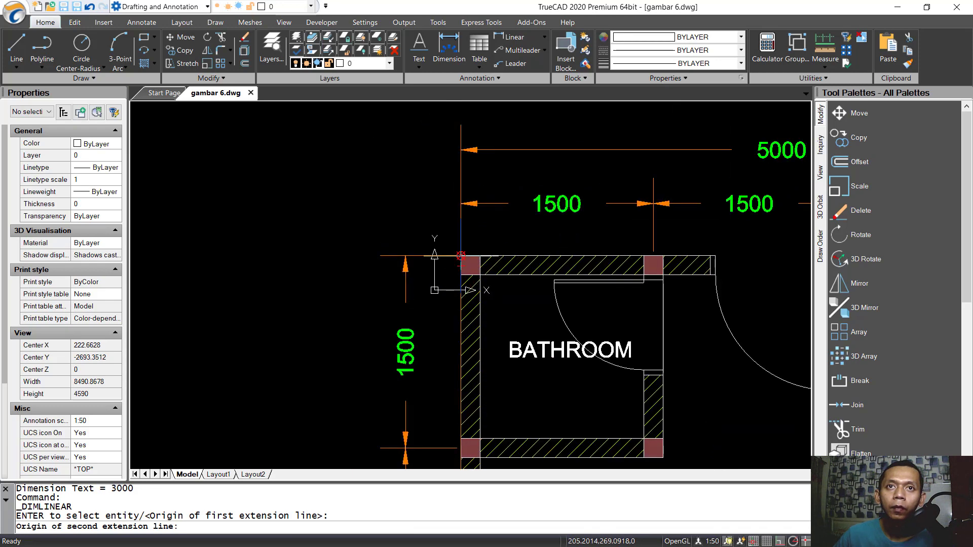
{"action": "left_click", "coordinate": [461, 255]}
{"action": "left_click", "coordinate": [339, 350]}
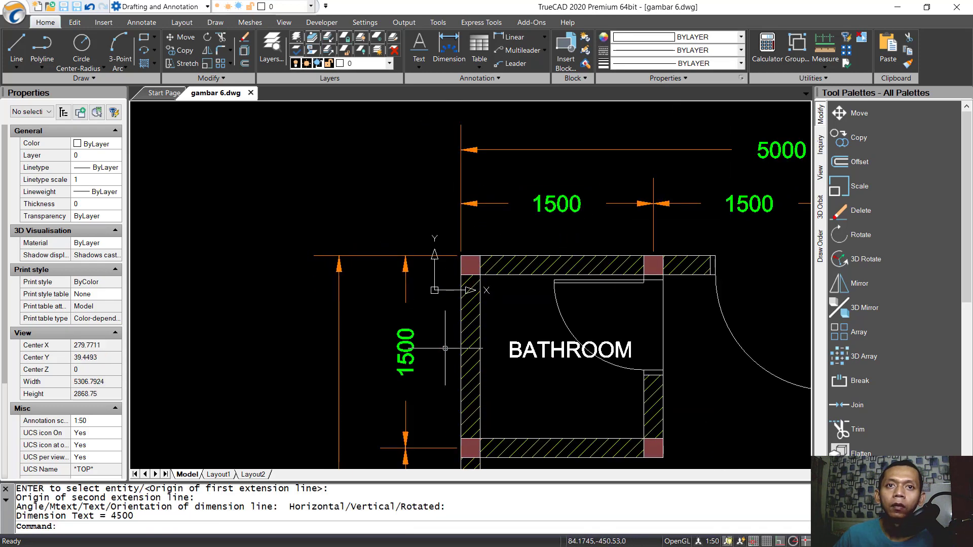
{"action": "scroll", "coordinate": [445, 349], "scroll_direction": "down", "scroll_amount": 5}
{"action": "middle_click_drag", "start_coordinate": [522, 289], "coordinate": [483, 293]}
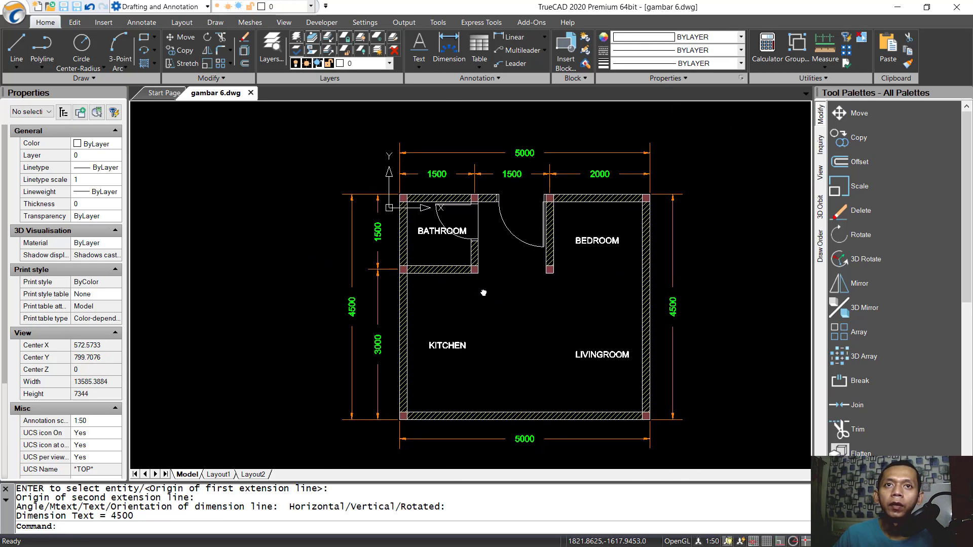